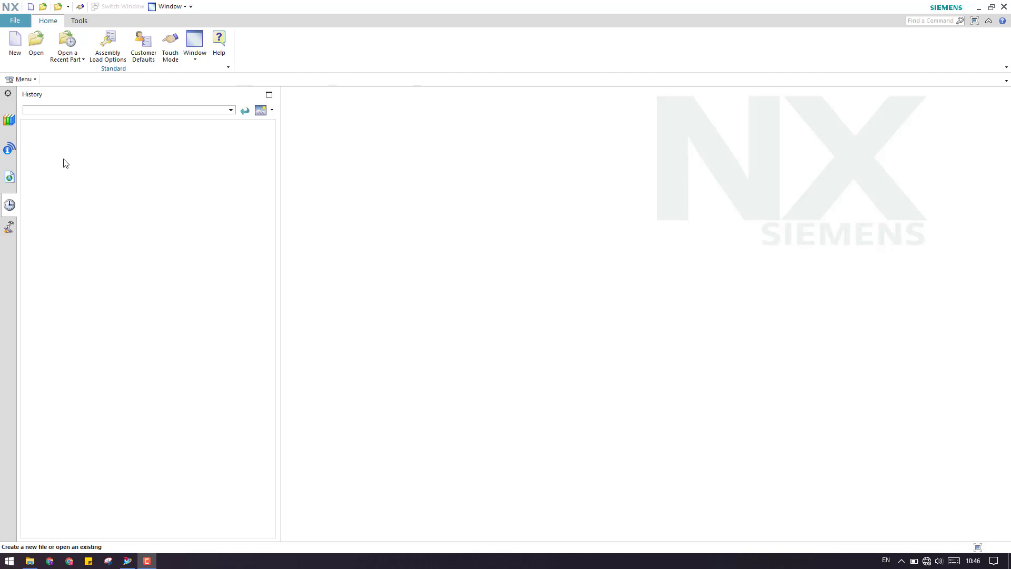
Open the part file bracket.prt
{"action": "left_click", "coordinate": [35, 48]}
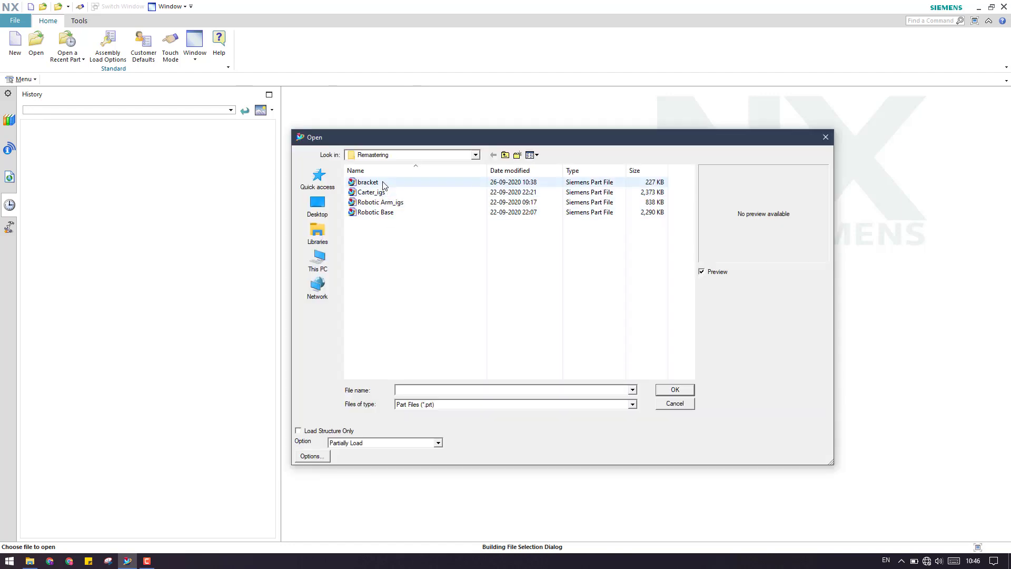
{"action": "left_click", "coordinate": [383, 183]}
{"action": "left_click", "coordinate": [674, 391]}
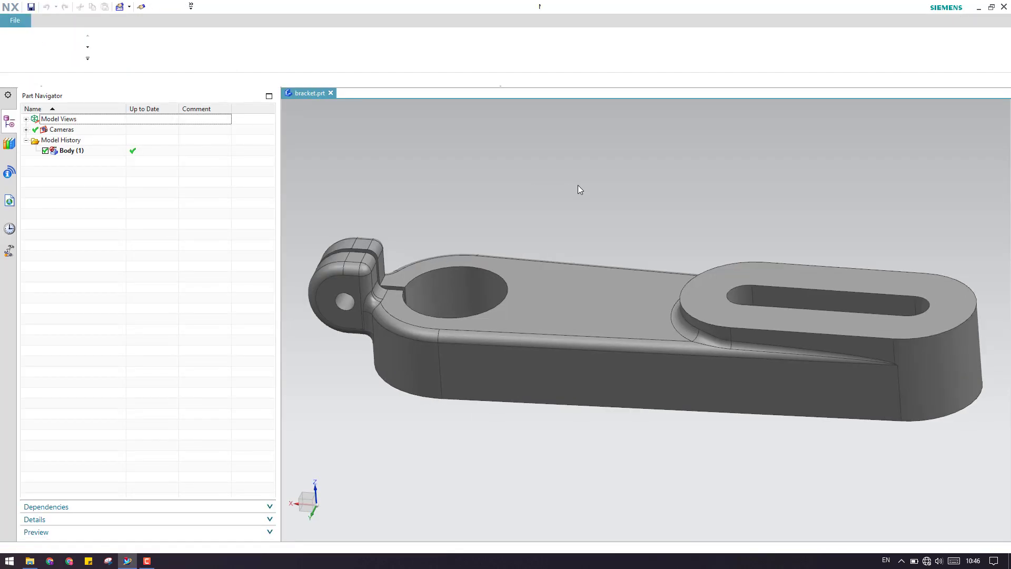
{"action": "scroll", "coordinate": [580, 189], "scroll_direction": "down", "scroll_amount": 1}
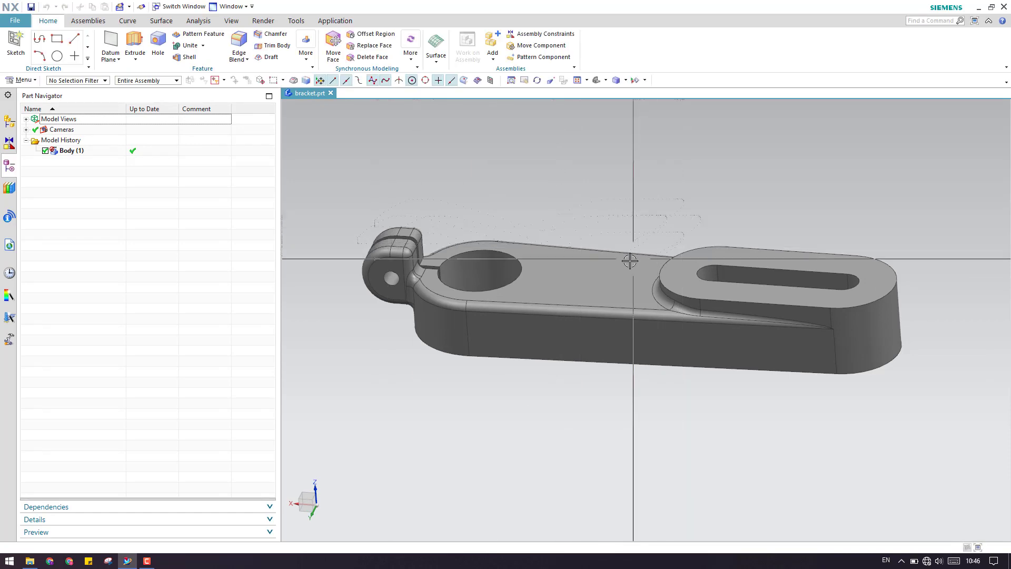
{"action": "scroll", "coordinate": [590, 209], "scroll_direction": "up", "scroll_amount": 2}
{"action": "scroll", "coordinate": [591, 208], "scroll_direction": "down", "scroll_amount": 3}
{"action": "scroll", "coordinate": [592, 207], "scroll_direction": "up", "scroll_amount": 3}
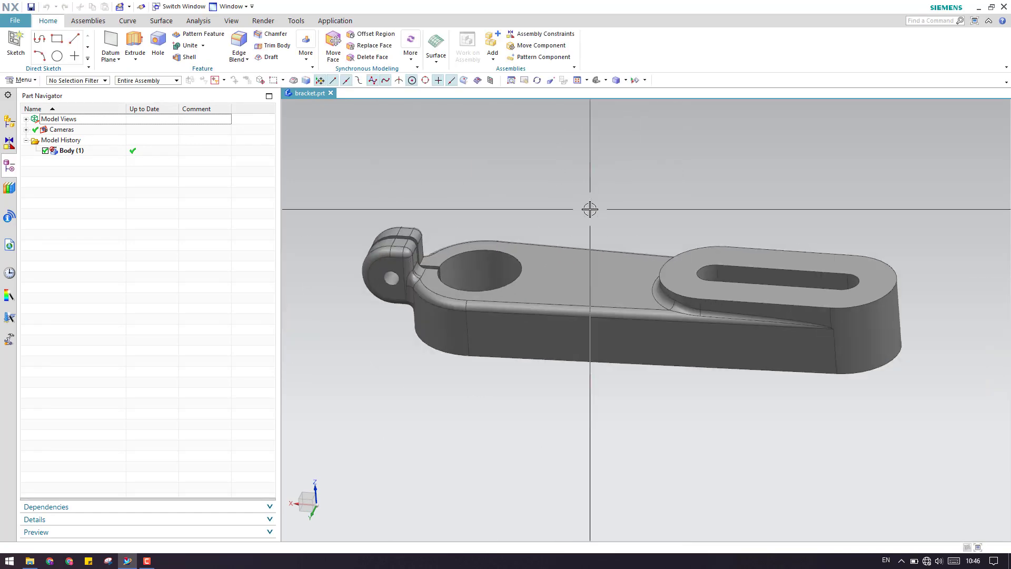
Check the bracket body in Model History and begin a new datum plane
{"action": "left_click", "coordinate": [64, 152]}
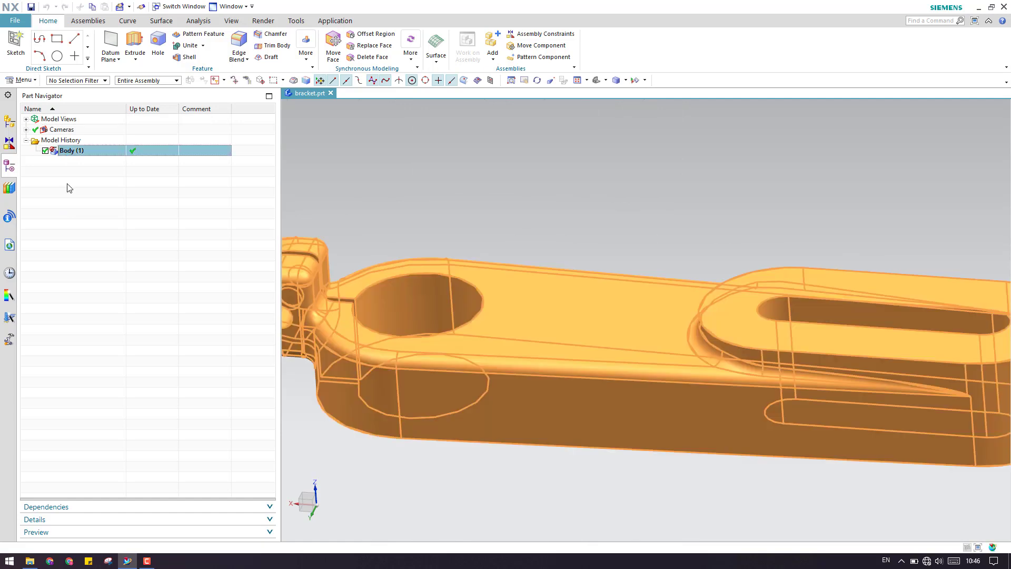
{"action": "scroll", "coordinate": [671, 244], "scroll_direction": "down", "scroll_amount": 5}
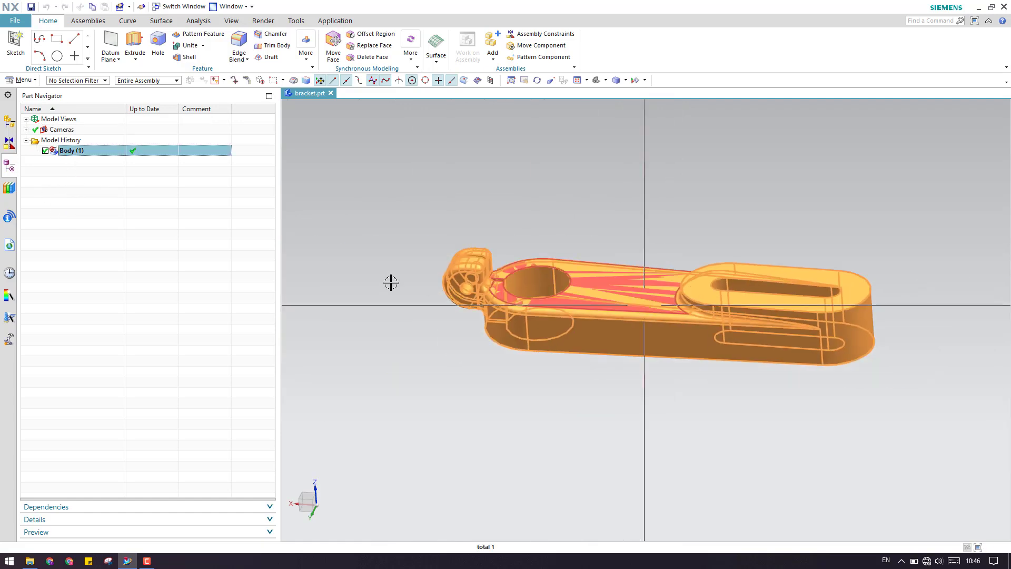
{"action": "left_click", "coordinate": [88, 212]}
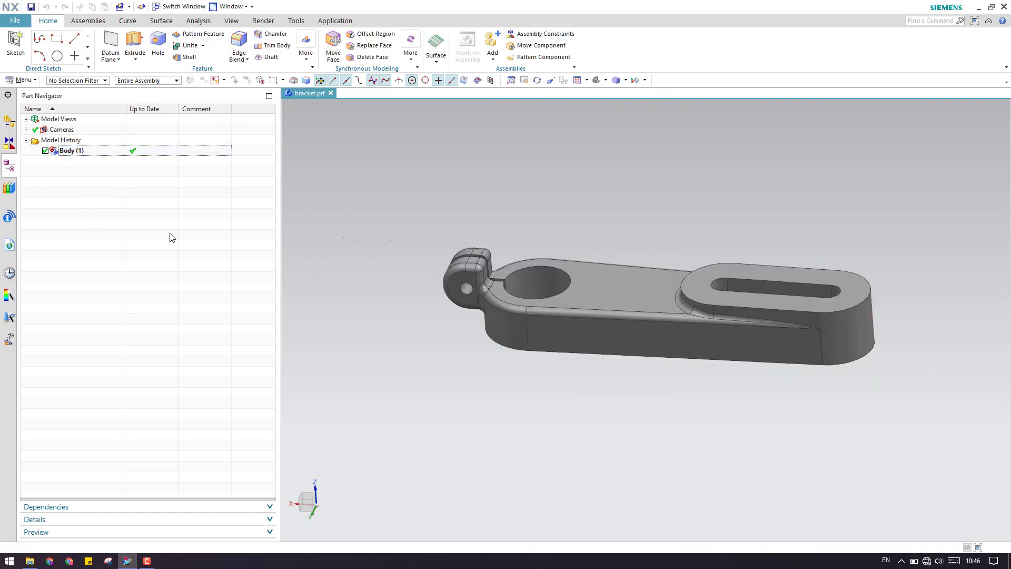
{"action": "left_click", "coordinate": [72, 153]}
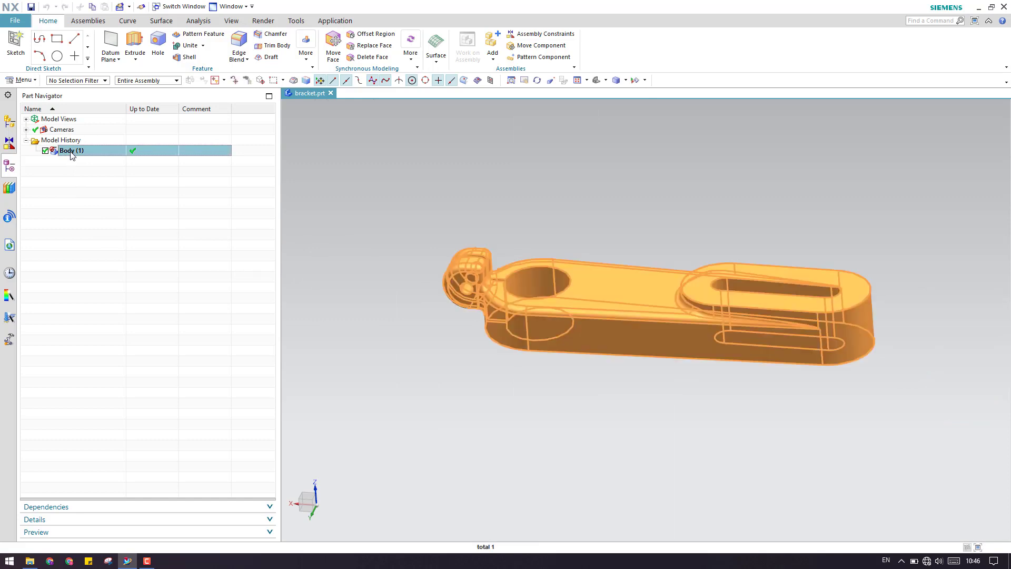
{"action": "left_click", "coordinate": [68, 199]}
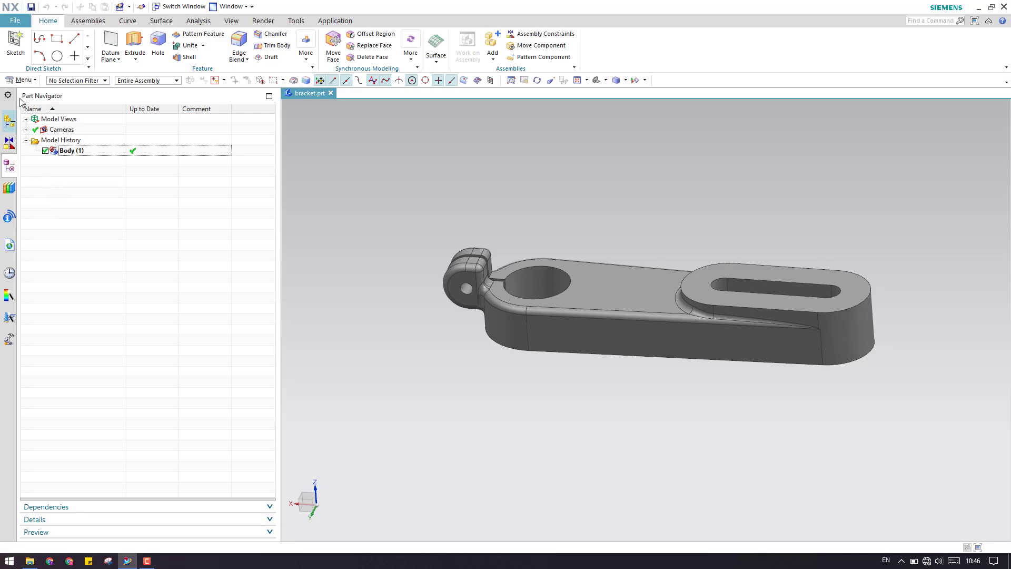
{"action": "left_click", "coordinate": [111, 45]}
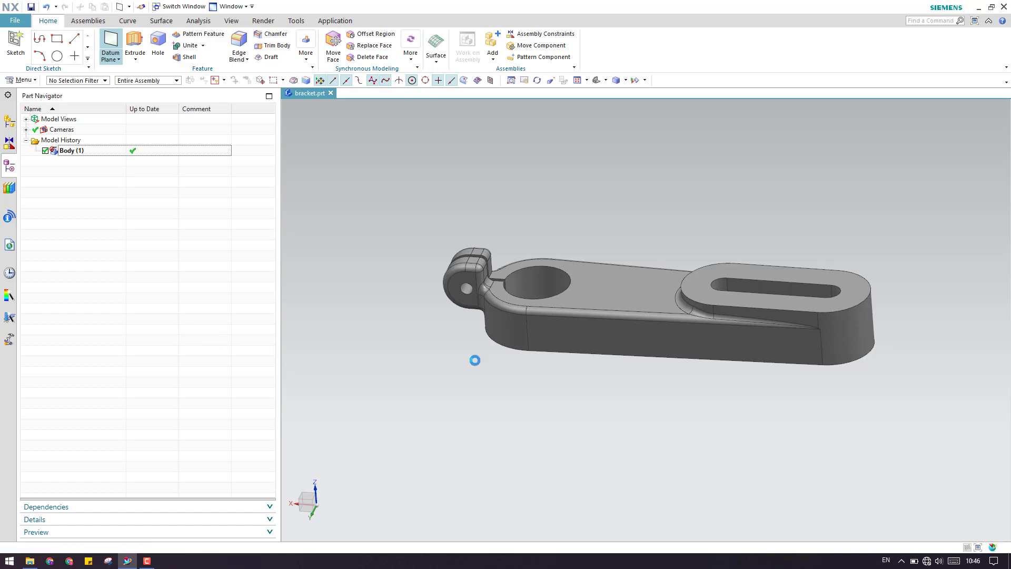
Add fixed YC-ZC and XC-ZC datum planes
{"action": "left_click", "coordinate": [265, 37]}
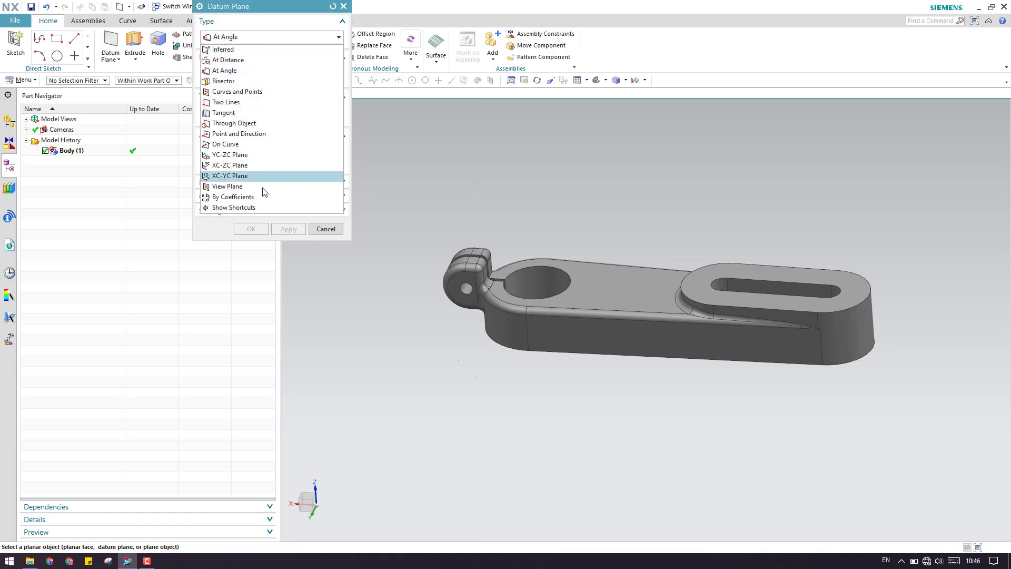
{"action": "left_click", "coordinate": [264, 155]}
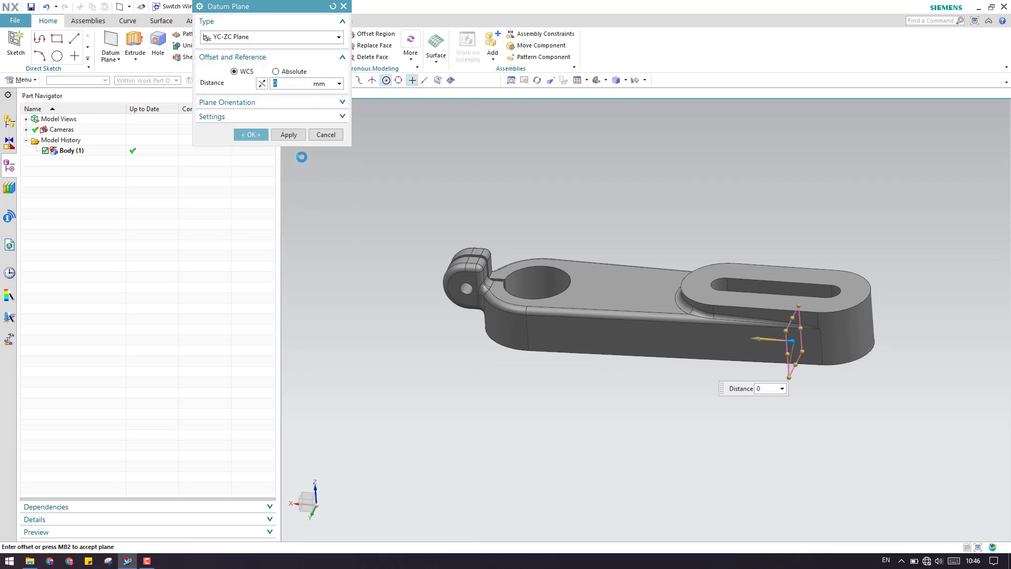
{"action": "left_click", "coordinate": [284, 135]}
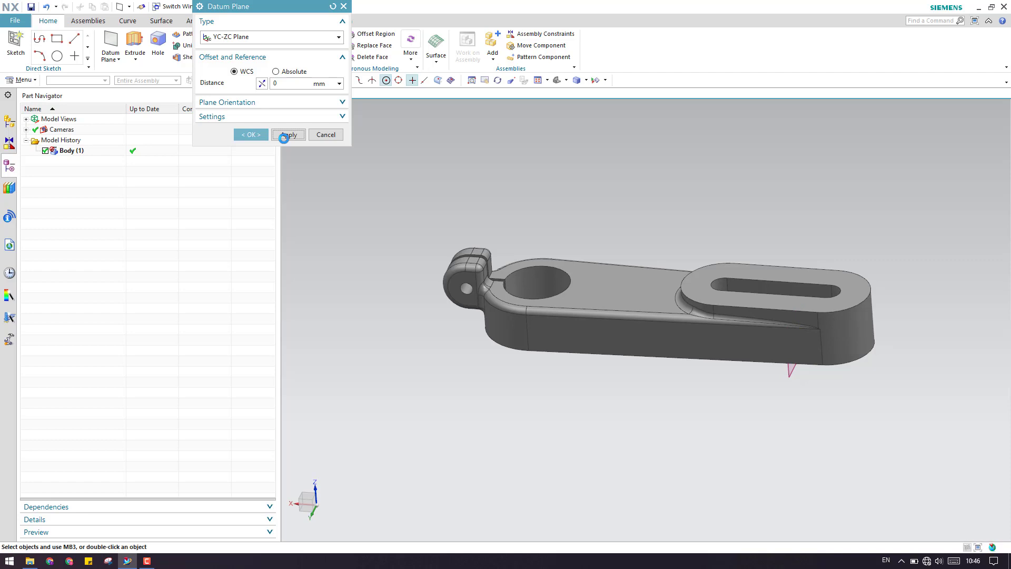
{"action": "left_click", "coordinate": [265, 37]}
{"action": "left_click", "coordinate": [263, 167]}
{"action": "left_click", "coordinate": [284, 136]}
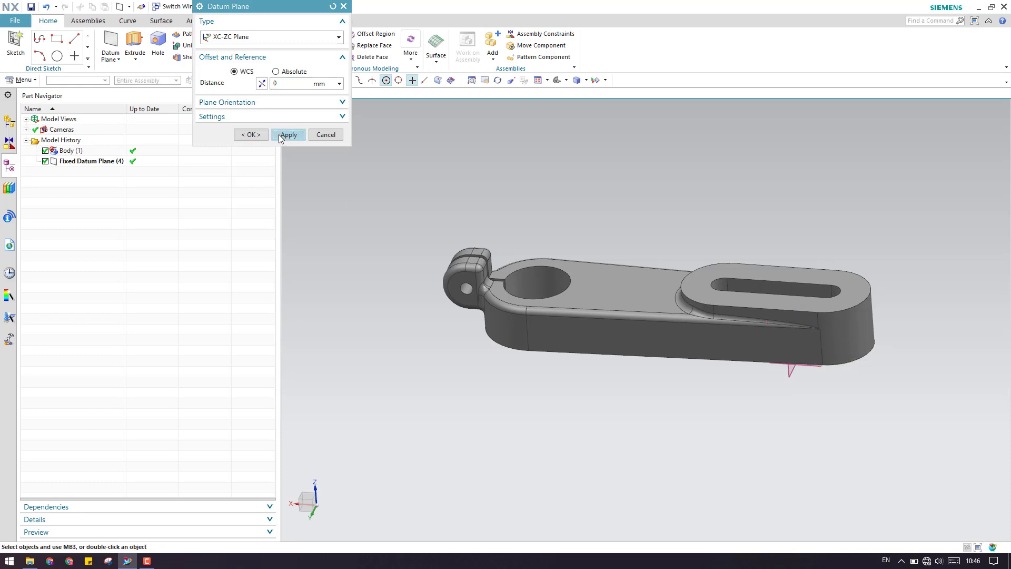
Add the fixed XC-YC datum plane and check the three new planes in Model History
{"action": "left_click", "coordinate": [265, 36]}
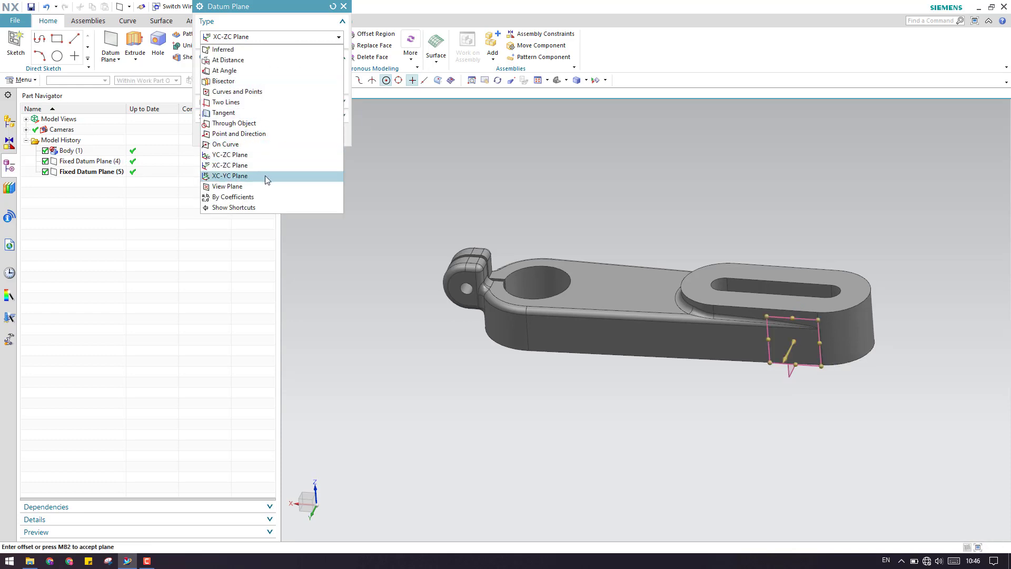
{"action": "left_click", "coordinate": [265, 176]}
{"action": "left_click", "coordinate": [258, 134]}
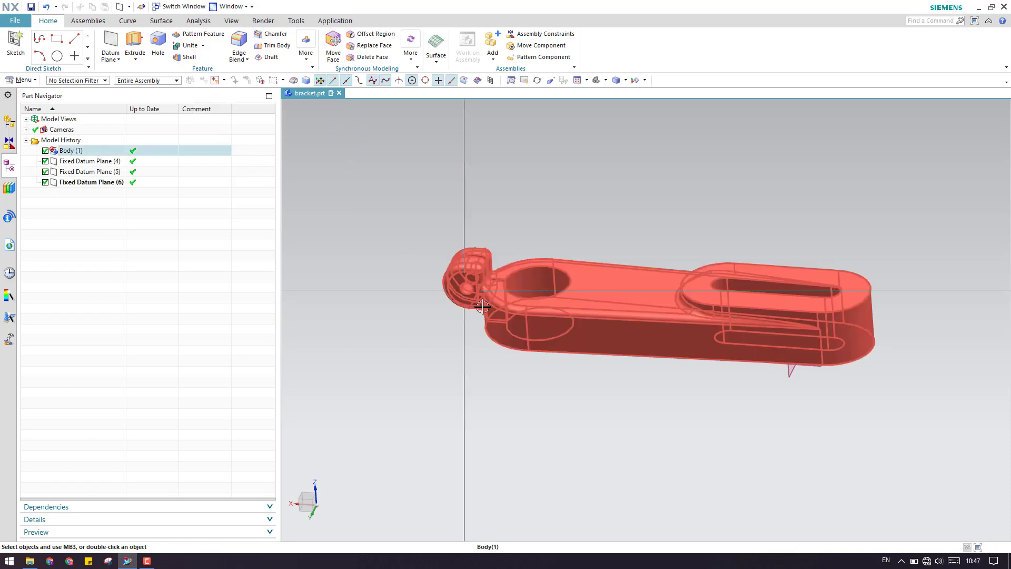
{"action": "scroll", "coordinate": [495, 330], "scroll_direction": "down", "scroll_amount": 3}
{"action": "left_click", "coordinate": [91, 182]}
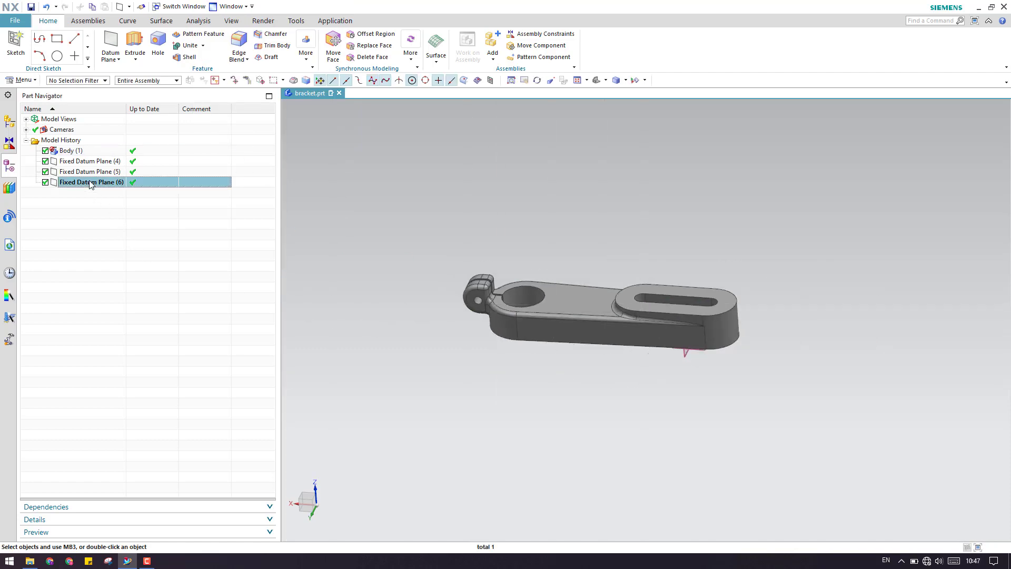
{"action": "left_click", "coordinate": [91, 163], "text": "shift"}
{"action": "key", "text": "Escape"}
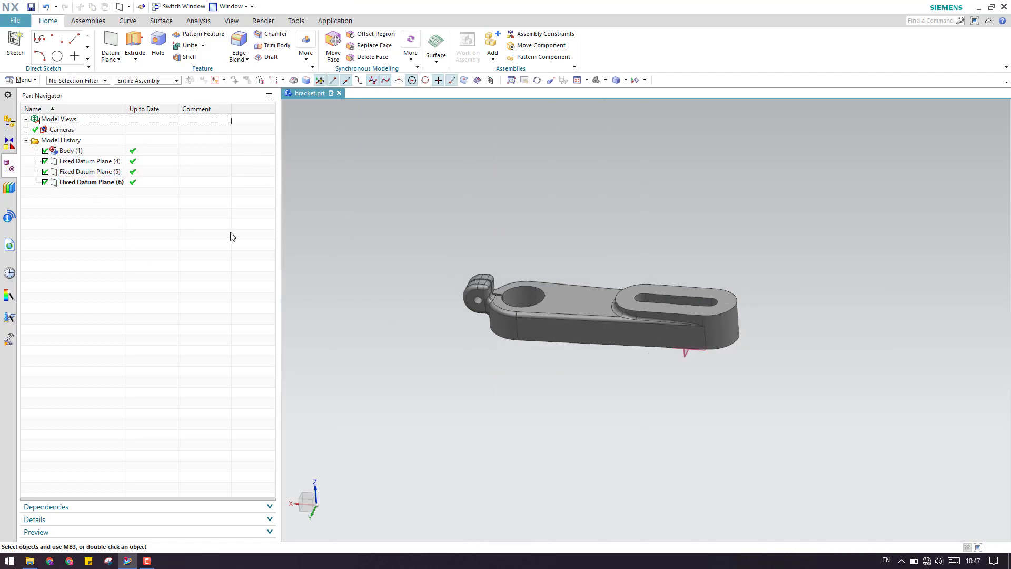
{"action": "scroll", "coordinate": [701, 335], "scroll_direction": "up", "scroll_amount": 3}
Try sketch placements on the top face and Fixed Datum Planes (4), (5) and (6)
{"action": "middle_click_drag", "start_coordinate": [664, 317], "coordinate": [653, 256]}
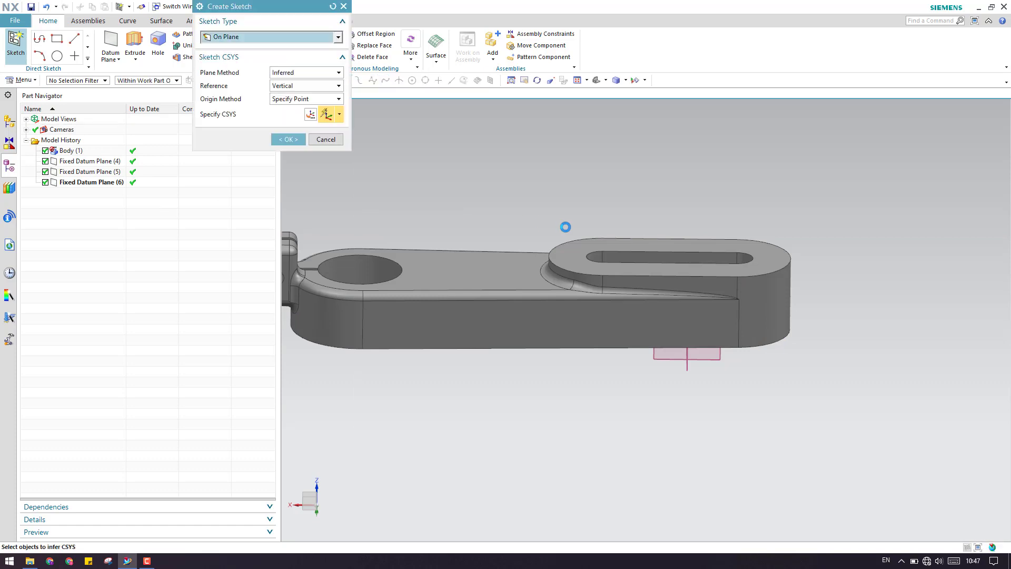
{"action": "left_click", "coordinate": [325, 139]}
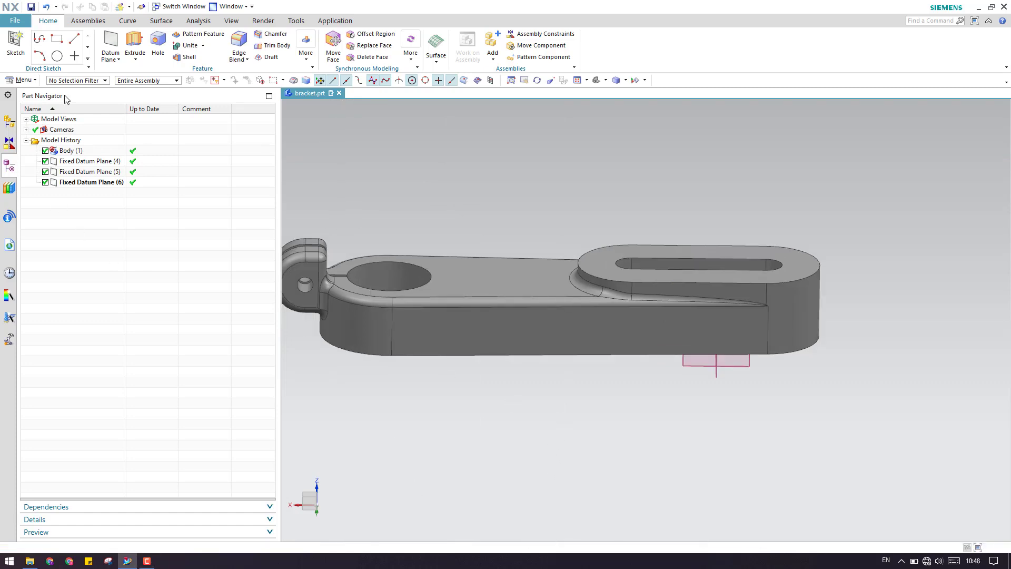
{"action": "left_click", "coordinate": [16, 43]}
{"action": "mouse_move", "coordinate": [495, 369]}
{"action": "middle_mouse_down"}
{"action": "mouse_move", "coordinate": [493, 320]}
{"action": "mouse_move", "coordinate": [579, 342]}
{"action": "middle_mouse_up"}
{"action": "left_click", "coordinate": [752, 304]}
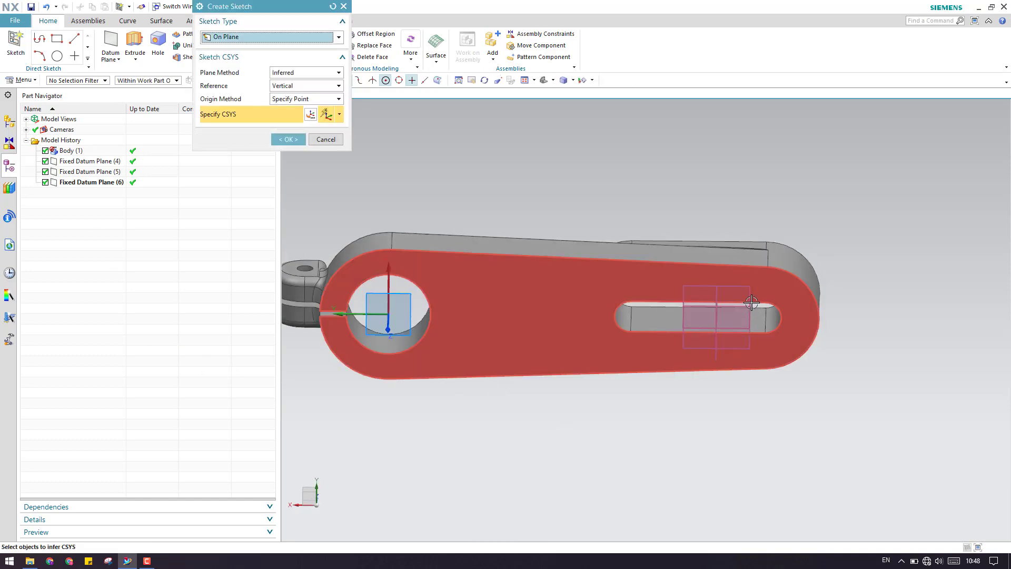
{"action": "left_click", "coordinate": [100, 162]}
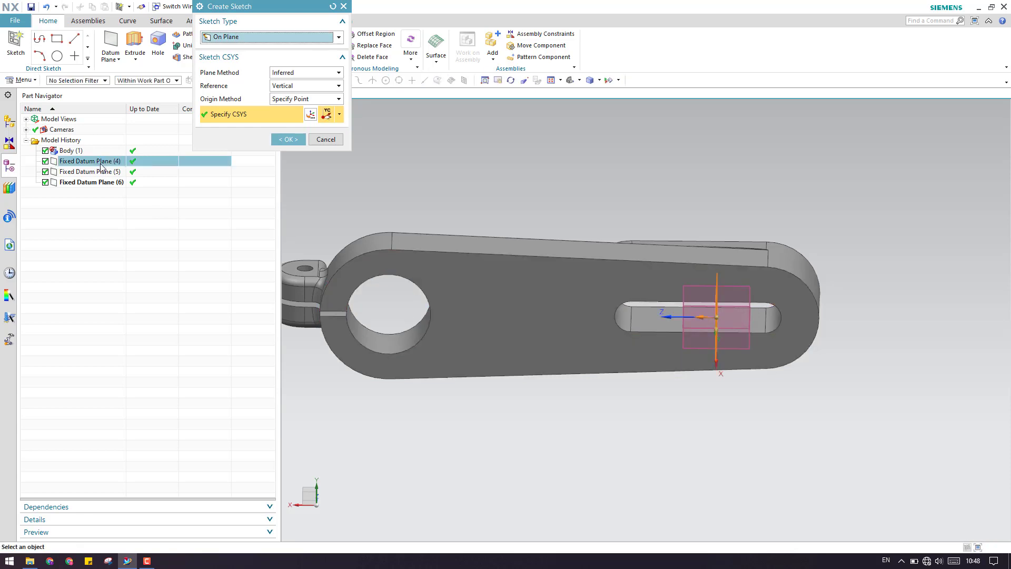
{"action": "left_click", "coordinate": [103, 172]}
{"action": "left_click", "coordinate": [108, 183]}
{"action": "left_click", "coordinate": [300, 139]}
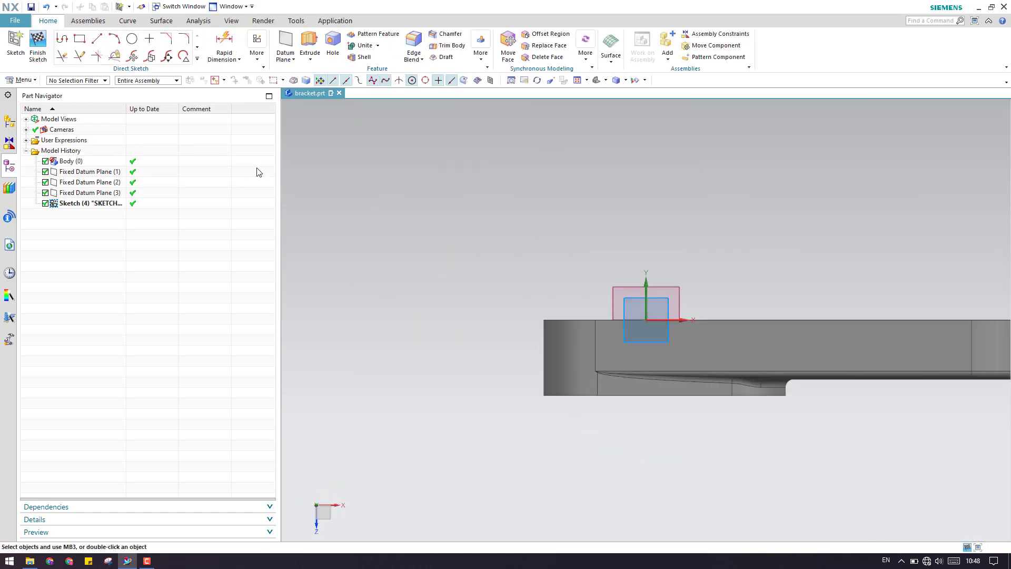
Finish and delete the trial Sketch (4)
{"action": "left_click", "coordinate": [47, 49]}
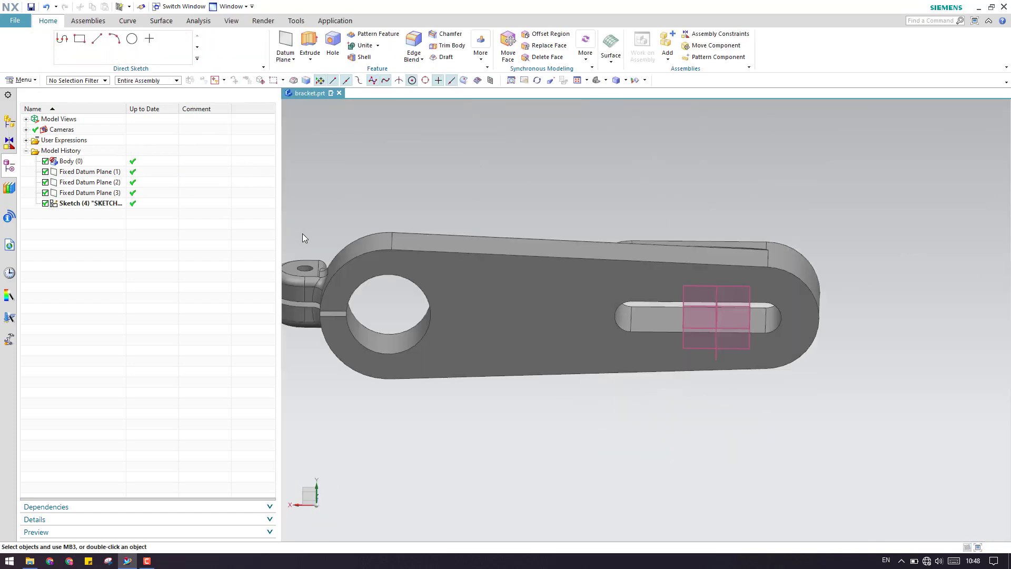
{"action": "right_click", "coordinate": [75, 204]}
{"action": "left_click", "coordinate": [164, 191]}
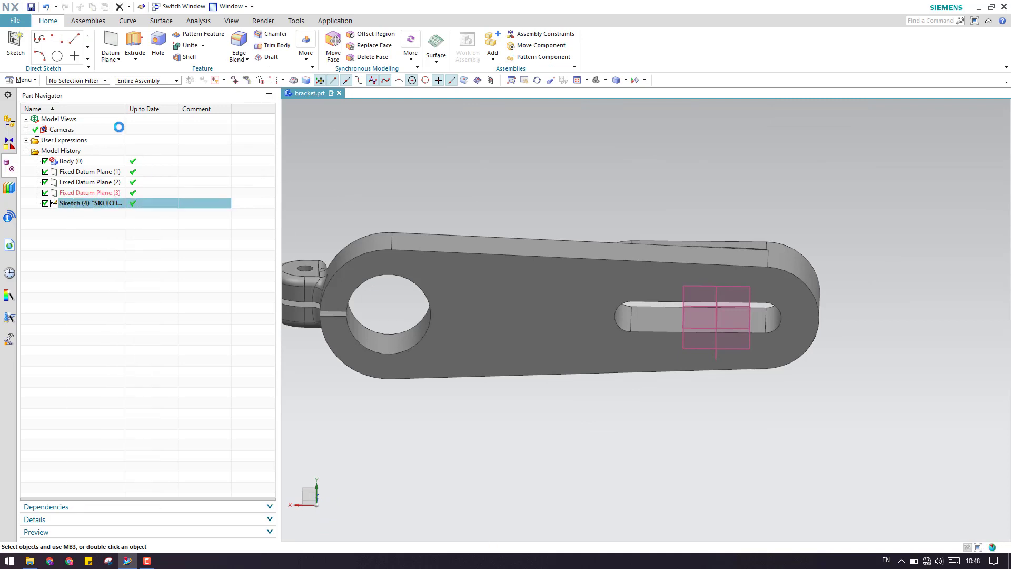
Start a new sketch with Fixed Datum Plane (3) as the sketch plane
{"action": "left_click", "coordinate": [16, 45]}
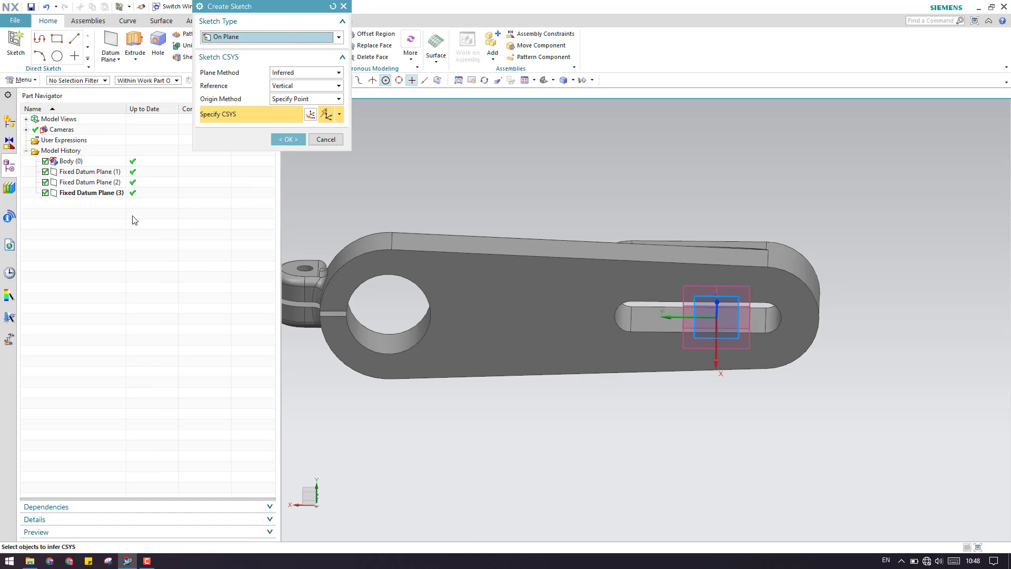
{"action": "left_click", "coordinate": [86, 192]}
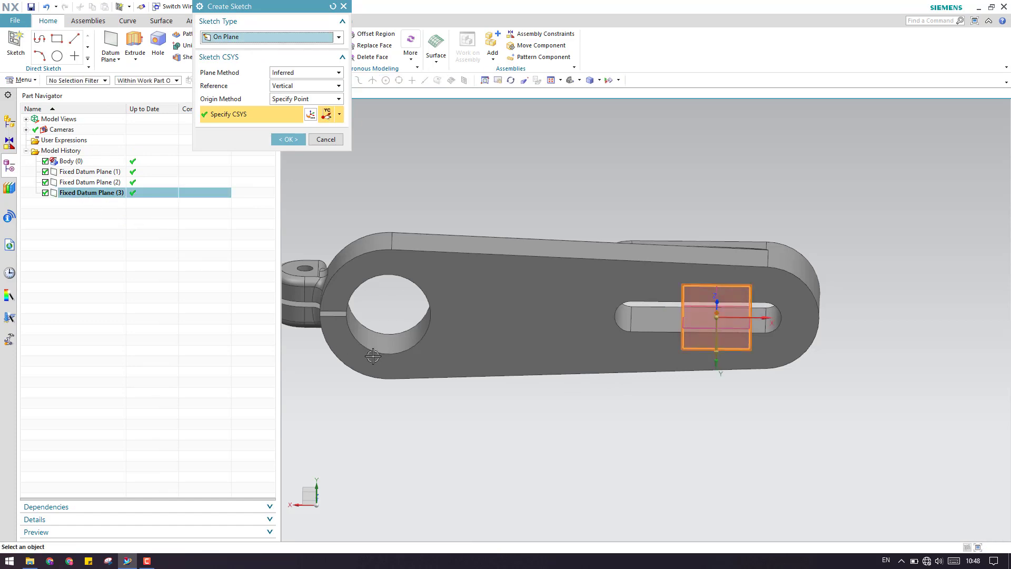
{"action": "middle_click_drag", "start_coordinate": [370, 425], "coordinate": [316, 440]}
{"action": "left_click", "coordinate": [287, 139]}
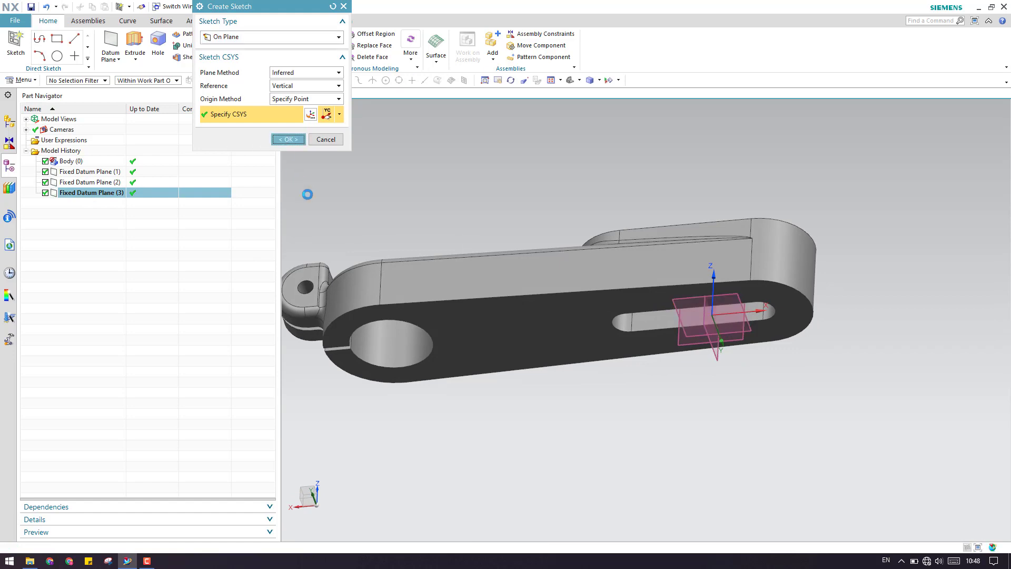
{"action": "scroll", "coordinate": [754, 262], "scroll_direction": "down", "scroll_amount": 2}
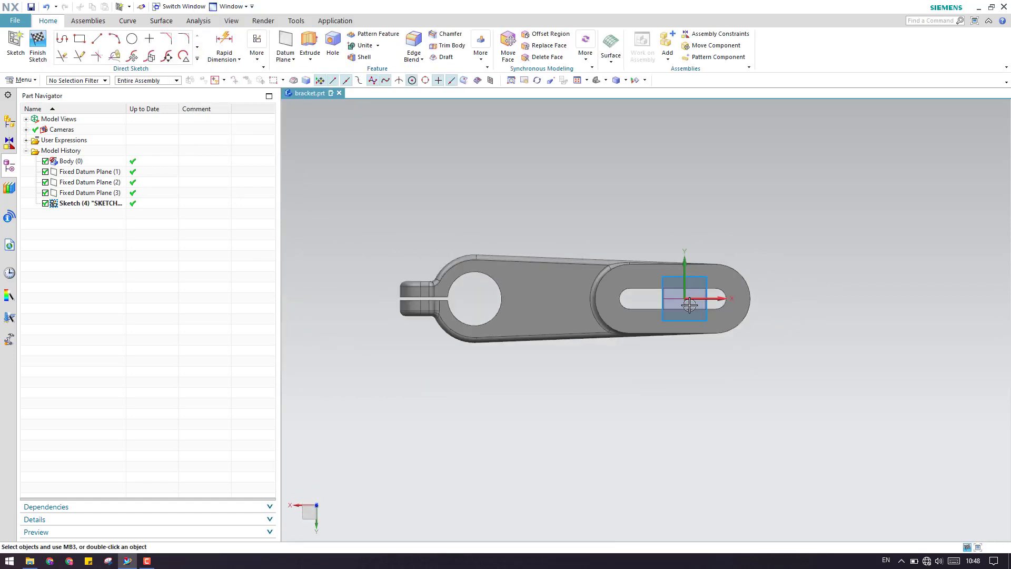
{"action": "scroll", "coordinate": [686, 315], "scroll_direction": "up", "scroll_amount": 2}
{"action": "scroll", "coordinate": [755, 386], "scroll_direction": "down", "scroll_amount": 1}
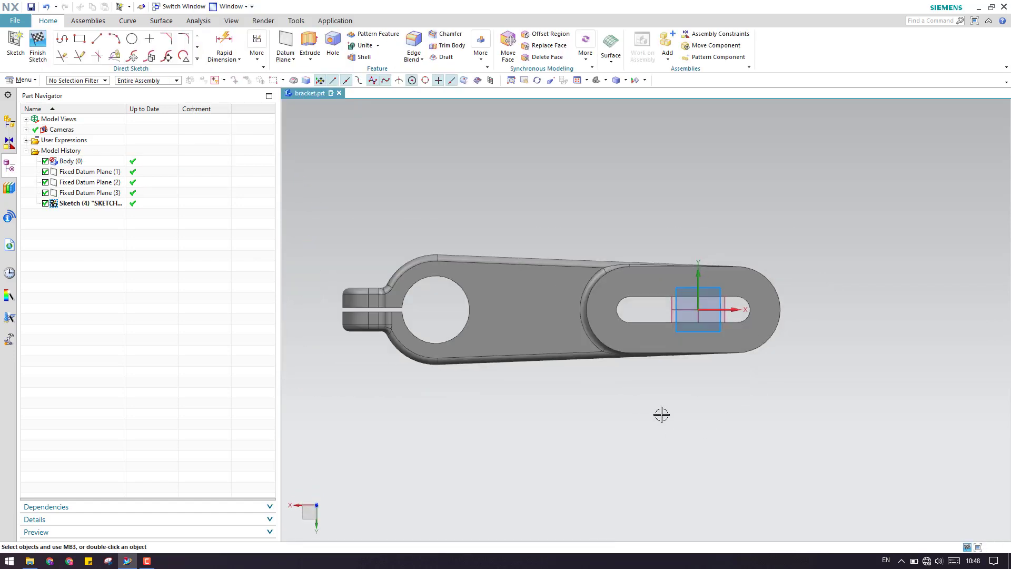
{"action": "scroll", "coordinate": [673, 396], "scroll_direction": "up", "scroll_amount": 1}
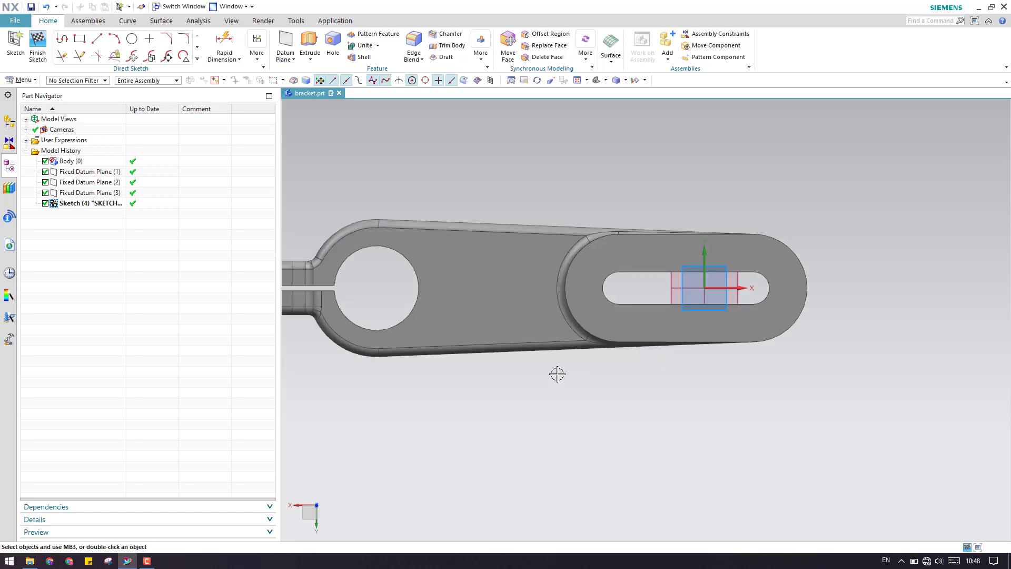
{"action": "left_click", "coordinate": [198, 58]}
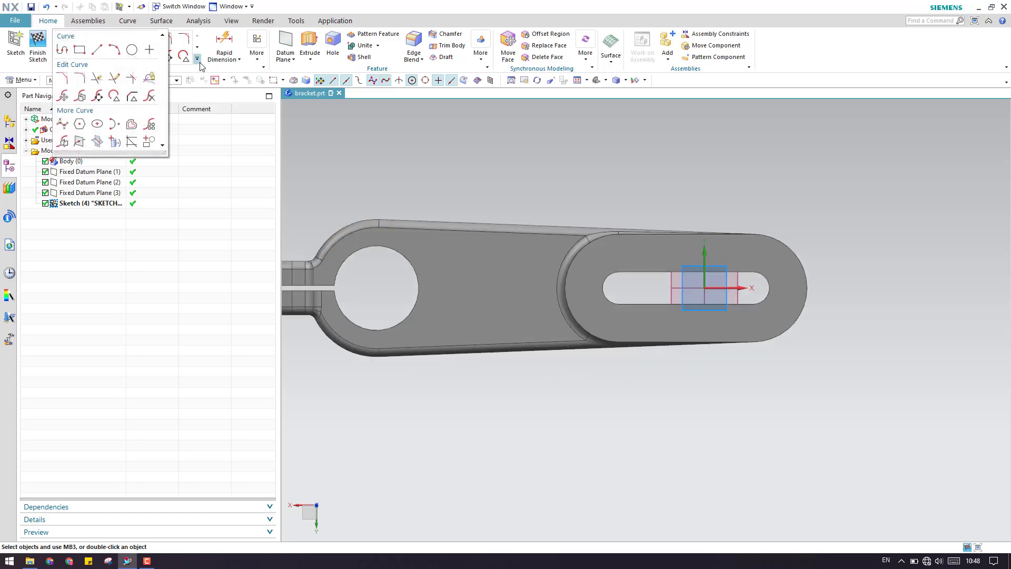
{"action": "left_click", "coordinate": [115, 142]}
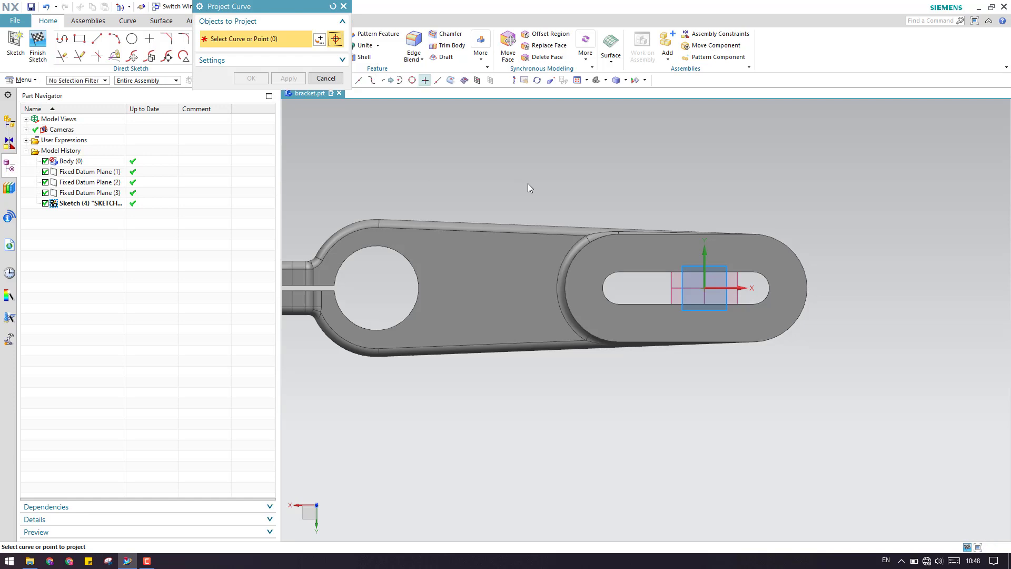
{"action": "scroll", "coordinate": [528, 184], "scroll_direction": "down", "scroll_amount": 2}
{"action": "middle_click_drag", "start_coordinate": [515, 239], "coordinate": [506, 193]}
{"action": "scroll", "coordinate": [500, 200], "scroll_direction": "up", "scroll_amount": 4}
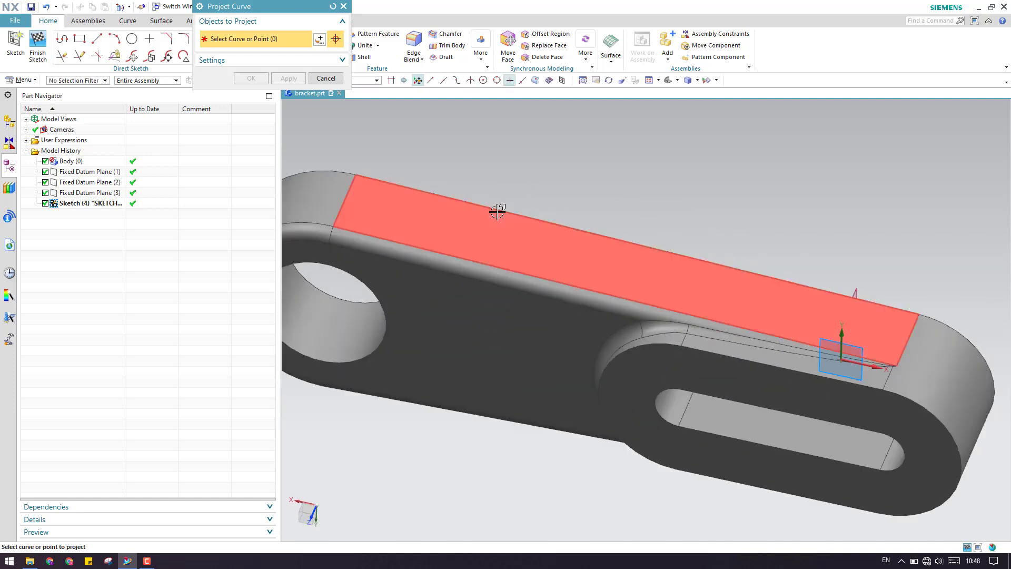
{"action": "left_click", "coordinate": [564, 207]}
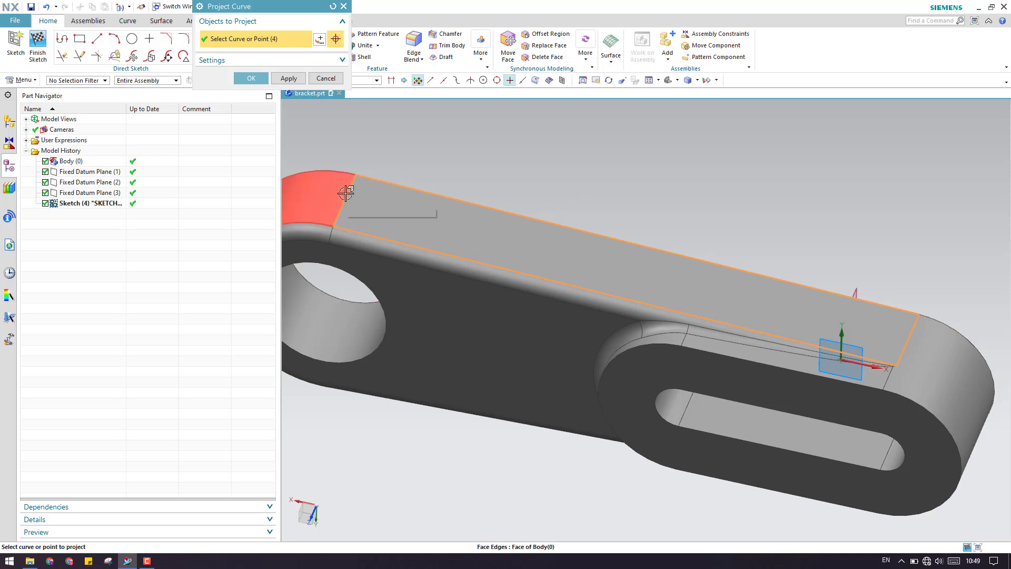
{"action": "key", "text": "Escape"}
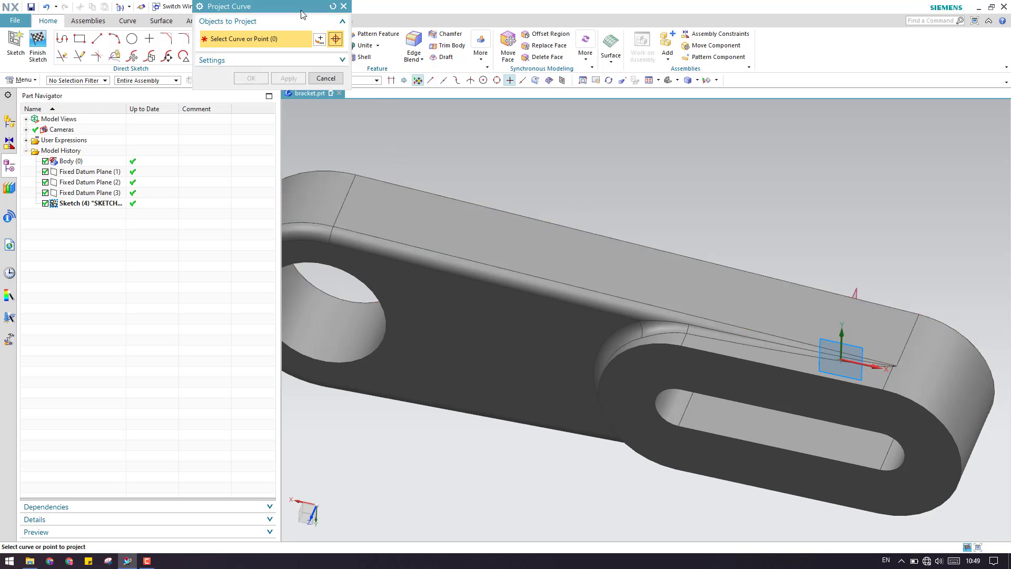
{"action": "left_click_drag", "start_coordinate": [302, 11], "coordinate": [164, 88]}
{"action": "left_click", "coordinate": [355, 81]}
{"action": "left_click", "coordinate": [345, 99]}
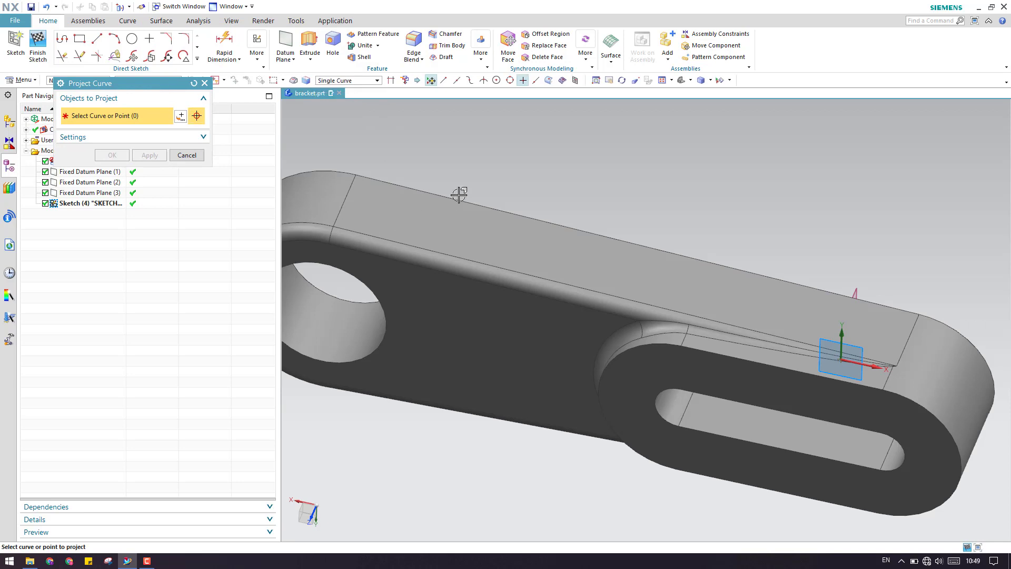
{"action": "left_click", "coordinate": [342, 170]}
{"action": "left_click", "coordinate": [343, 170]}
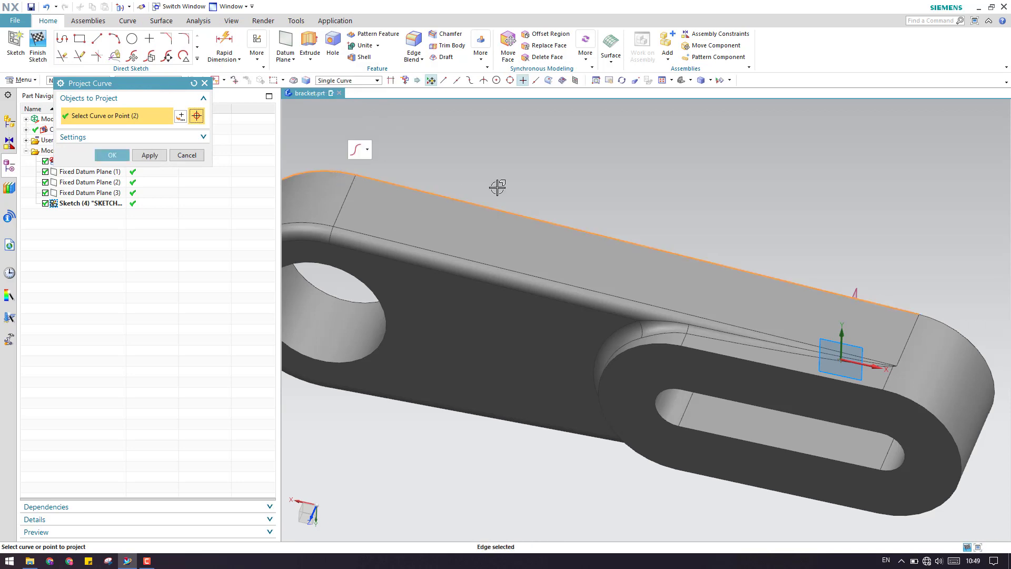
{"action": "scroll", "coordinate": [525, 186], "scroll_direction": "down", "scroll_amount": 3}
{"action": "scroll", "coordinate": [849, 285], "scroll_direction": "up", "scroll_amount": 4}
{"action": "left_click", "coordinate": [645, 246]}
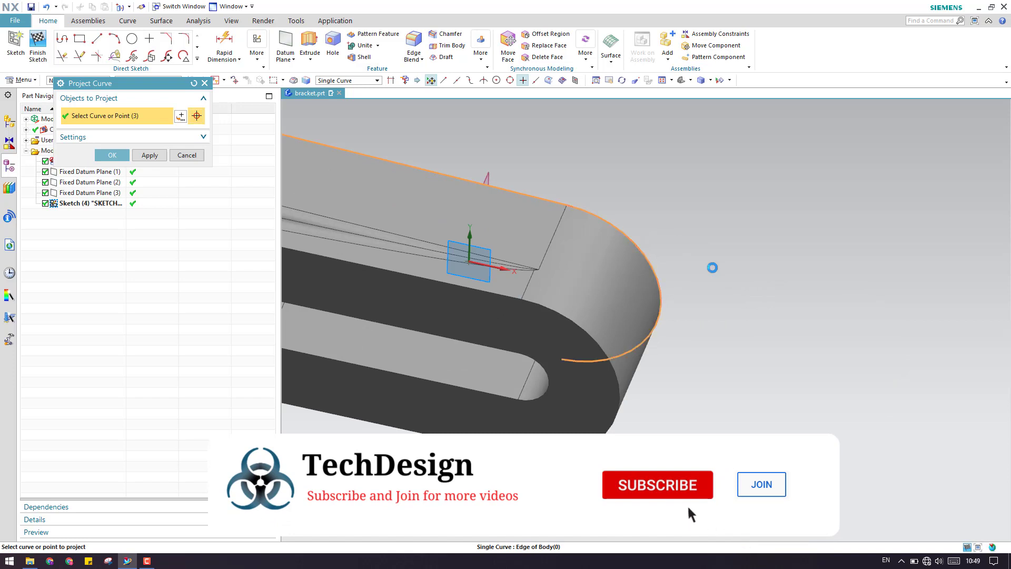
{"action": "scroll", "coordinate": [711, 273], "scroll_direction": "down", "scroll_amount": 5}
{"action": "middle_click_drag", "start_coordinate": [537, 277], "coordinate": [469, 296]}
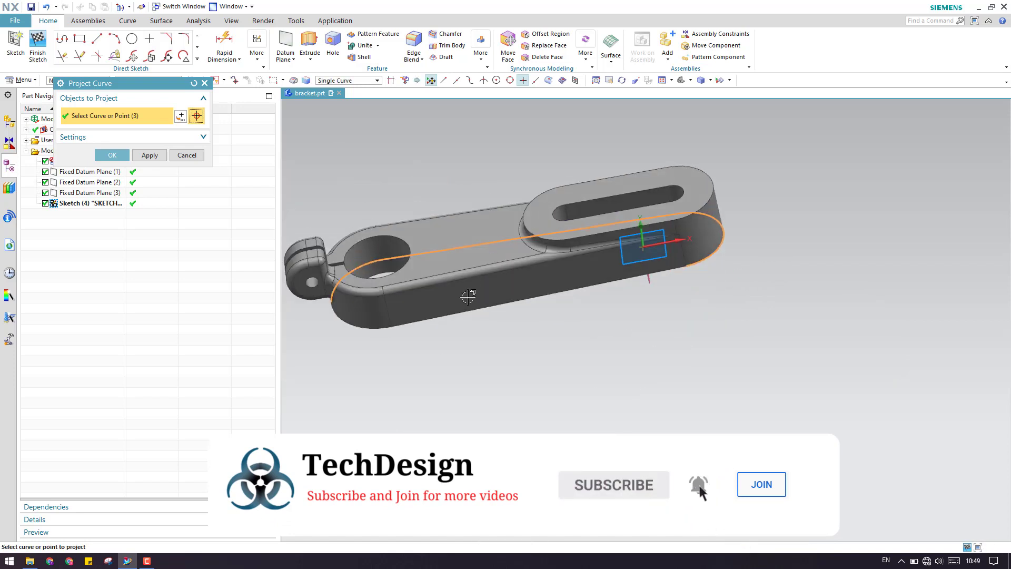
{"action": "left_click", "coordinate": [353, 326]}
{"action": "scroll", "coordinate": [352, 325], "scroll_direction": "up", "scroll_amount": 3}
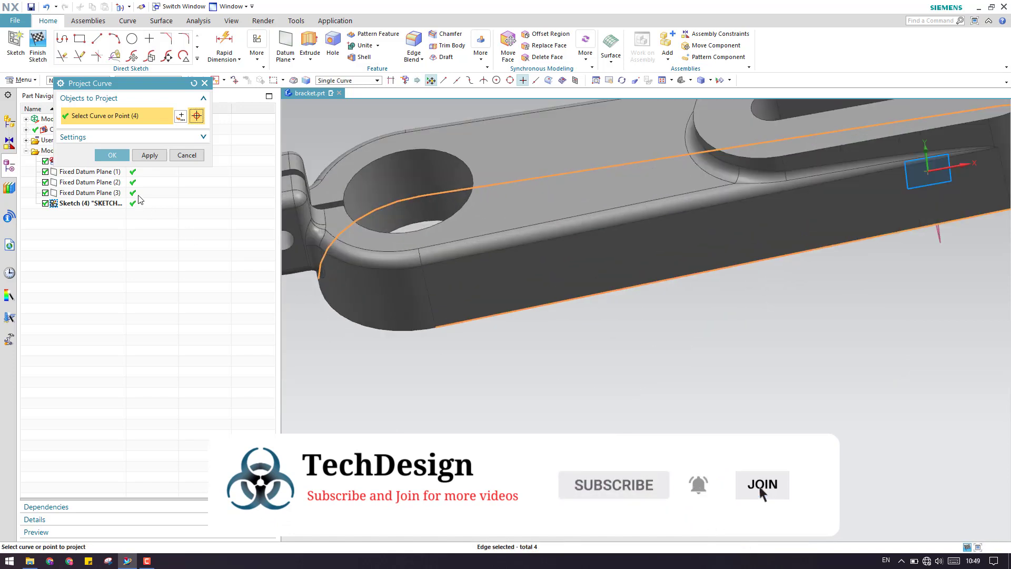
{"action": "left_click", "coordinate": [114, 157]}
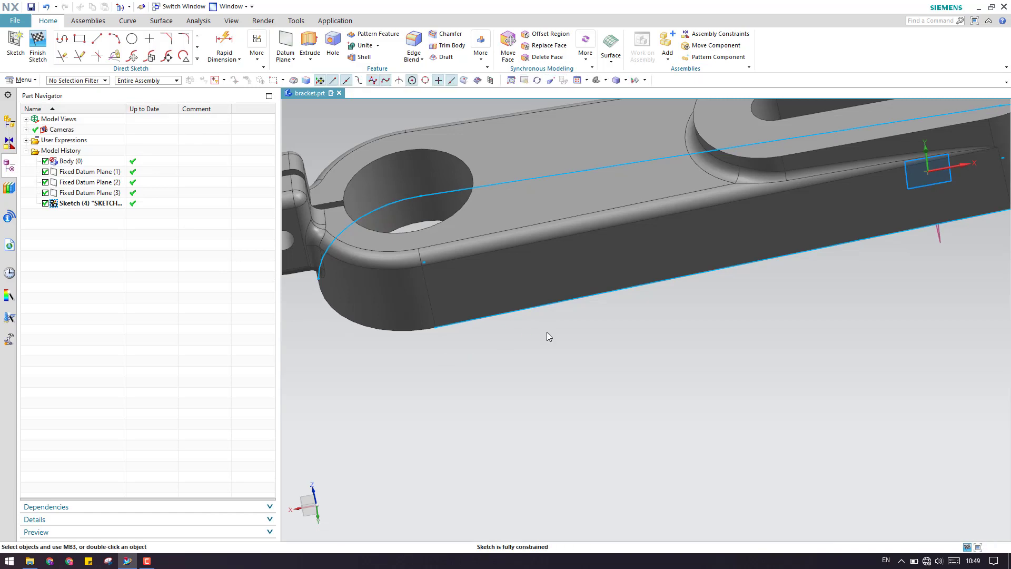
{"action": "key", "text": "ctrl+z"}
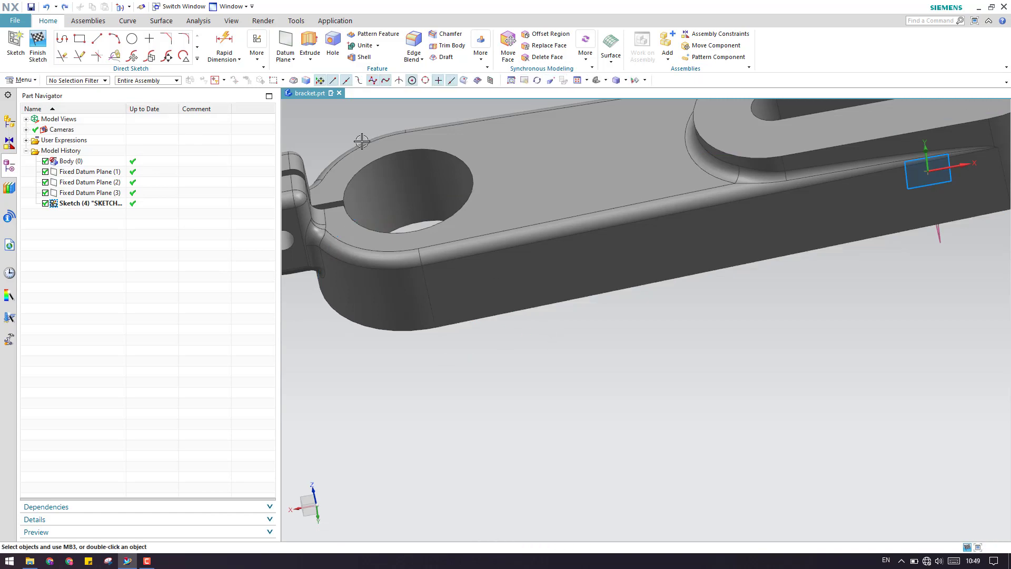
Start Project Curve with the Associative setting turned off
{"action": "left_click", "coordinate": [197, 58]}
{"action": "left_click", "coordinate": [108, 139]}
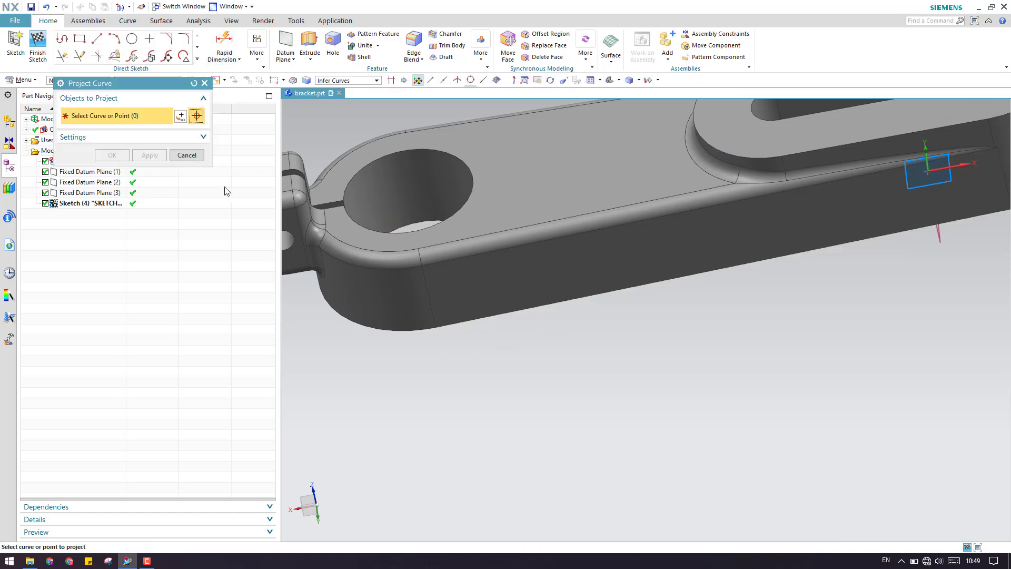
{"action": "left_click", "coordinate": [108, 137]}
{"action": "left_click", "coordinate": [85, 154]}
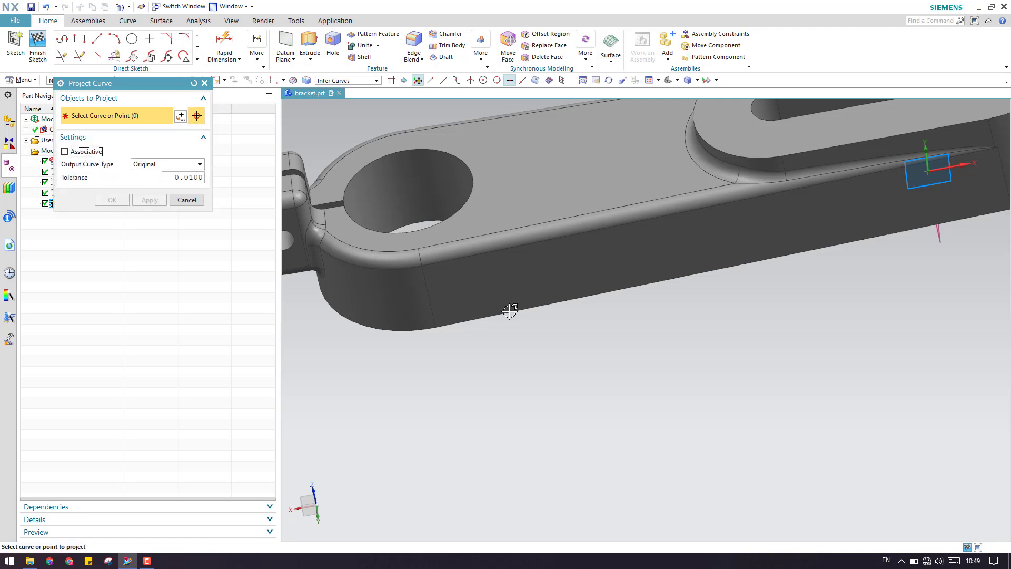
Project the bracket's lower front edge and both rounded end edges into the sketch
{"action": "left_click", "coordinate": [405, 331]}
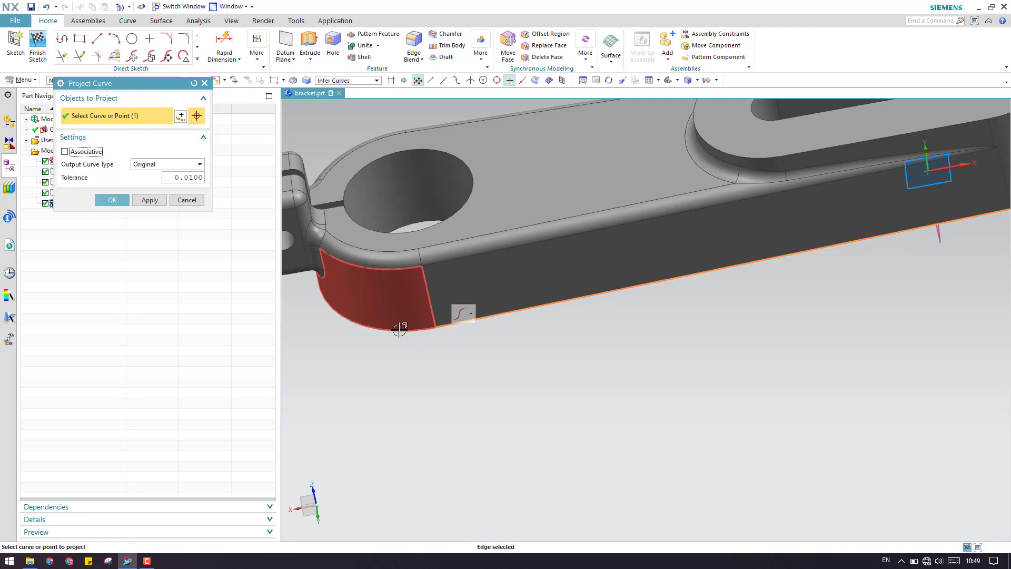
{"action": "left_click", "coordinate": [402, 337]}
{"action": "scroll", "coordinate": [402, 337], "scroll_direction": "down", "scroll_amount": 4}
{"action": "scroll", "coordinate": [655, 283], "scroll_direction": "up", "scroll_amount": 3}
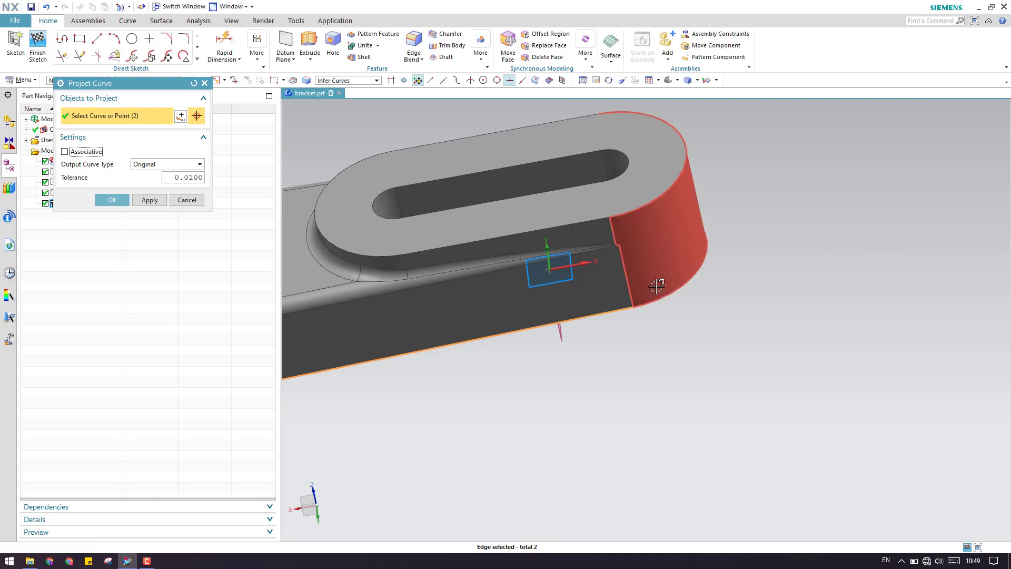
{"action": "left_click", "coordinate": [661, 299]}
{"action": "scroll", "coordinate": [662, 299], "scroll_direction": "down", "scroll_amount": 3}
{"action": "middle_click_drag", "start_coordinate": [591, 313], "coordinate": [592, 369]}
{"action": "scroll", "coordinate": [498, 265], "scroll_direction": "up", "scroll_amount": 3}
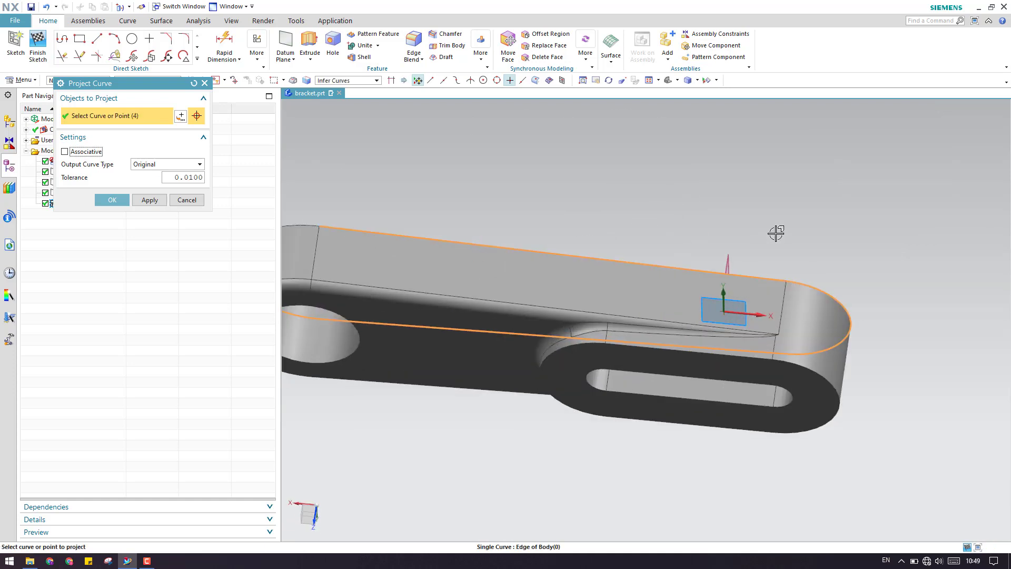
{"action": "left_click", "coordinate": [113, 199]}
Orient the view to look straight at the sketch plane
{"action": "scroll", "coordinate": [638, 264], "scroll_direction": "down", "scroll_amount": 3}
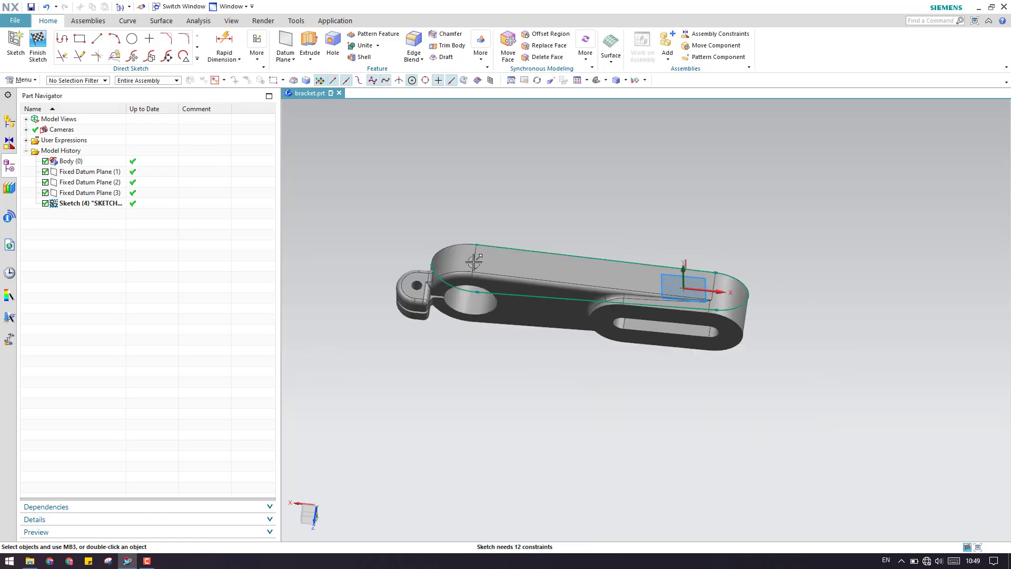
{"action": "right_click", "coordinate": [696, 203]}
{"action": "right_click", "coordinate": [505, 185]}
{"action": "left_click", "coordinate": [566, 212]}
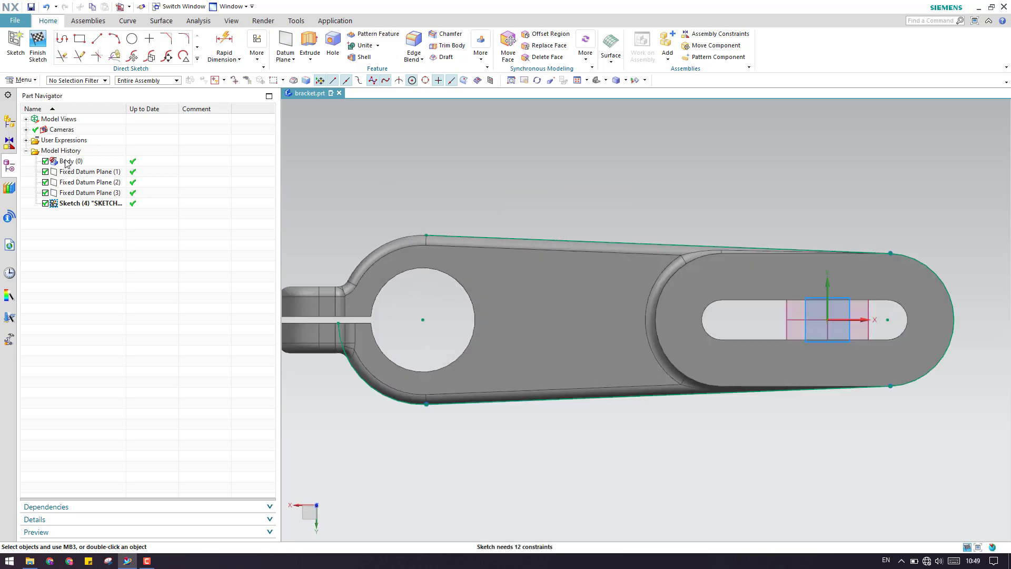
Hide the bracket body so only the sketch curves remain visible
{"action": "right_click", "coordinate": [66, 162]}
{"action": "left_click", "coordinate": [84, 166]}
{"action": "scroll", "coordinate": [582, 194], "scroll_direction": "down", "scroll_amount": 1}
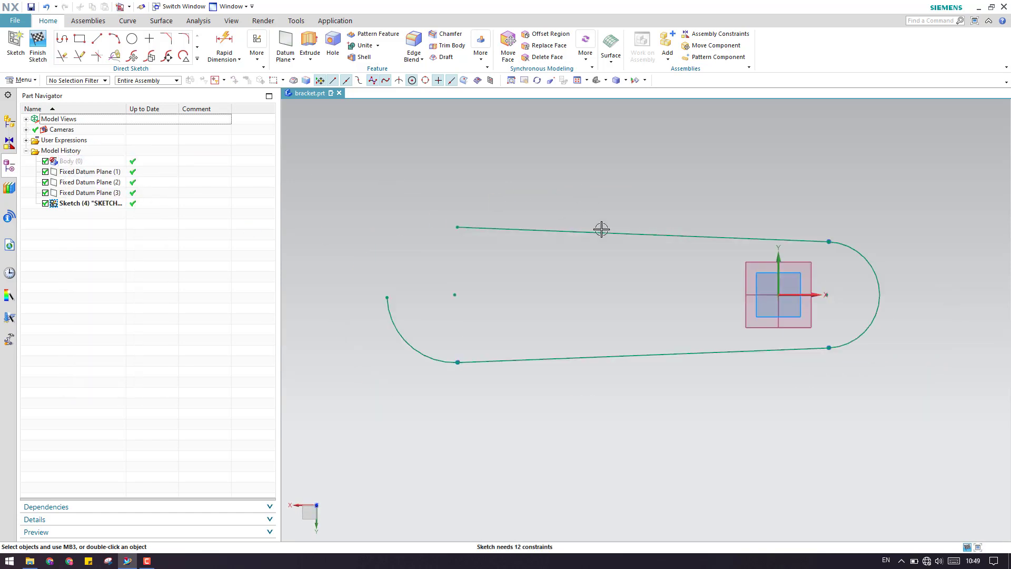
{"action": "scroll", "coordinate": [597, 219], "scroll_direction": "down", "scroll_amount": 1}
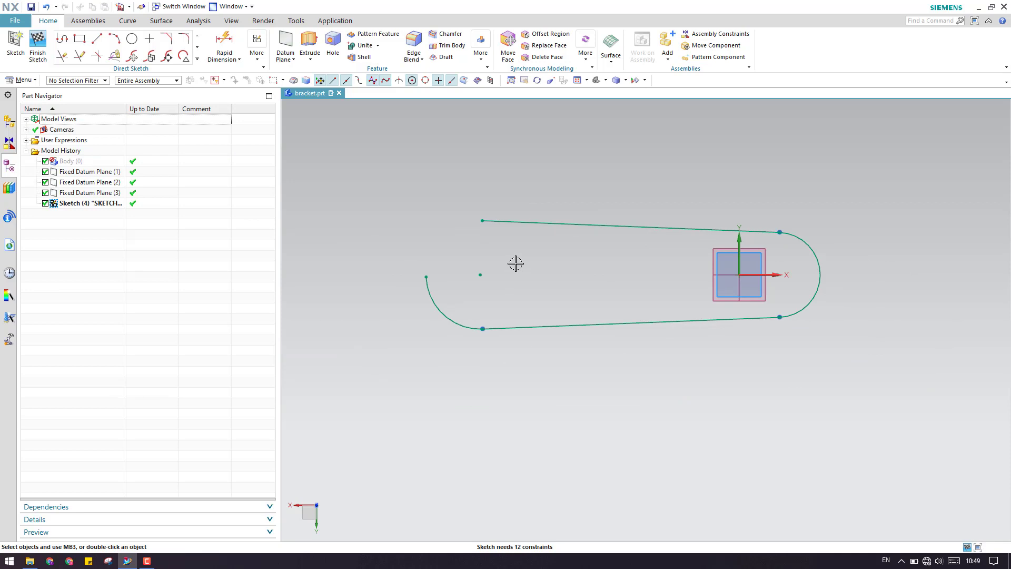
{"action": "key", "text": "e"}
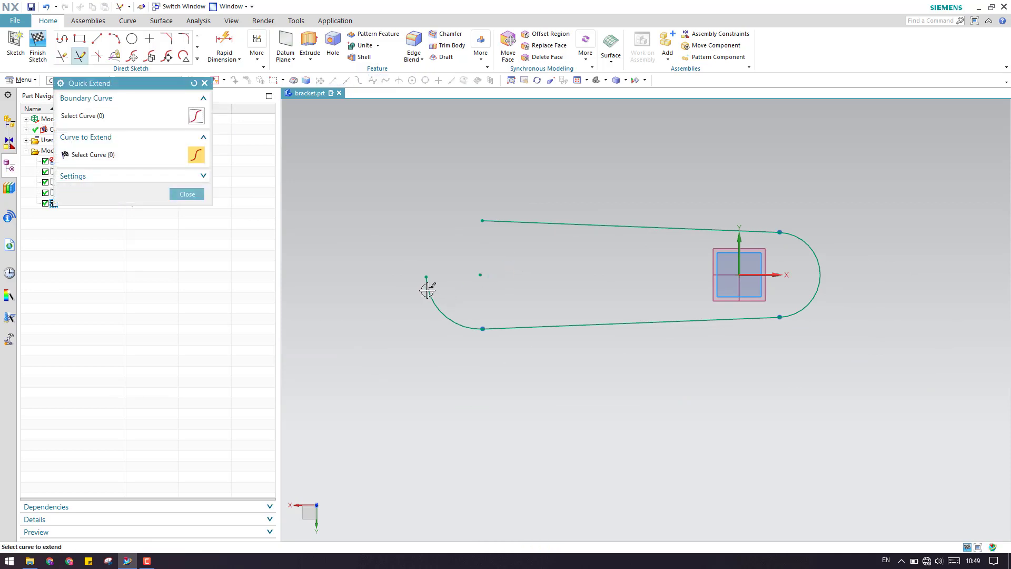
{"action": "key", "text": "Escape"}
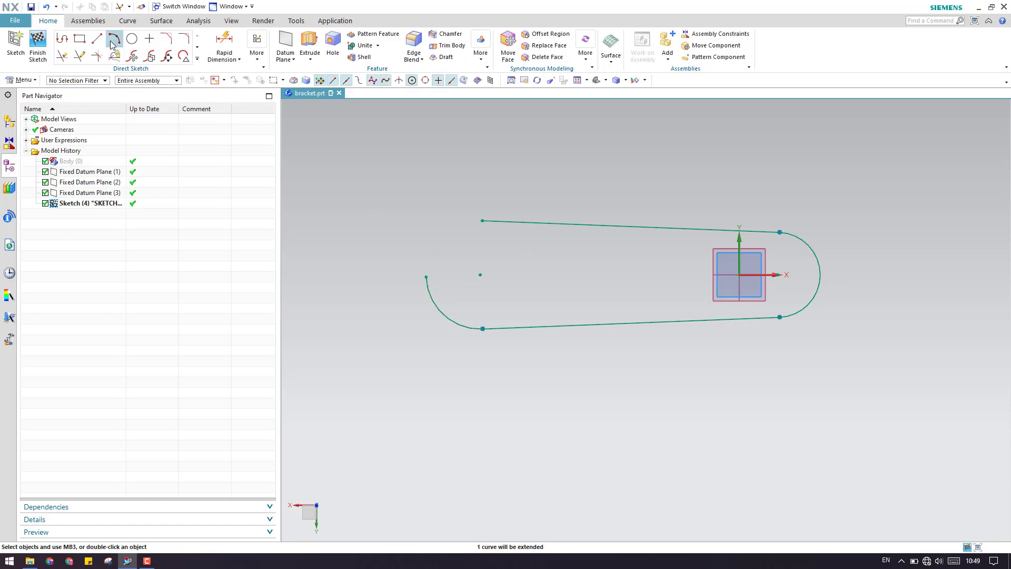
Draw a vertical helper line across the left end of the top line
{"action": "left_click", "coordinate": [98, 41]}
{"action": "left_click", "coordinate": [98, 41]}
{"action": "left_click", "coordinate": [408, 166]}
{"action": "left_click", "coordinate": [400, 266]}
{"action": "key", "text": "Escape"}
Extend the top line to the helper line and the lower-left arc up to the top line
{"action": "key", "text": "e"}
{"action": "left_click", "coordinate": [506, 222]}
{"action": "key", "text": "Escape"}
{"action": "key", "text": "e"}
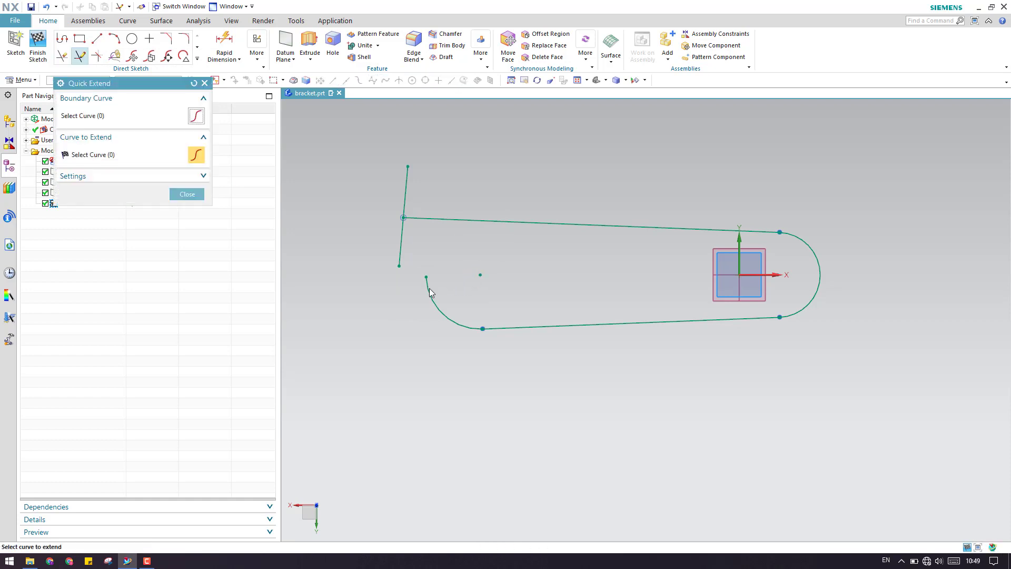
{"action": "left_click", "coordinate": [427, 288]}
{"action": "key", "text": "Escape"}
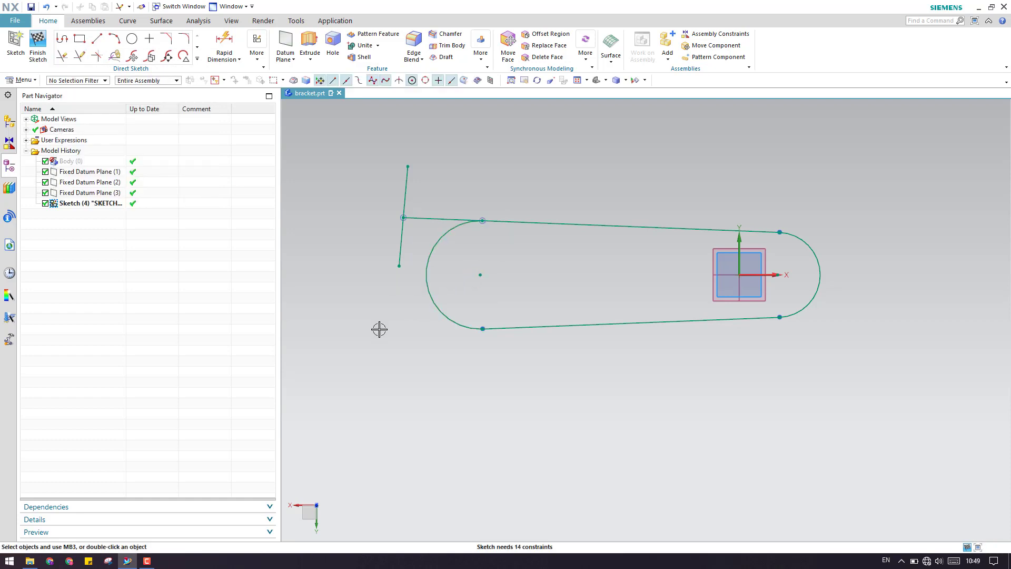
Trim the top line's stub left of the arc and the vertical helper line
{"action": "key", "text": "t"}
{"action": "left_click", "coordinate": [421, 220]}
{"action": "left_click", "coordinate": [402, 232]}
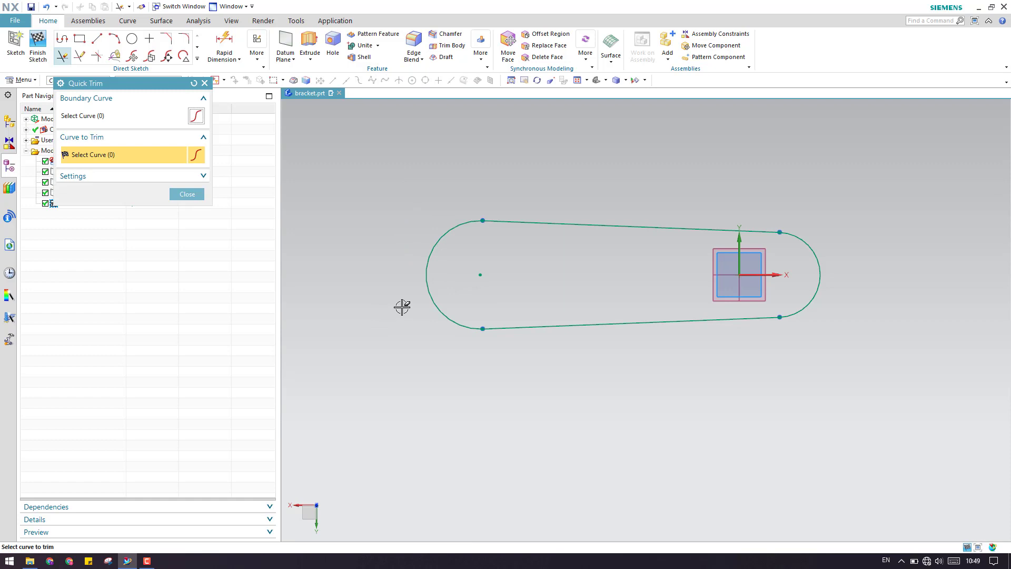
{"action": "key", "text": "Escape"}
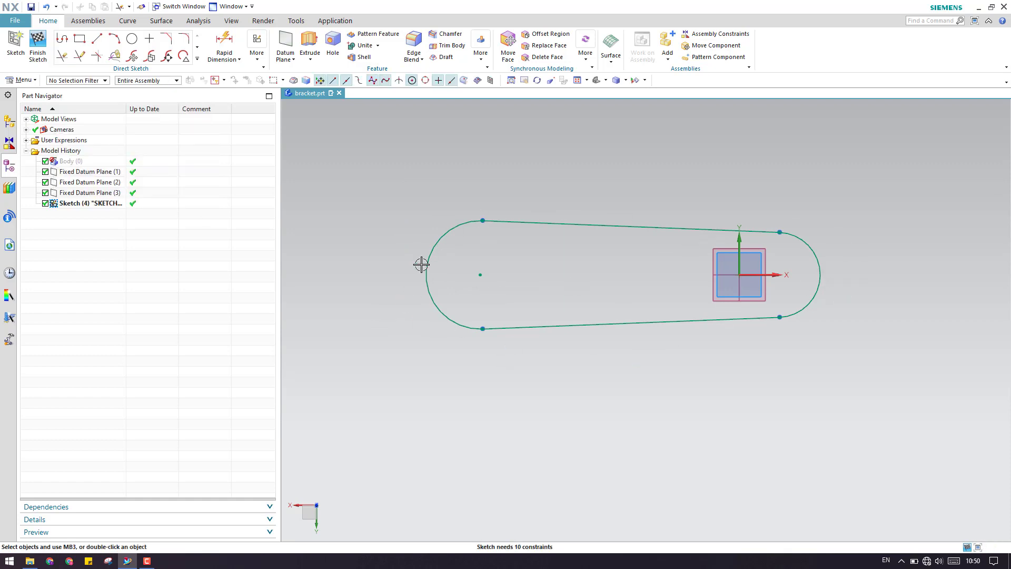
Finish the sketch
{"action": "scroll", "coordinate": [495, 282], "scroll_direction": "down", "scroll_amount": 1}
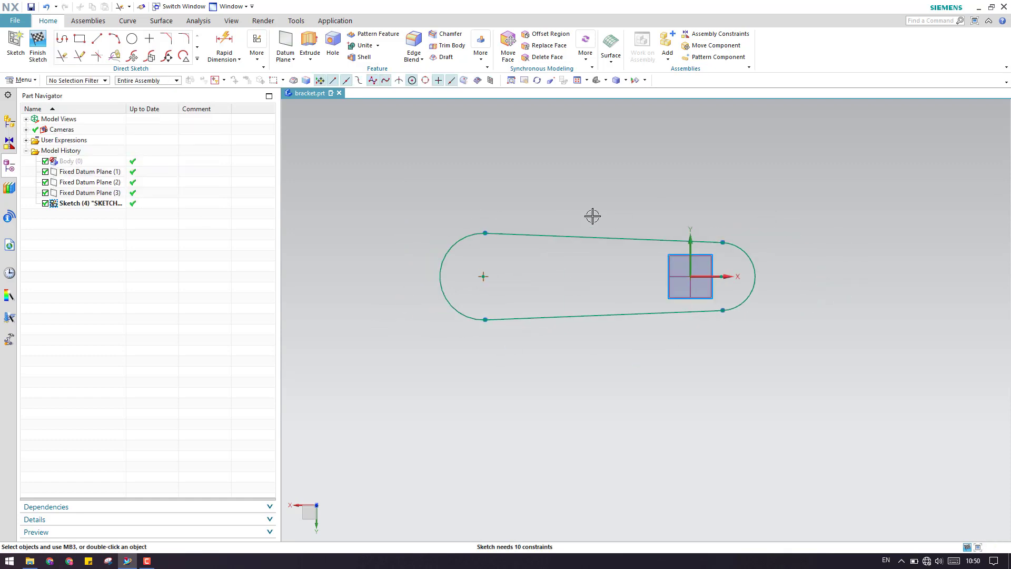
{"action": "scroll", "coordinate": [593, 216], "scroll_direction": "up", "scroll_amount": 2}
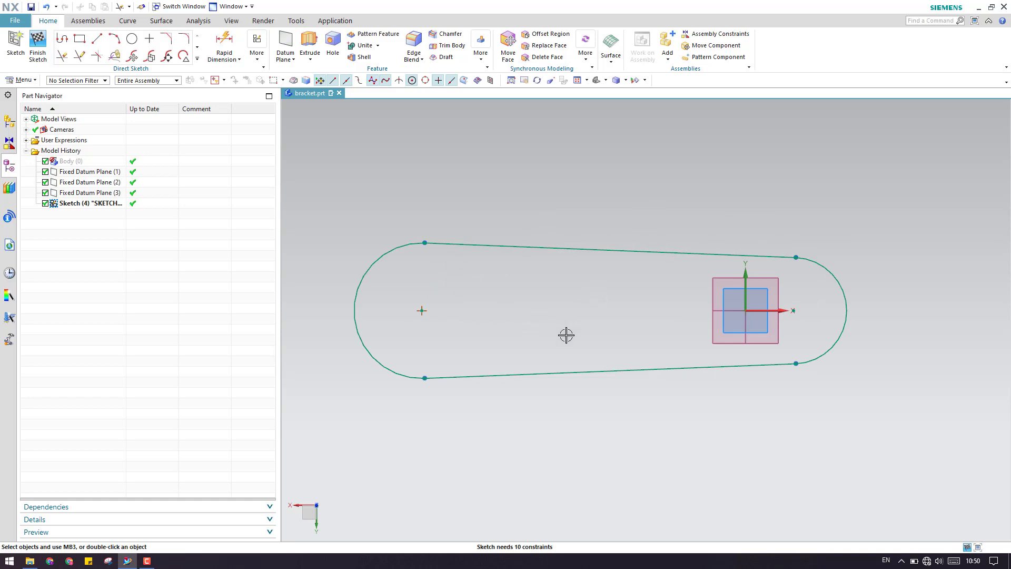
{"action": "left_click", "coordinate": [38, 45]}
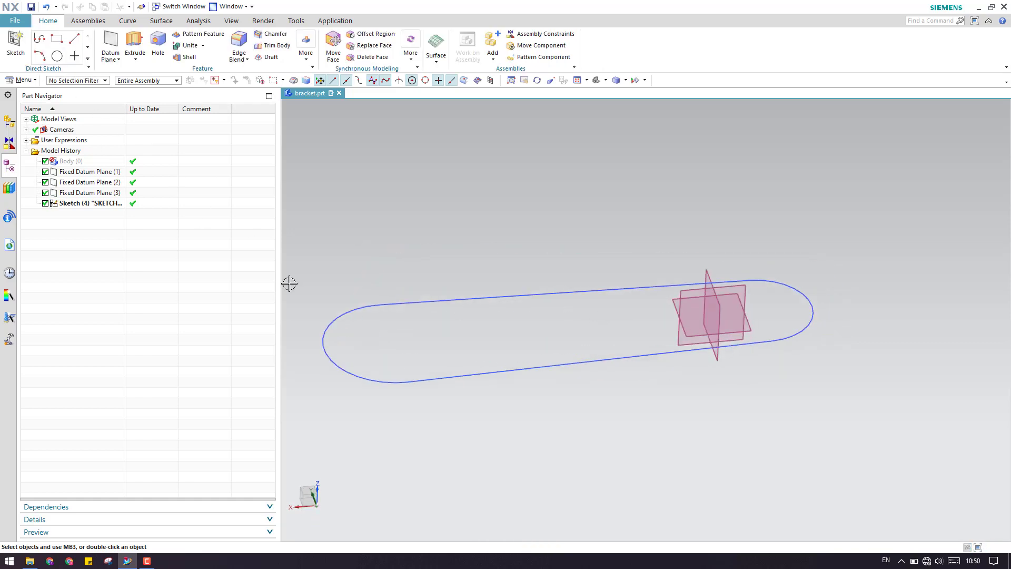
Unsuppress Body (0) so the bracket solid shows again
{"action": "right_click", "coordinate": [78, 169]}
{"action": "left_click", "coordinate": [100, 186]}
{"action": "middle_click_drag", "start_coordinate": [560, 284], "coordinate": [577, 334]}
{"action": "scroll", "coordinate": [547, 323], "scroll_direction": "up", "scroll_amount": 3}
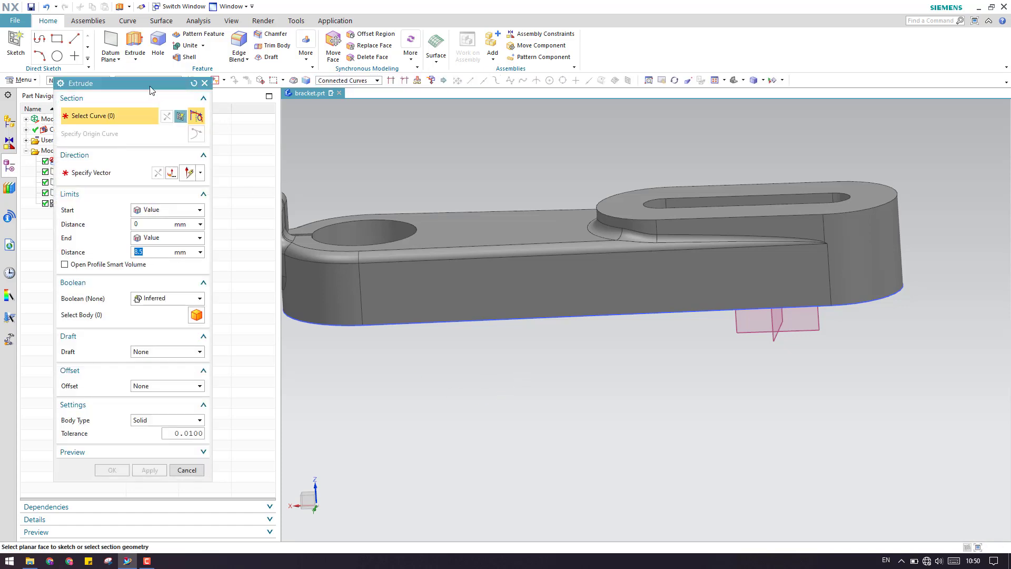
Use Sketch (4) from the Part Navigator as the extrusion profile
{"action": "left_click_drag", "start_coordinate": [147, 84], "coordinate": [333, 94]}
{"action": "left_click", "coordinate": [104, 206]}
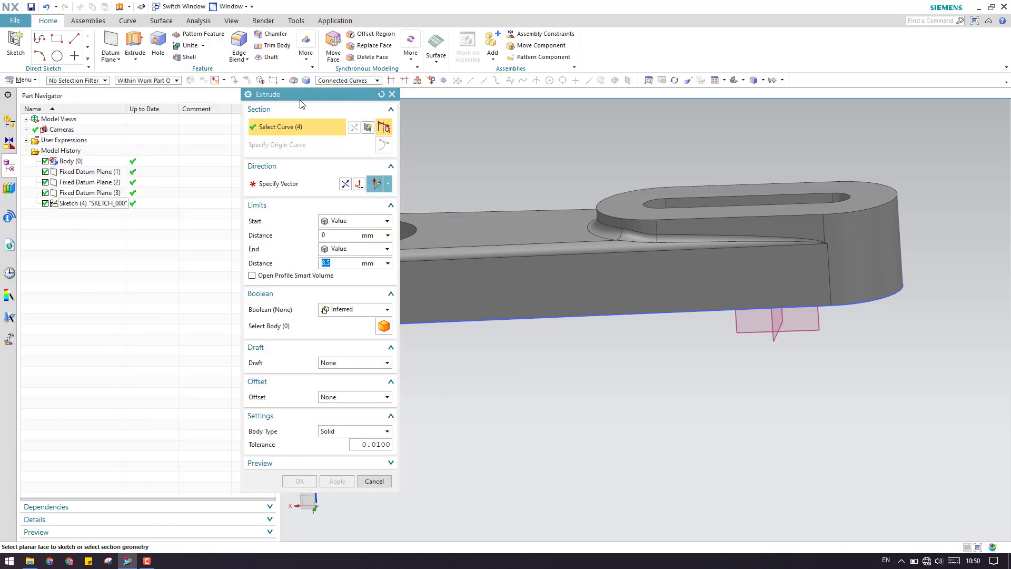
{"action": "left_click_drag", "start_coordinate": [163, 106], "coordinate": [141, 94]}
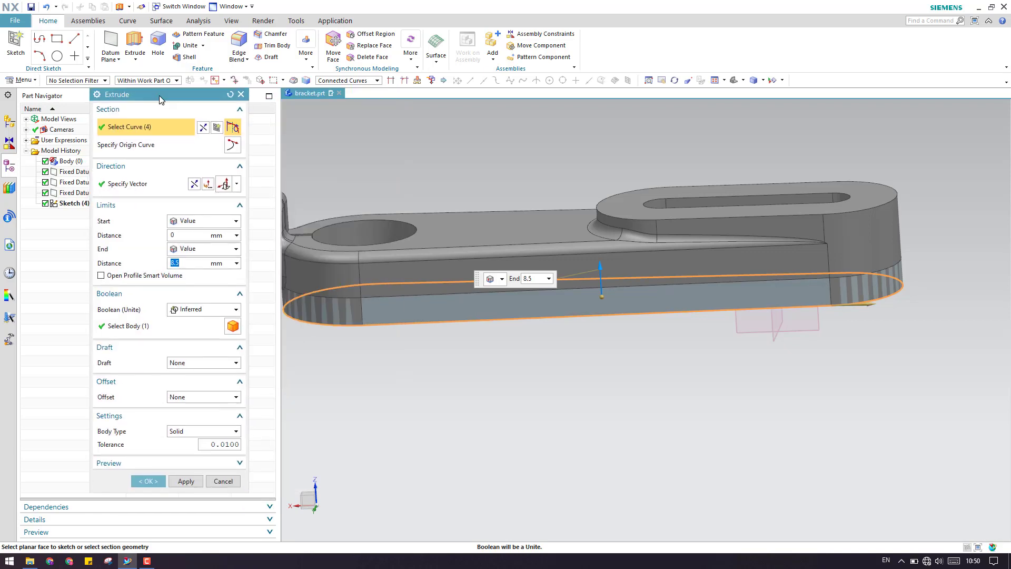
{"action": "scroll", "coordinate": [654, 337], "scroll_direction": "down", "scroll_amount": 4}
{"action": "scroll", "coordinate": [652, 374], "scroll_direction": "up", "scroll_amount": 2}
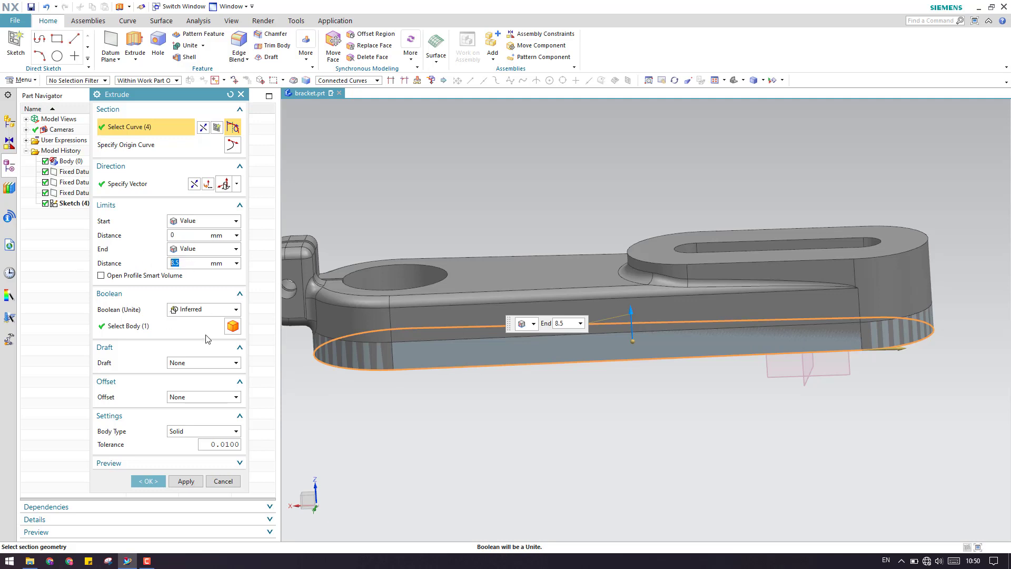
Drag the End distance to 12 and choose Measure for the distance value
{"action": "mouse_move", "coordinate": [629, 315]}
{"action": "left_mouse_down"}
{"action": "mouse_move", "coordinate": [624, 269]}
{"action": "mouse_move", "coordinate": [624, 302]}
{"action": "left_mouse_up"}
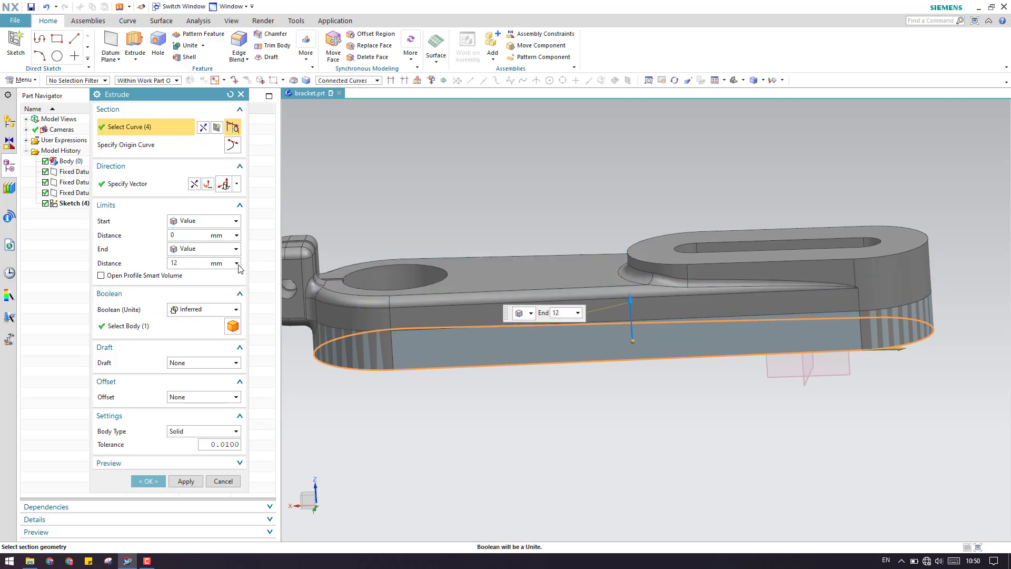
{"action": "left_click", "coordinate": [238, 265]}
{"action": "left_click", "coordinate": [247, 280]}
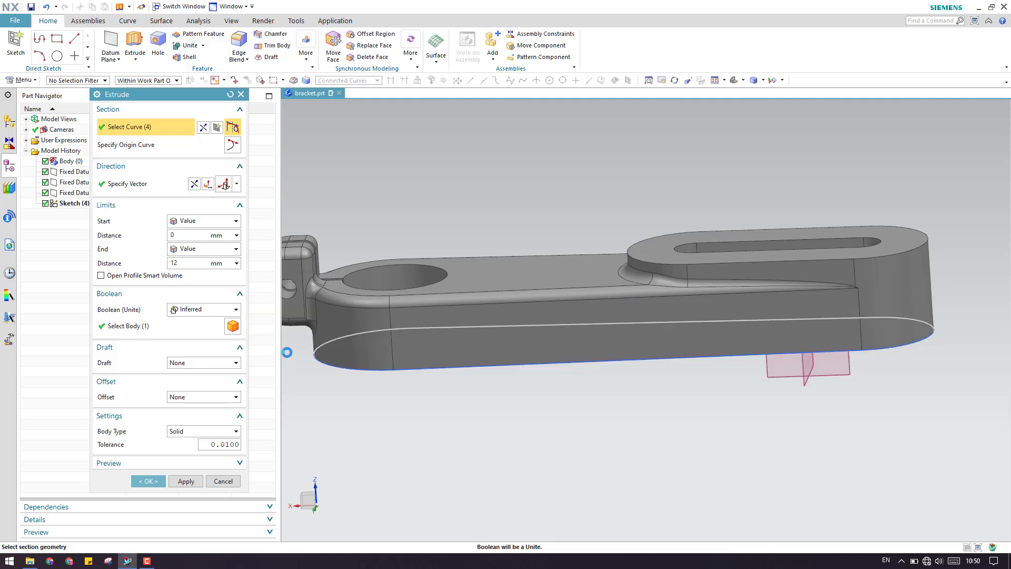
{"action": "key", "text": "Escape"}
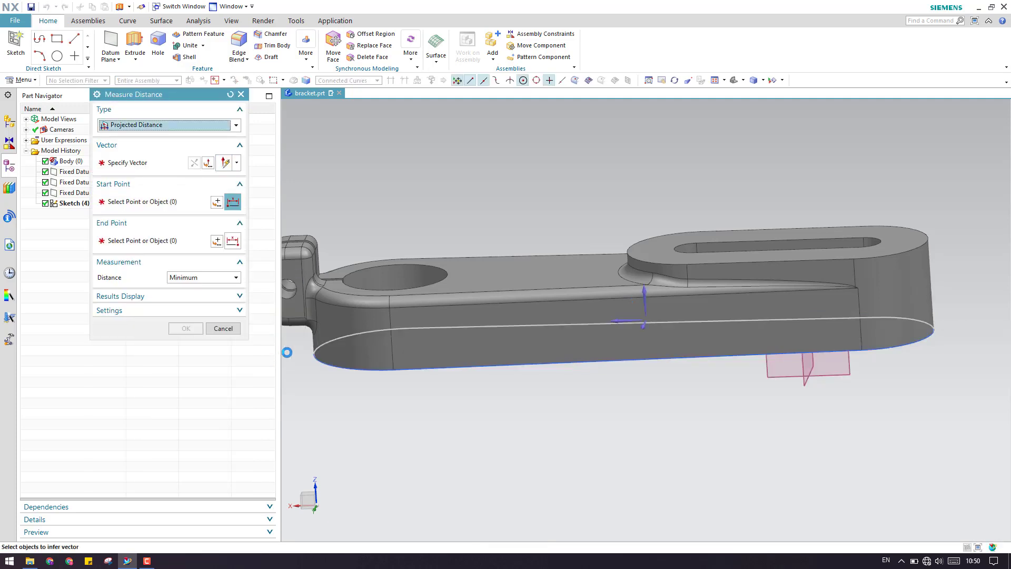
Measure the 22 mm projected distance from the bottom edge to the top face as End distance
{"action": "left_click", "coordinate": [640, 291]}
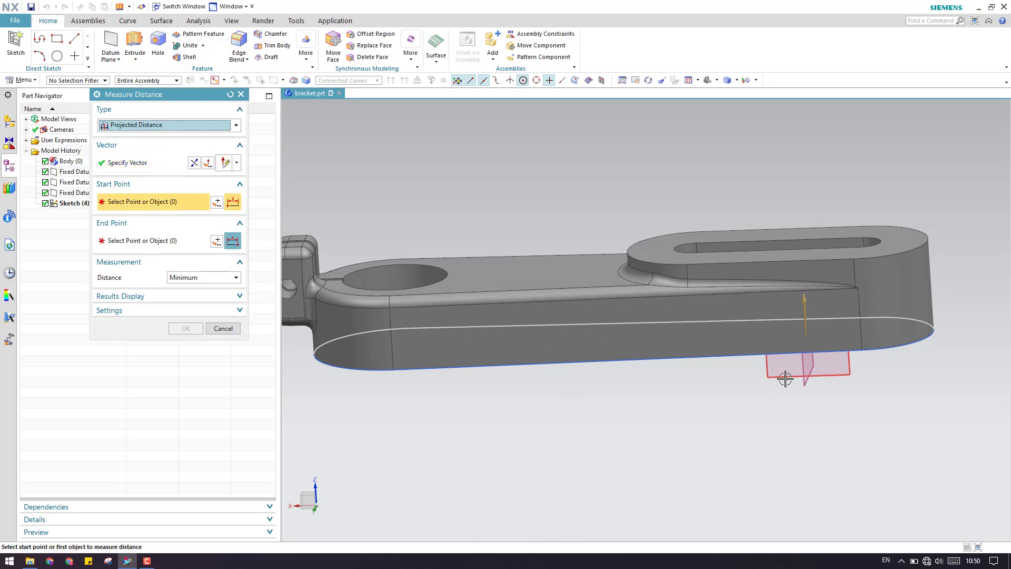
{"action": "left_click", "coordinate": [763, 385]}
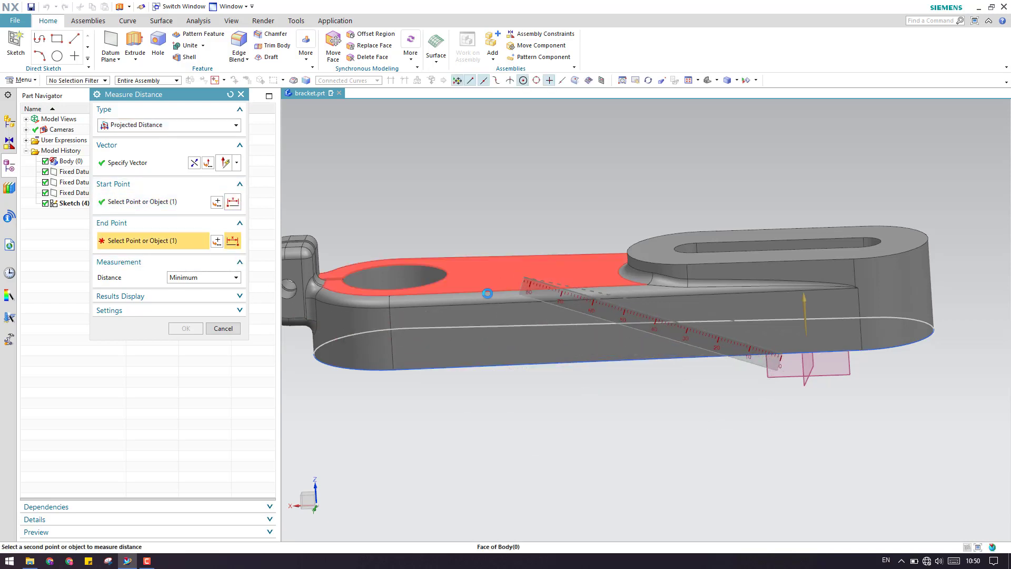
{"action": "left_click", "coordinate": [525, 278]}
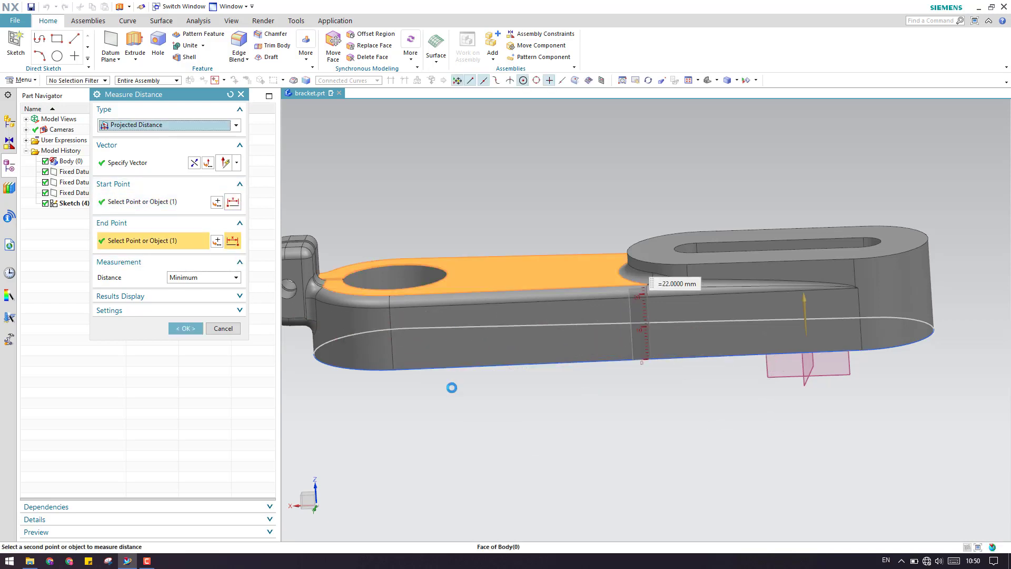
{"action": "left_click", "coordinate": [185, 328]}
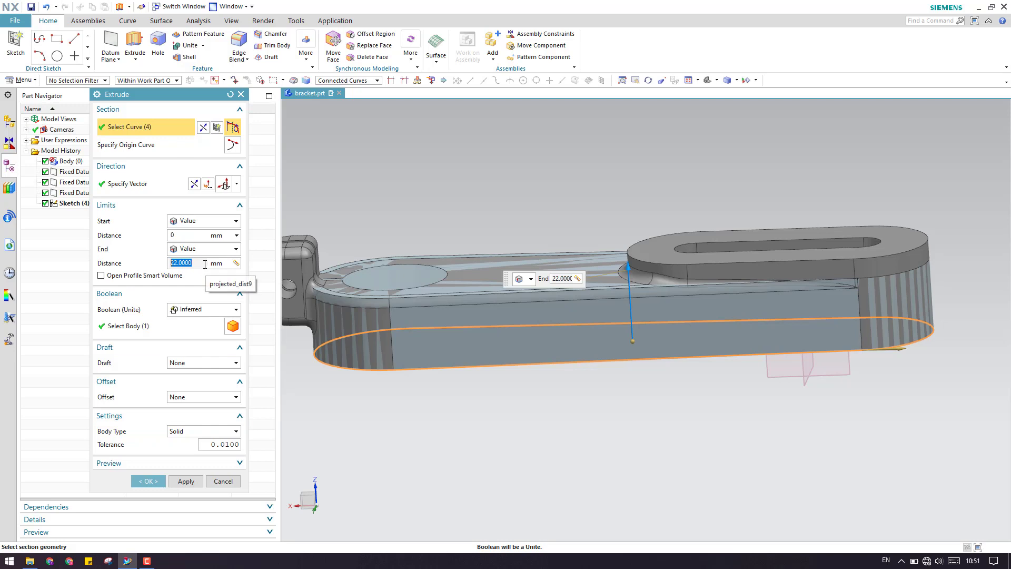
Make the 22 mm end distance constant, set Boolean to None, and create the extrusion
{"action": "left_click", "coordinate": [241, 268]}
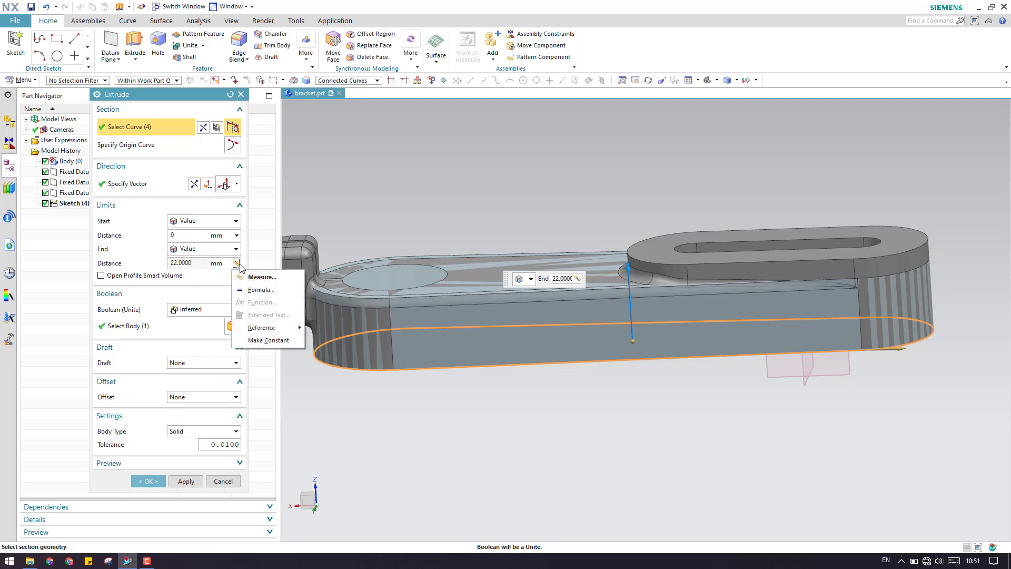
{"action": "left_click", "coordinate": [273, 342]}
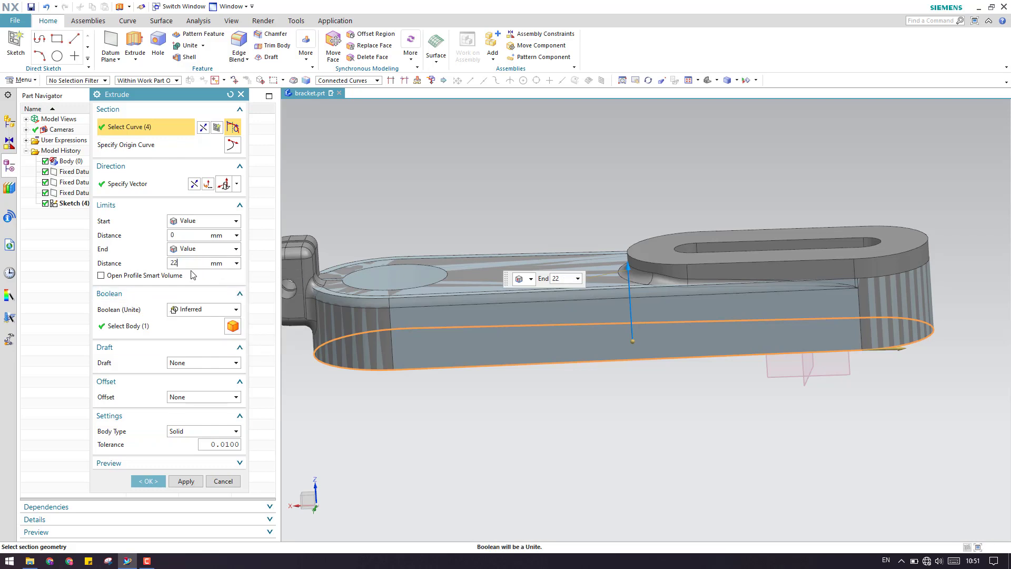
{"action": "left_click", "coordinate": [204, 310]}
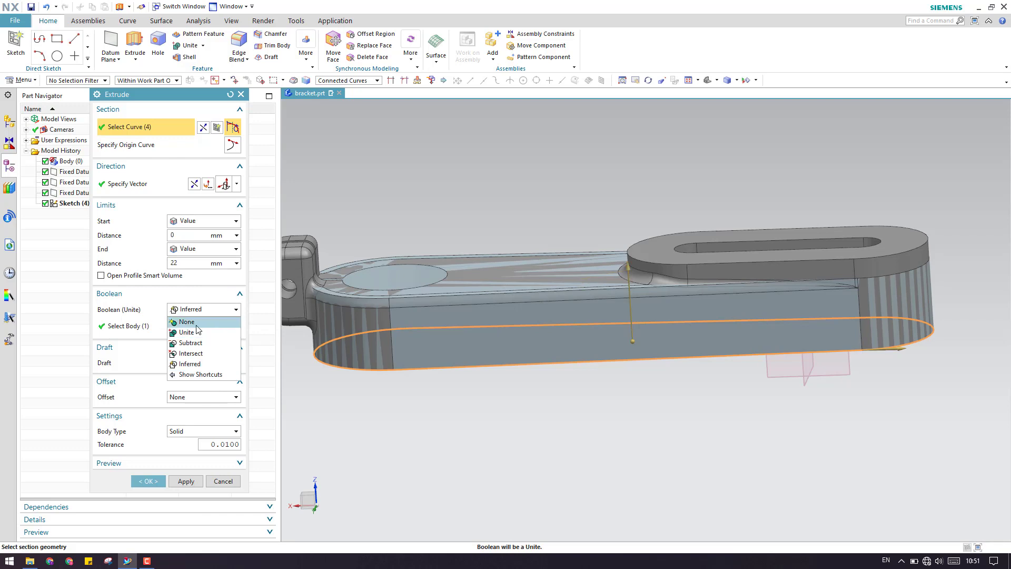
{"action": "left_click", "coordinate": [198, 329]}
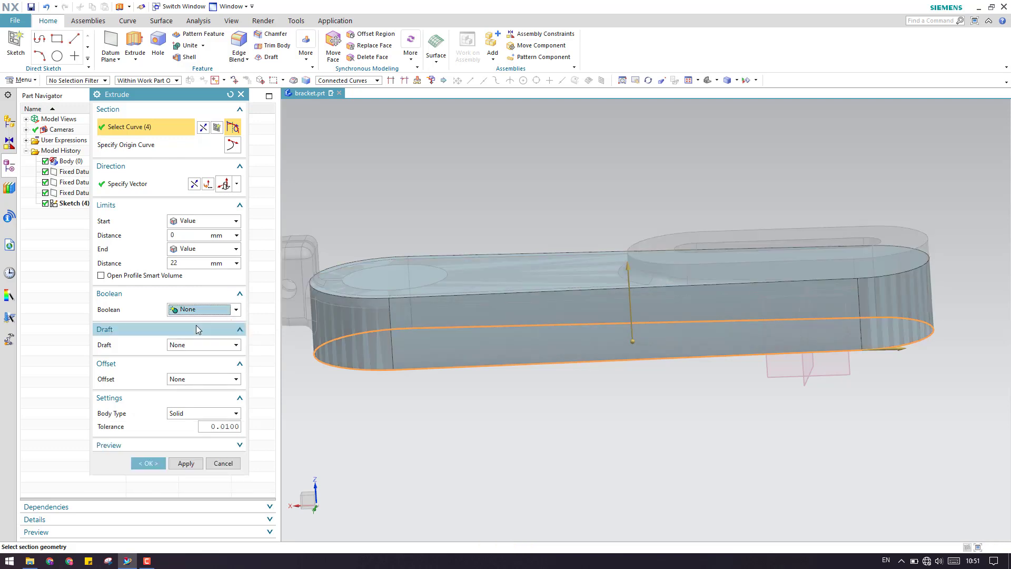
{"action": "left_click", "coordinate": [143, 463]}
{"action": "scroll", "coordinate": [500, 319], "scroll_direction": "up", "scroll_amount": 2}
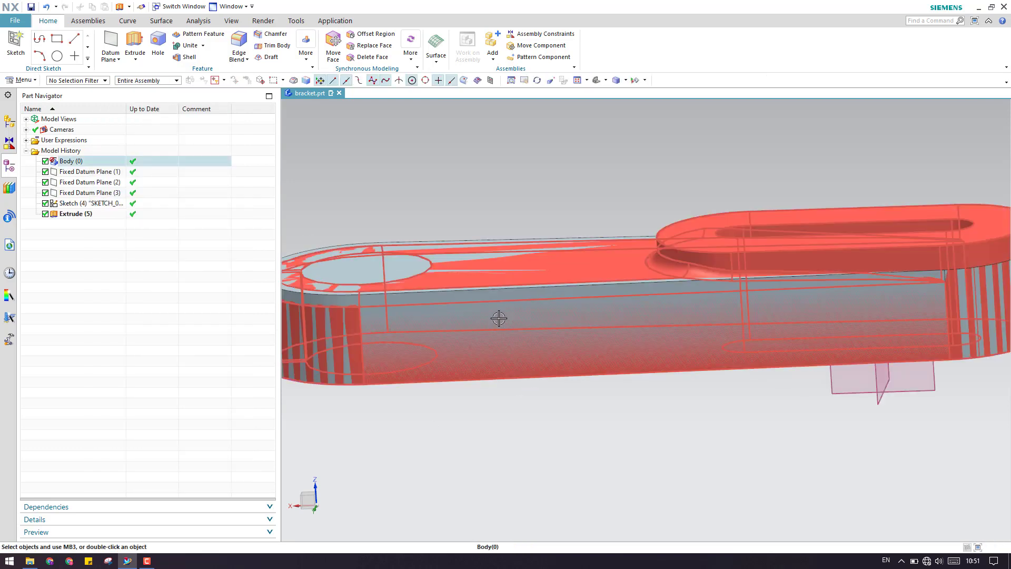
{"action": "scroll", "coordinate": [690, 290], "scroll_direction": "down", "scroll_amount": 3}
{"action": "middle_click_drag", "start_coordinate": [625, 316], "coordinate": [663, 350]}
{"action": "scroll", "coordinate": [763, 328], "scroll_direction": "up", "scroll_amount": 2}
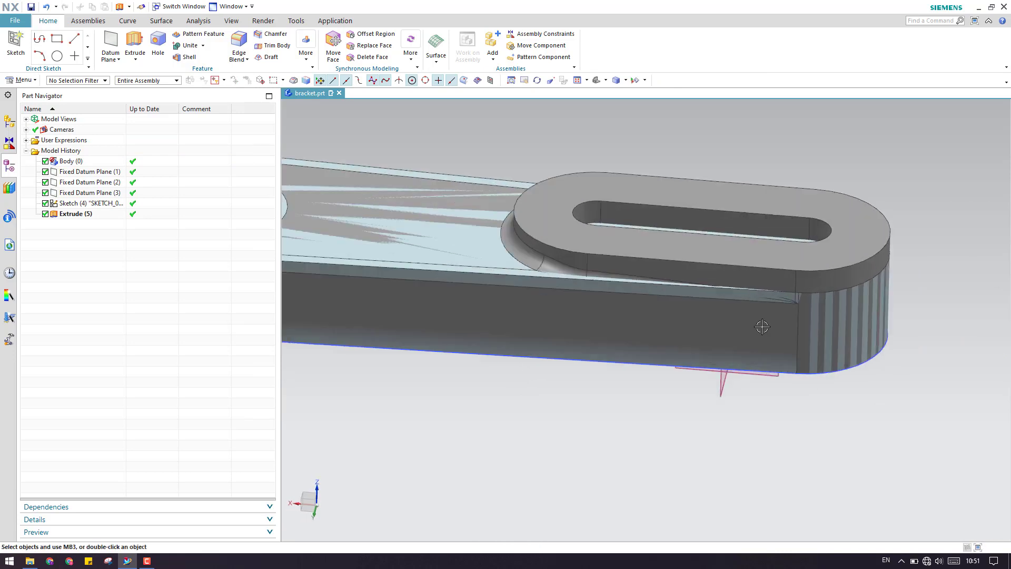
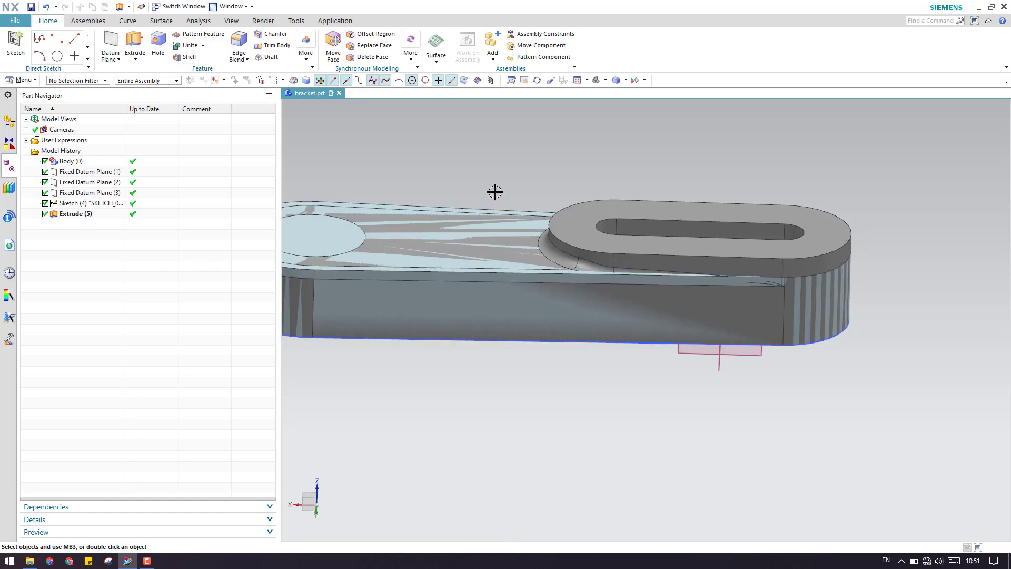
Orbit the bracket to bring its slotted end's underside into view
{"action": "middle_click_drag", "start_coordinate": [495, 192], "coordinate": [492, 107]}
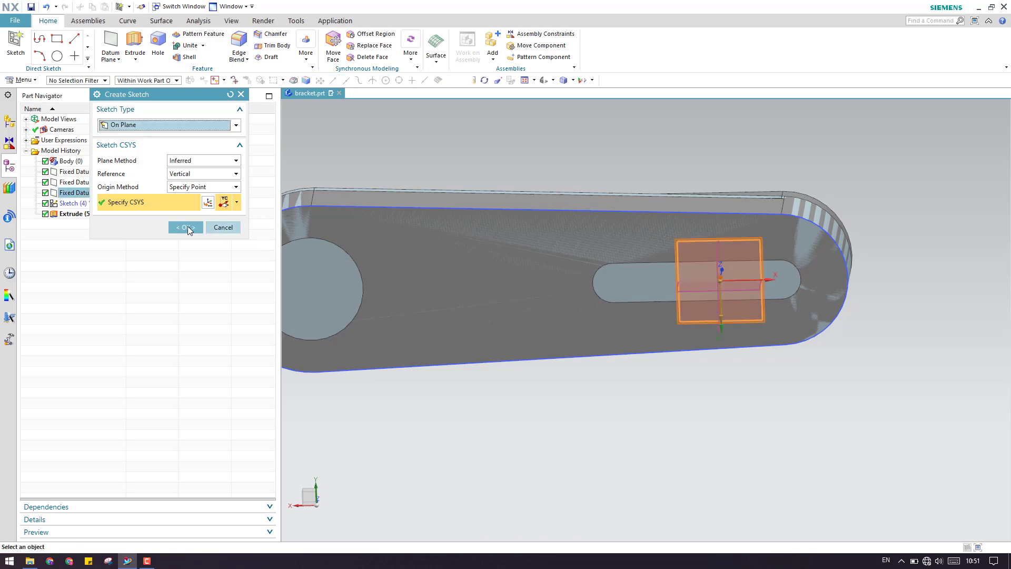
Accept the underside sketch plane and start Project Curve with the Single Curve rule
{"action": "left_click", "coordinate": [189, 227]}
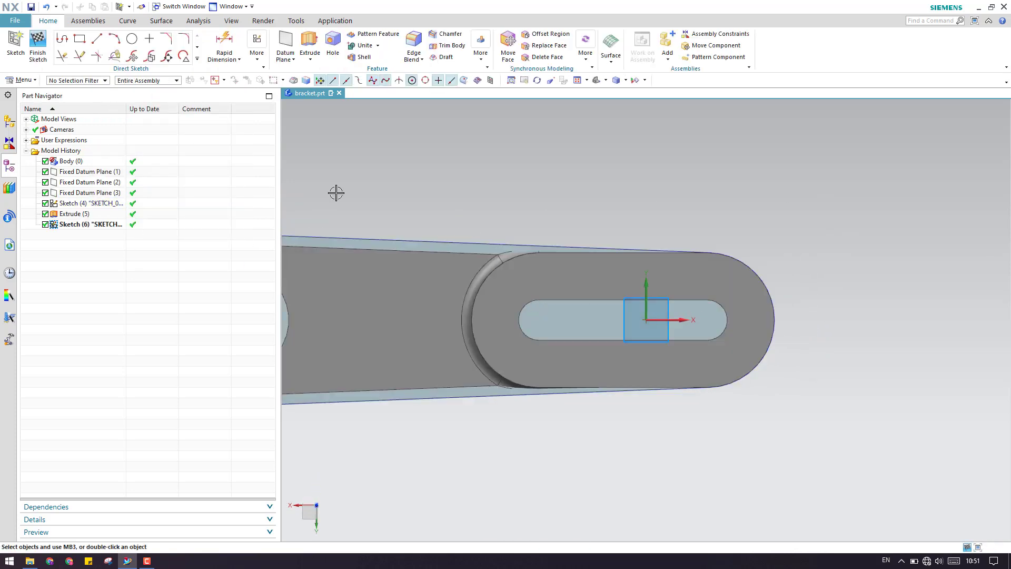
{"action": "scroll", "coordinate": [516, 271], "scroll_direction": "down", "scroll_amount": 2}
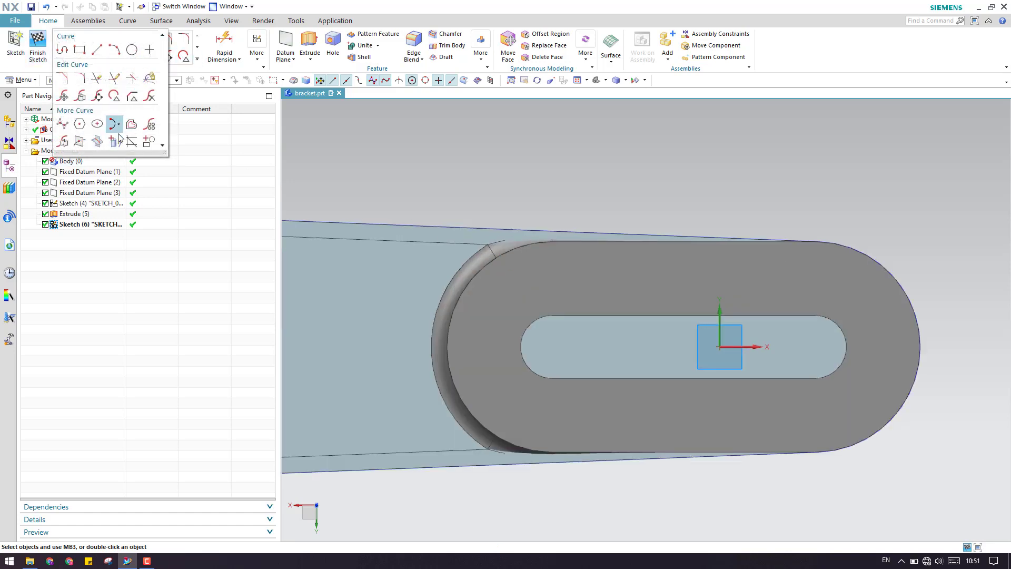
{"action": "left_click", "coordinate": [185, 56]}
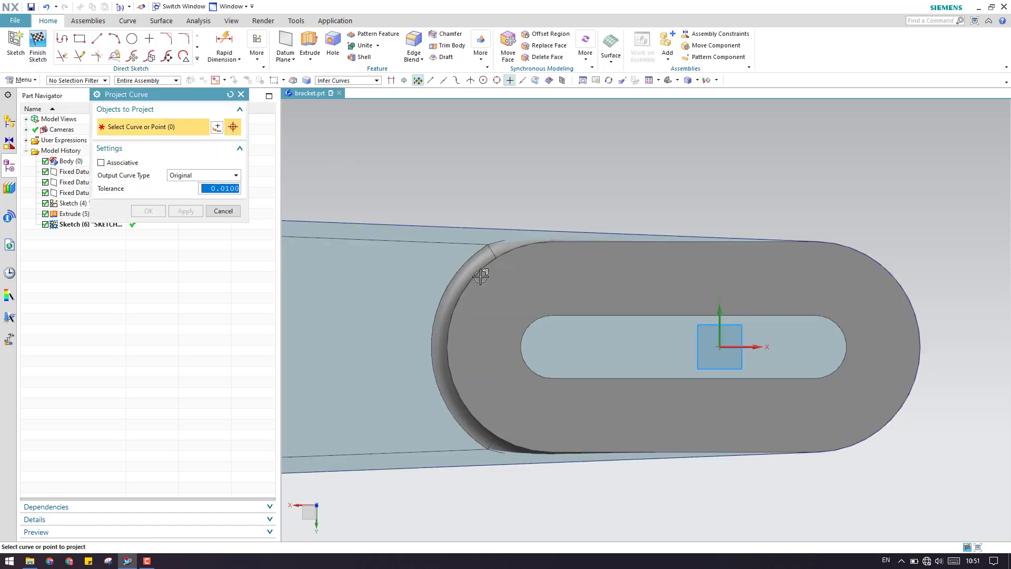
{"action": "scroll", "coordinate": [481, 276], "scroll_direction": "down", "scroll_amount": 3}
{"action": "middle_click_drag", "start_coordinate": [482, 265], "coordinate": [542, 298]}
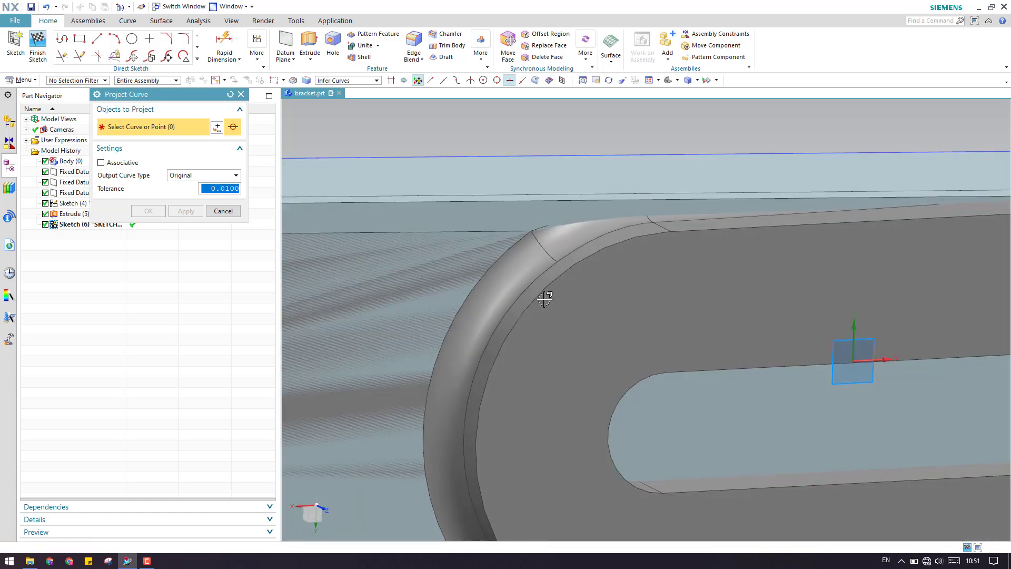
{"action": "scroll", "coordinate": [587, 261], "scroll_direction": "down", "scroll_amount": 3}
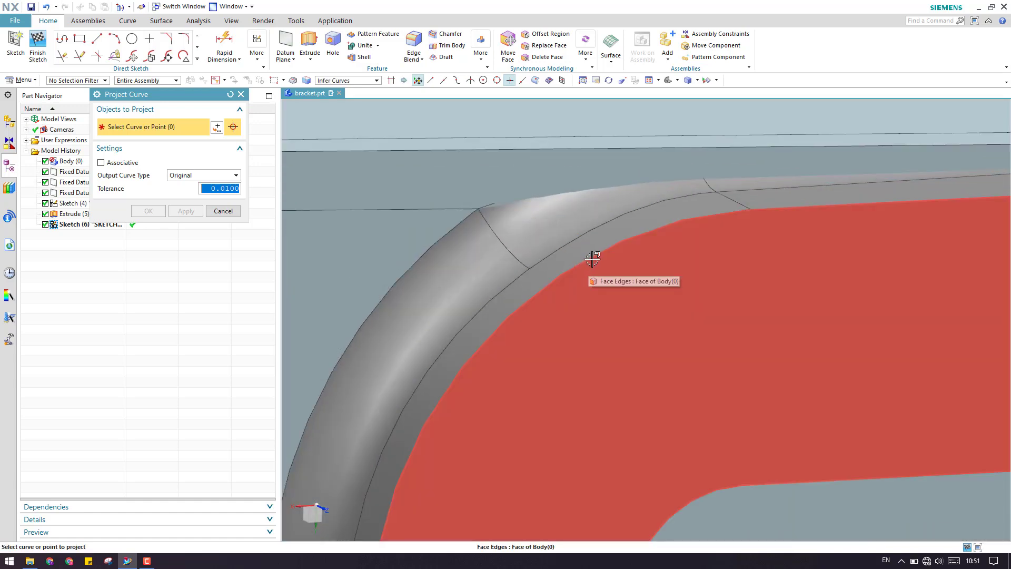
{"action": "left_click", "coordinate": [348, 80]}
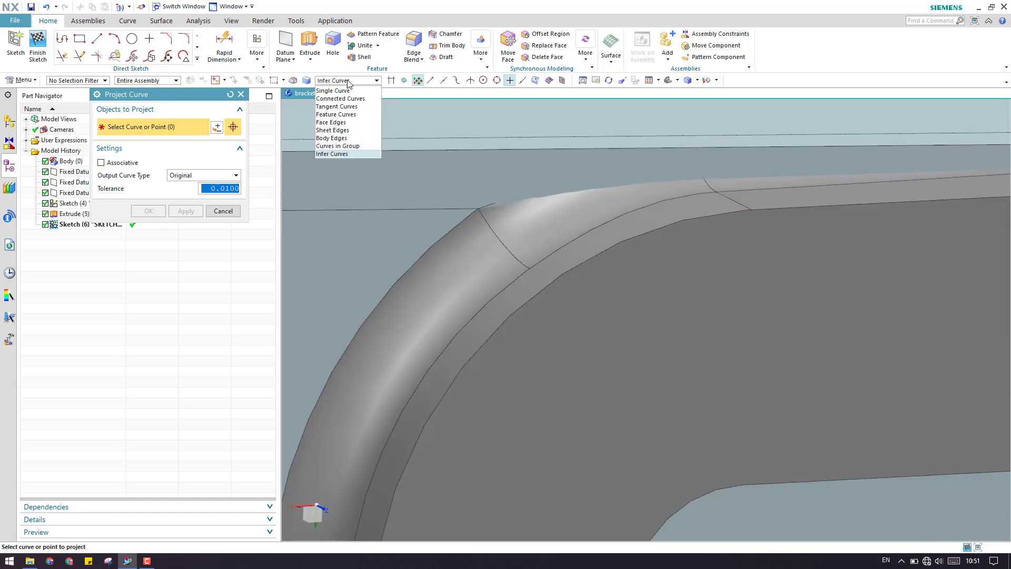
{"action": "left_click", "coordinate": [340, 91]}
Project the boss's four outline edges into the sketch and finish the sketch
{"action": "left_click", "coordinate": [610, 247]}
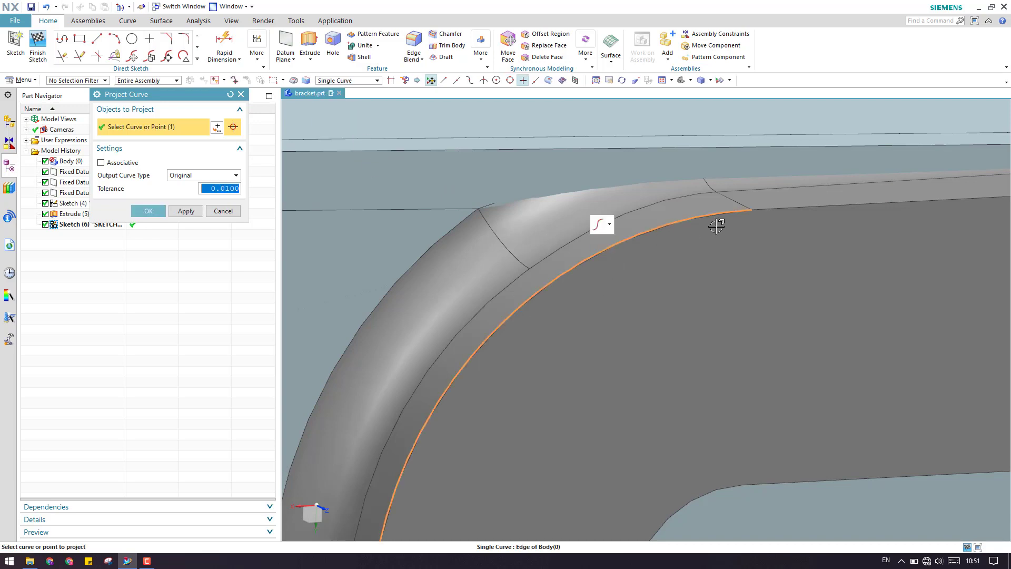
{"action": "middle_click_drag", "start_coordinate": [719, 221], "coordinate": [771, 209]}
{"action": "scroll", "coordinate": [493, 245], "scroll_direction": "down", "scroll_amount": 3}
{"action": "scroll", "coordinate": [680, 210], "scroll_direction": "down", "scroll_amount": 2}
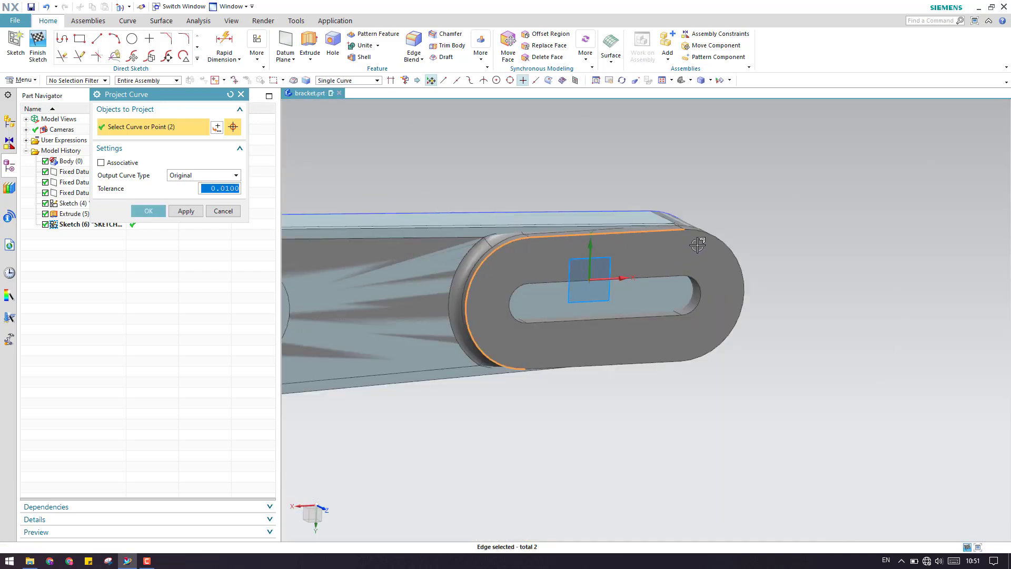
{"action": "scroll", "coordinate": [694, 211], "scroll_direction": "up", "scroll_amount": 4}
{"action": "left_click", "coordinate": [694, 209]}
{"action": "scroll", "coordinate": [445, 402], "scroll_direction": "down", "scroll_amount": 3}
{"action": "middle_click_drag", "start_coordinate": [444, 402], "coordinate": [582, 290]}
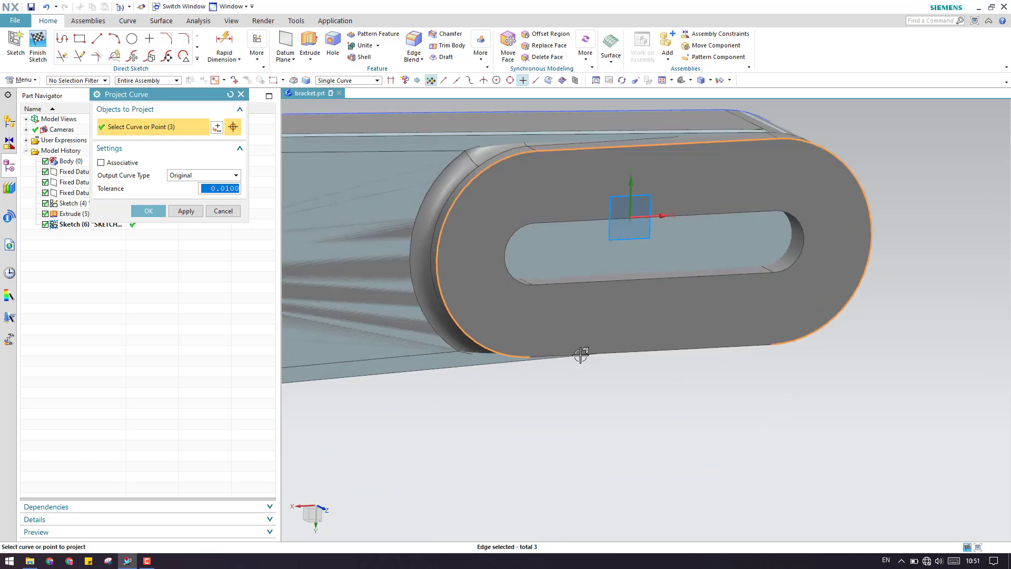
{"action": "scroll", "coordinate": [584, 351], "scroll_direction": "up", "scroll_amount": 4}
{"action": "middle_click_drag", "start_coordinate": [582, 337], "coordinate": [560, 239]}
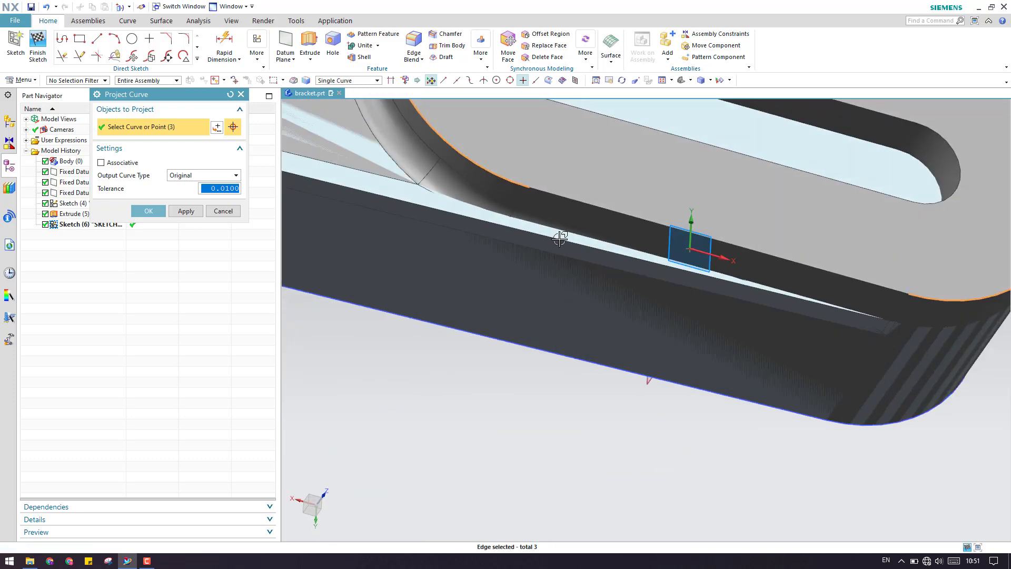
{"action": "left_click", "coordinate": [149, 211]}
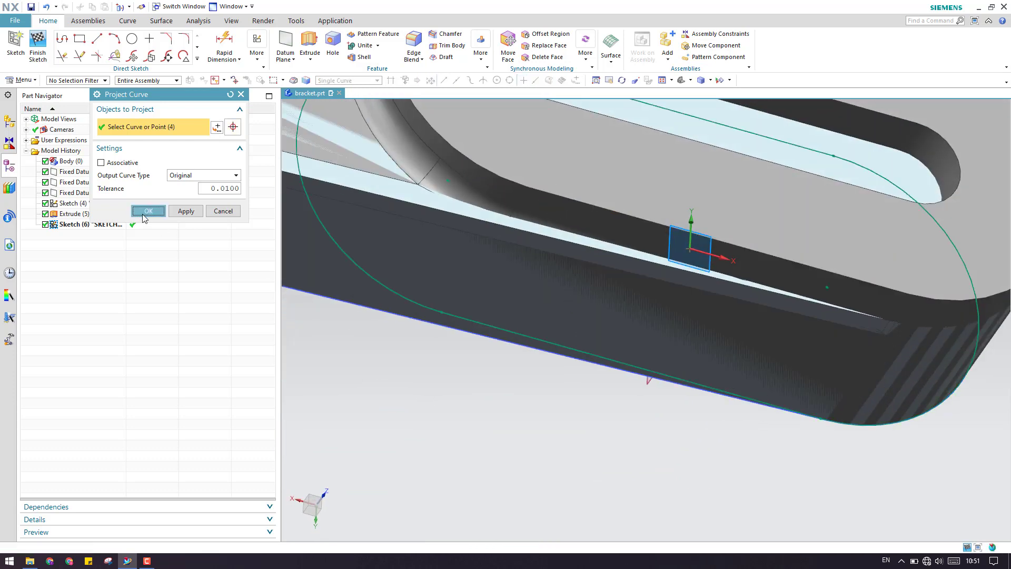
{"action": "scroll", "coordinate": [533, 343], "scroll_direction": "down", "scroll_amount": 2}
{"action": "scroll", "coordinate": [519, 332], "scroll_direction": "up", "scroll_amount": 2}
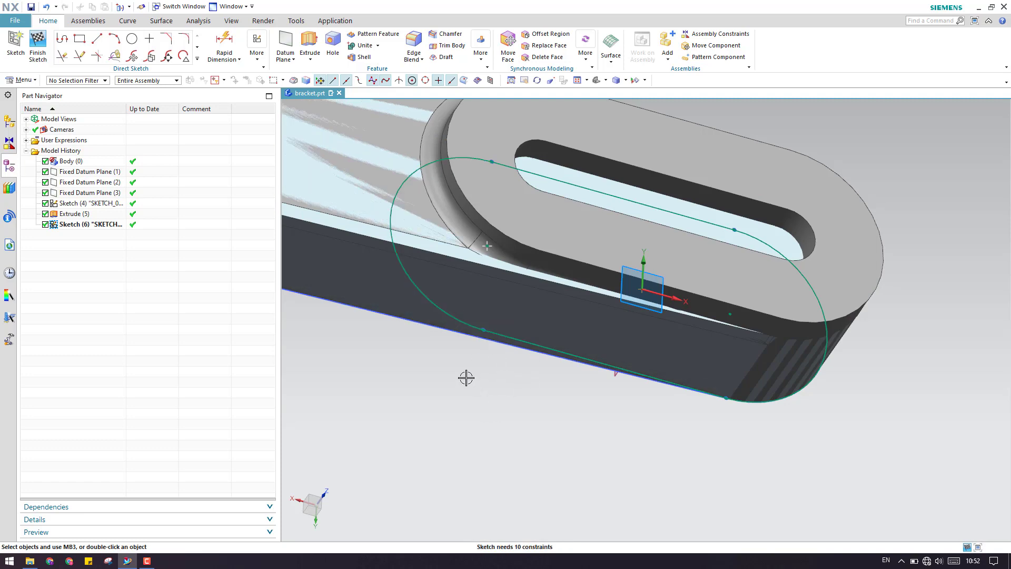
{"action": "left_click", "coordinate": [36, 52]}
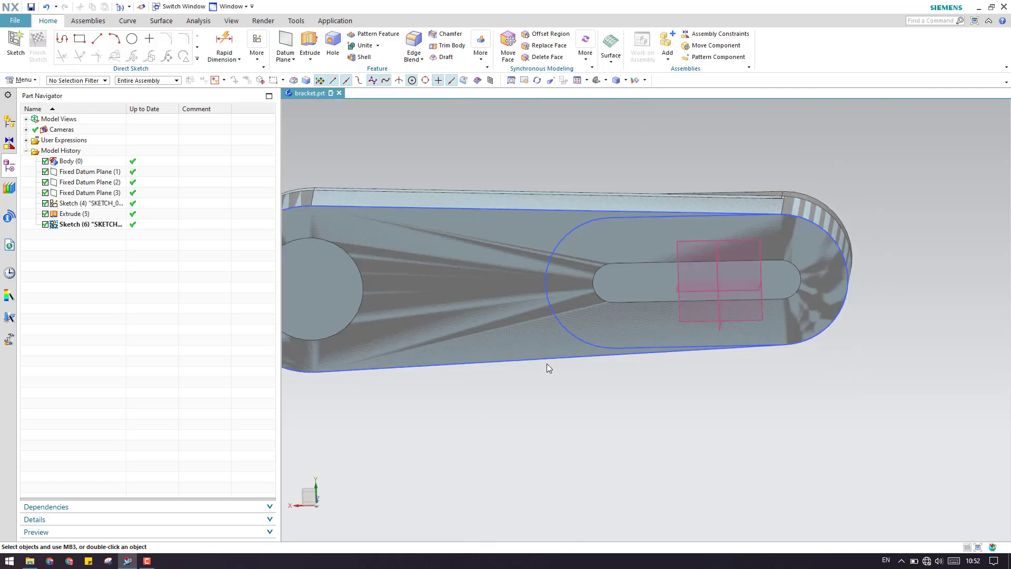
Inspect the slotted end from below and the side, then launch Extrude
{"action": "mouse_move", "coordinate": [547, 363]}
{"action": "middle_mouse_down"}
{"action": "mouse_move", "coordinate": [528, 345]}
{"action": "mouse_move", "coordinate": [537, 420]}
{"action": "mouse_move", "coordinate": [535, 409]}
{"action": "middle_mouse_up"}
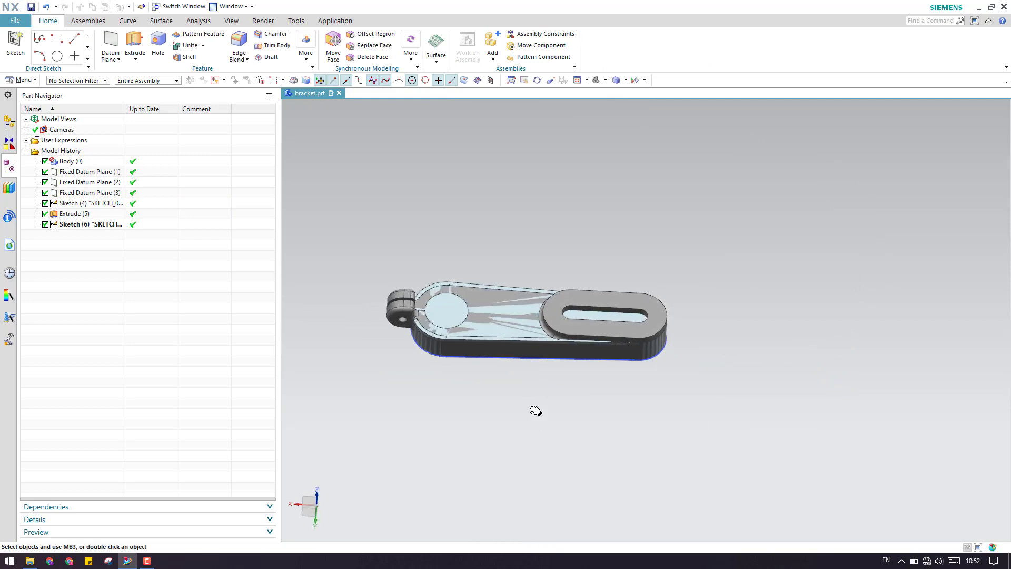
{"action": "scroll", "coordinate": [545, 325], "scroll_direction": "down", "scroll_amount": 5}
{"action": "mouse_move", "coordinate": [545, 325]}
{"action": "middle_mouse_down"}
{"action": "mouse_move", "coordinate": [549, 254]}
{"action": "mouse_move", "coordinate": [526, 263]}
{"action": "mouse_move", "coordinate": [522, 332]}
{"action": "middle_mouse_up"}
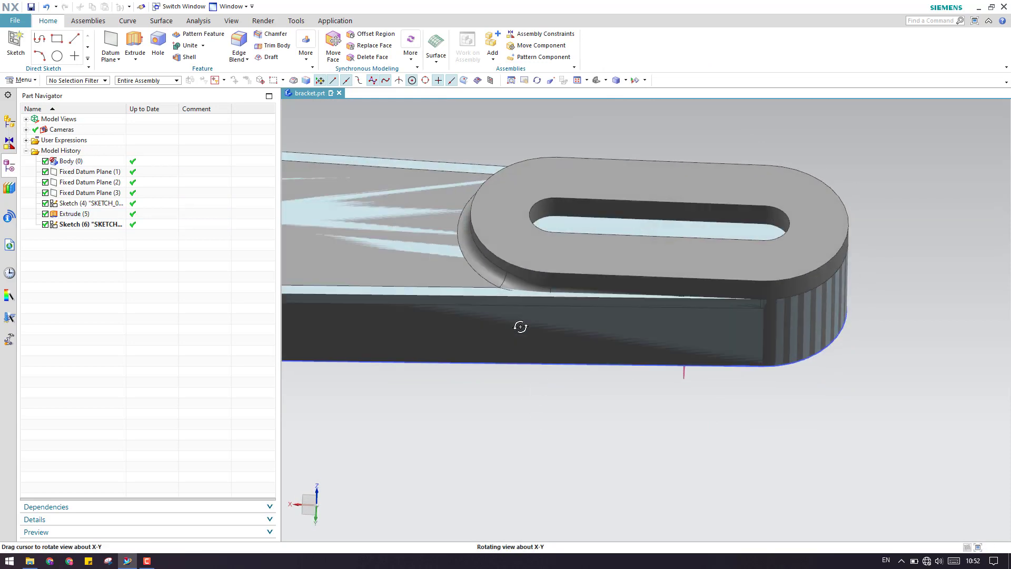
{"action": "left_click", "coordinate": [509, 211]}
{"action": "key", "text": "Escape"}
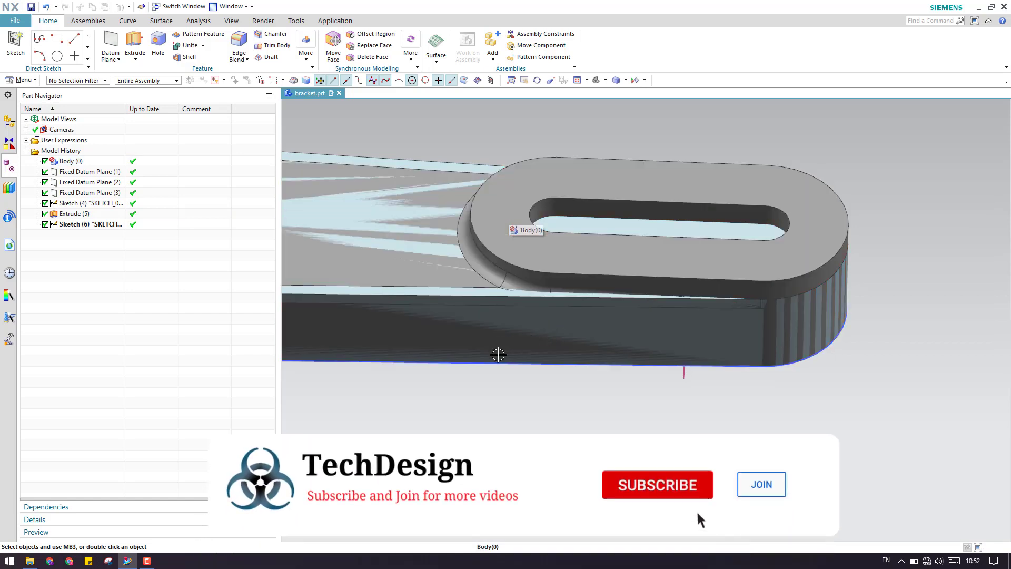
{"action": "middle_click_drag", "start_coordinate": [506, 368], "coordinate": [440, 257]}
{"action": "scroll", "coordinate": [485, 300], "scroll_direction": "down", "scroll_amount": 2}
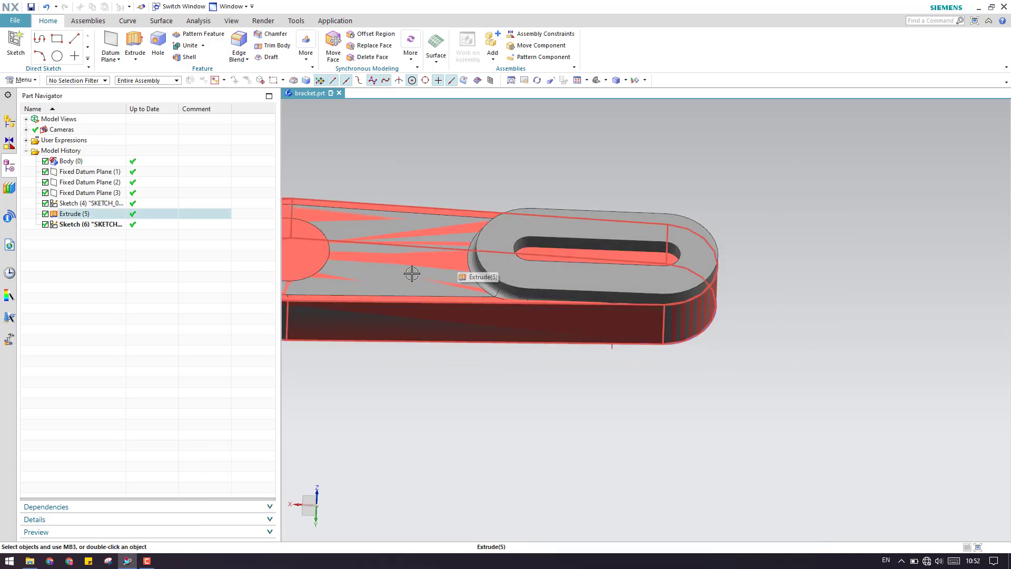
{"action": "left_click", "coordinate": [135, 44]}
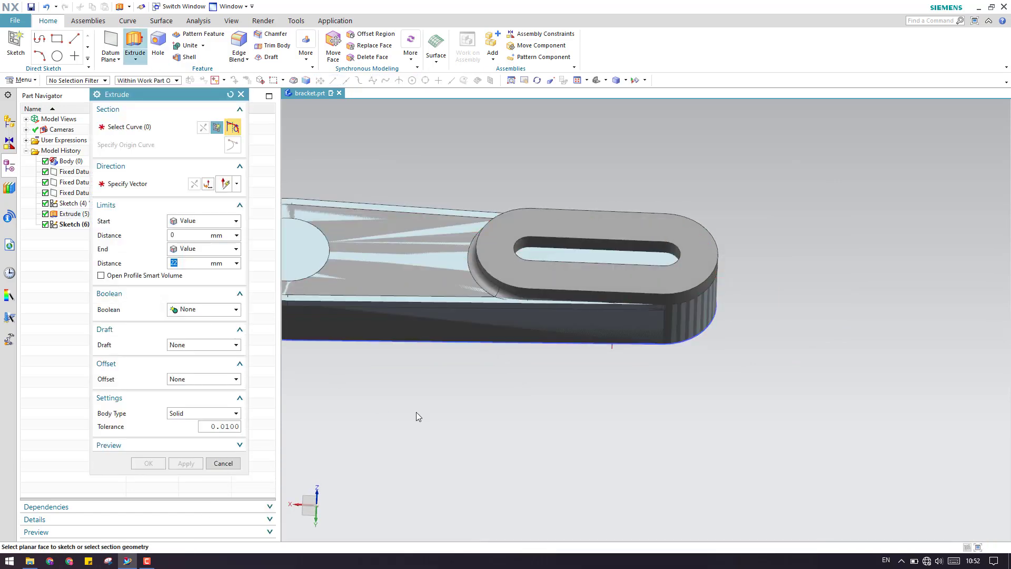
Select the projected obround outline as the extrusion section
{"action": "middle_click_drag", "start_coordinate": [515, 374], "coordinate": [506, 304]}
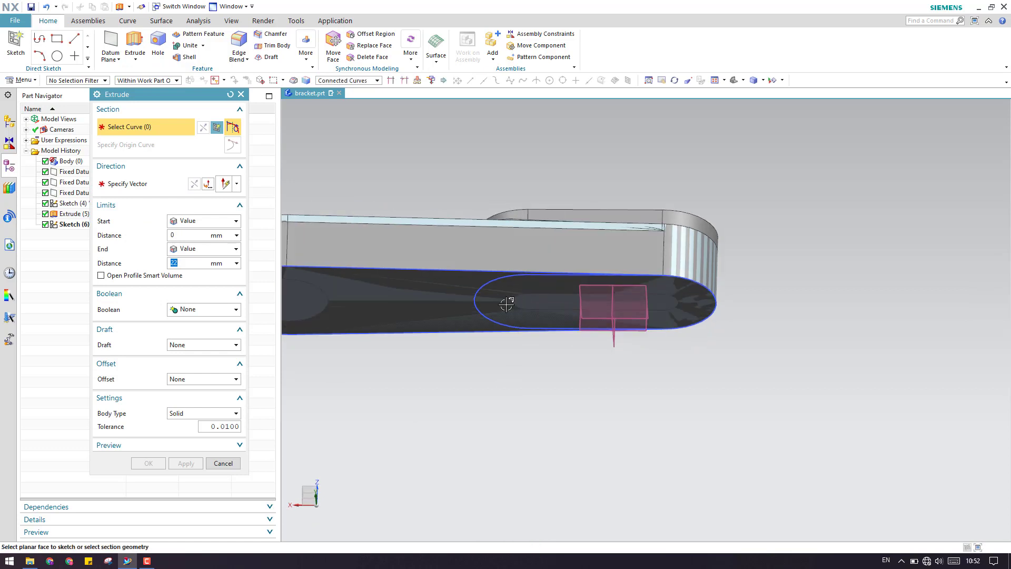
{"action": "left_click", "coordinate": [484, 285]}
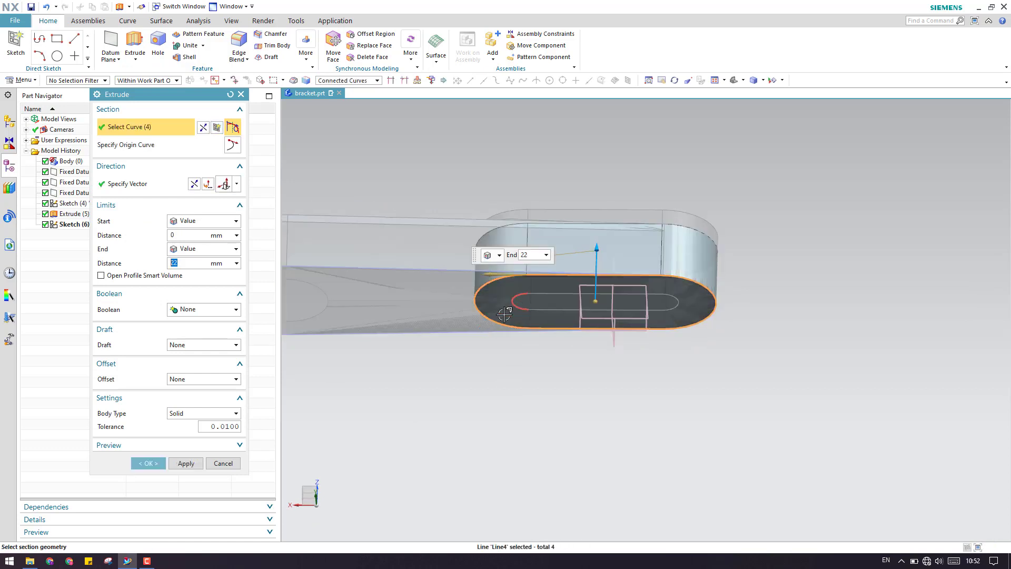
{"action": "middle_click_drag", "start_coordinate": [457, 350], "coordinate": [357, 364]}
{"action": "left_click", "coordinate": [179, 235]}
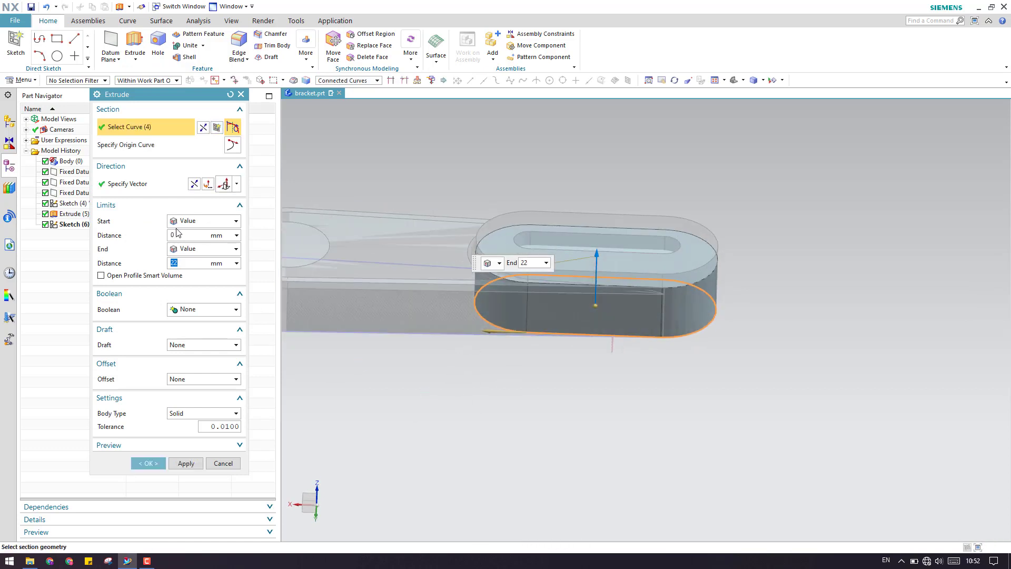
{"action": "left_click", "coordinate": [188, 263]}
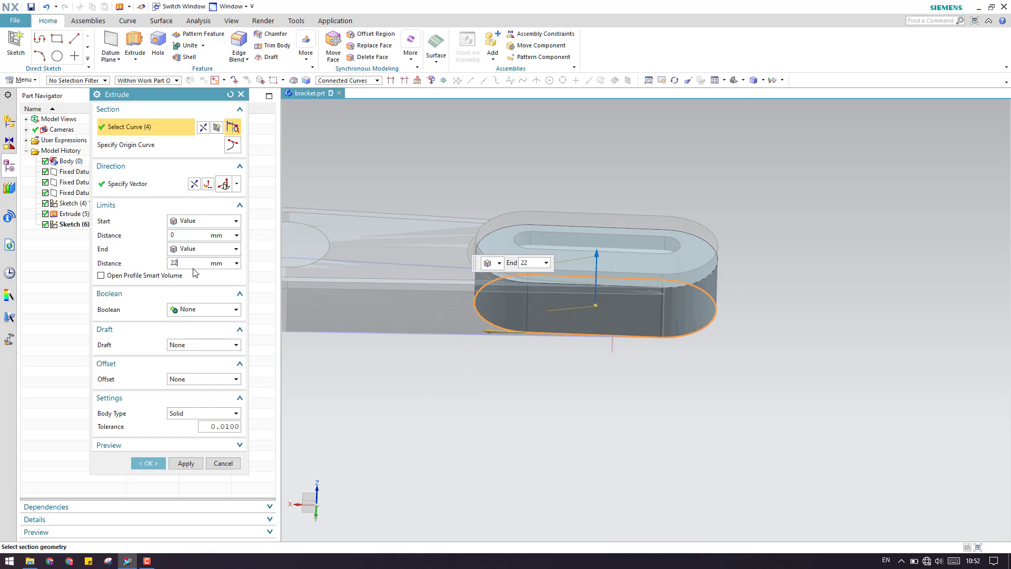
Measure a 28 mm vertical end distance to the boss top face and create Extrude (7)
{"action": "left_click", "coordinate": [237, 264]}
{"action": "left_click", "coordinate": [269, 278]}
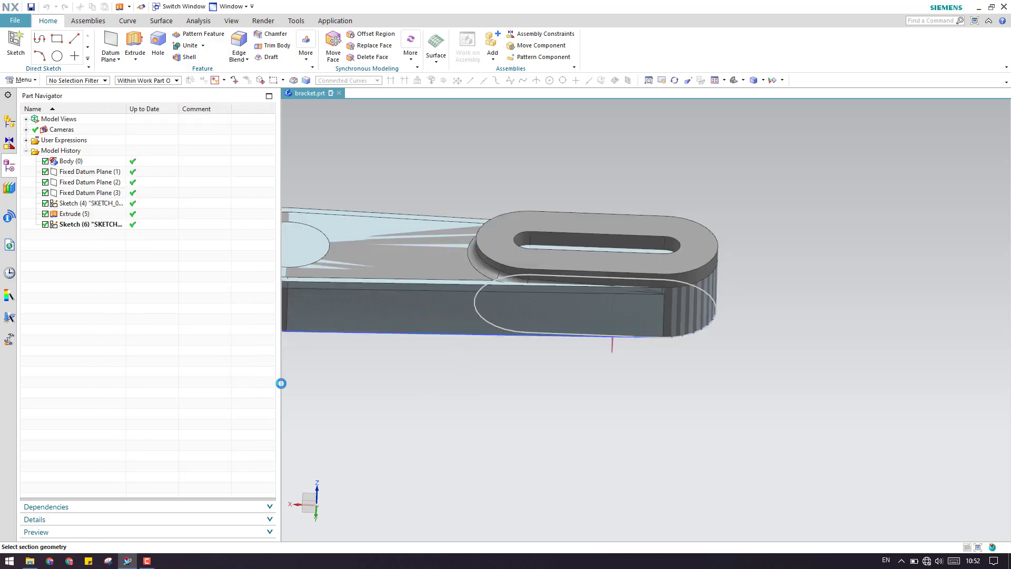
{"action": "left_click", "coordinate": [648, 300]}
{"action": "middle_click_drag", "start_coordinate": [557, 376], "coordinate": [557, 414]}
{"action": "left_click", "coordinate": [591, 287]}
{"action": "scroll", "coordinate": [563, 322], "scroll_direction": "down", "scroll_amount": 3}
{"action": "scroll", "coordinate": [540, 302], "scroll_direction": "up", "scroll_amount": 4}
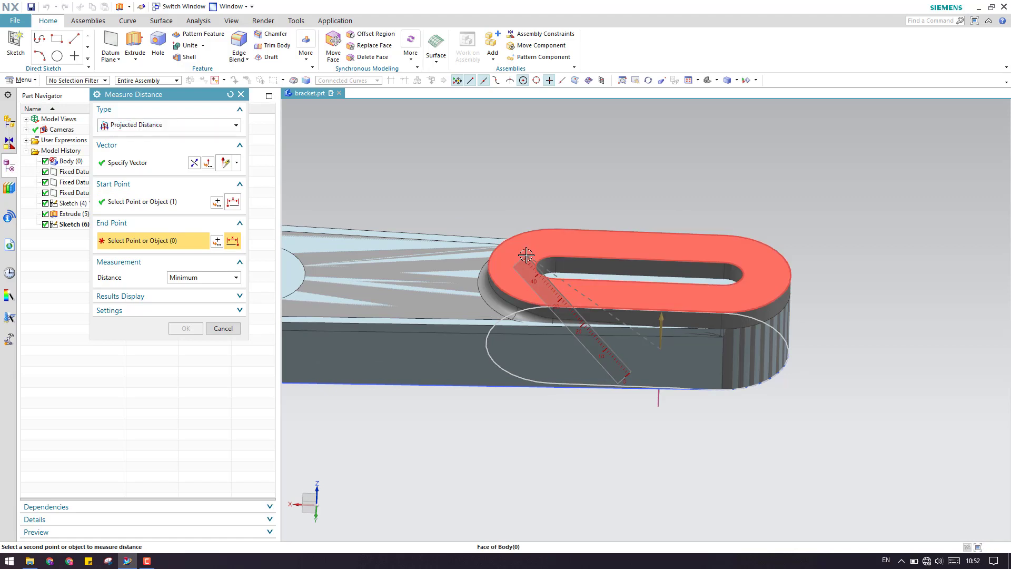
{"action": "left_click", "coordinate": [527, 255]}
{"action": "left_click", "coordinate": [202, 330]}
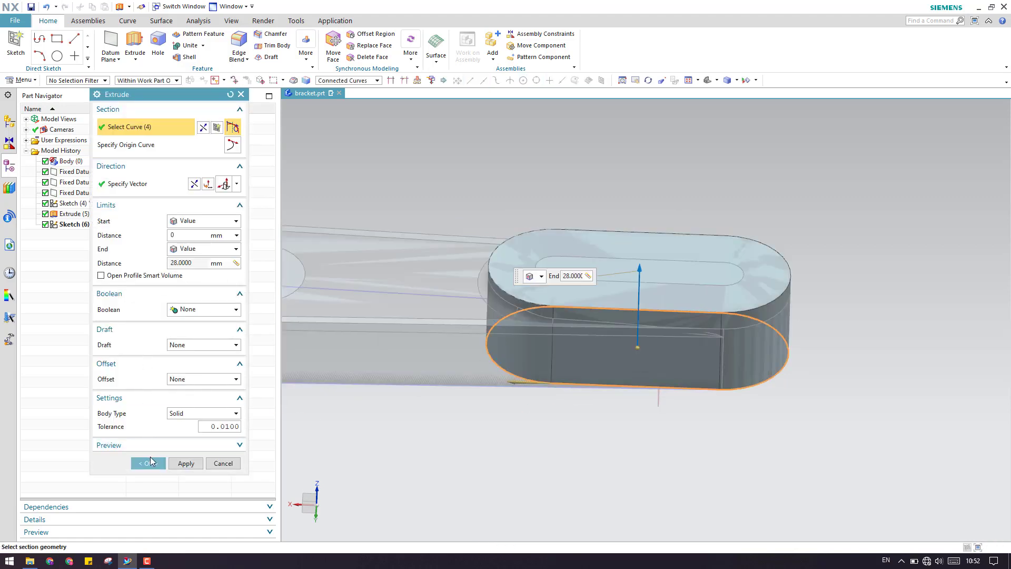
{"action": "left_click", "coordinate": [150, 463]}
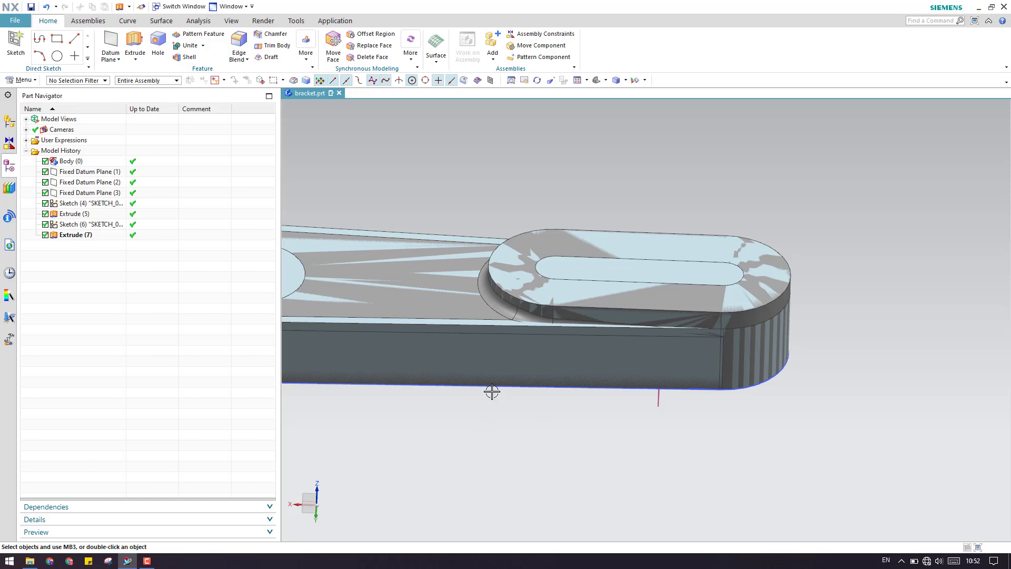
{"action": "left_click", "coordinate": [114, 238]}
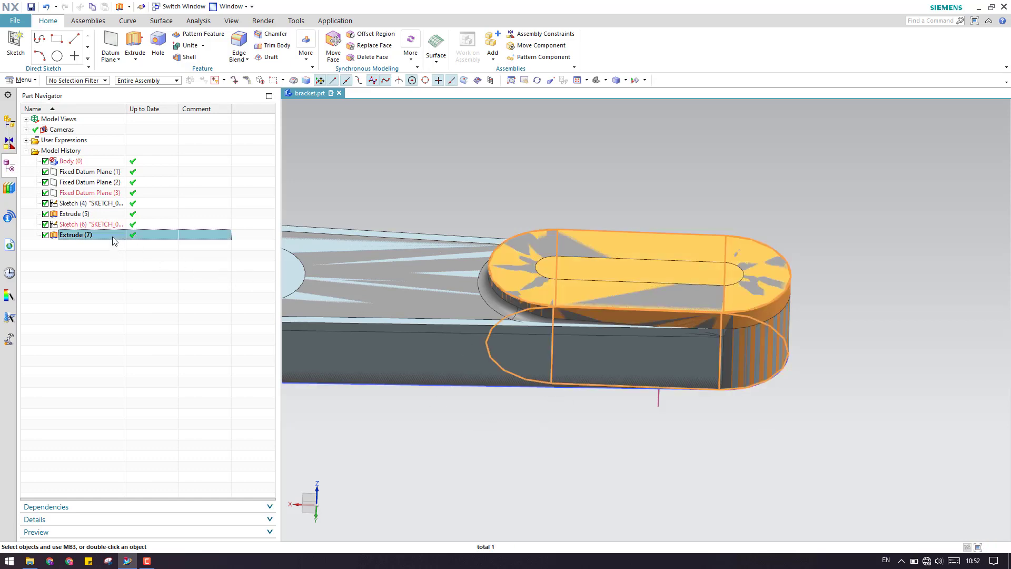
Delete Extrude (7) and start a new extrusion from Sketch (6)'s curves
{"action": "right_click", "coordinate": [113, 238]}
{"action": "left_click", "coordinate": [205, 226]}
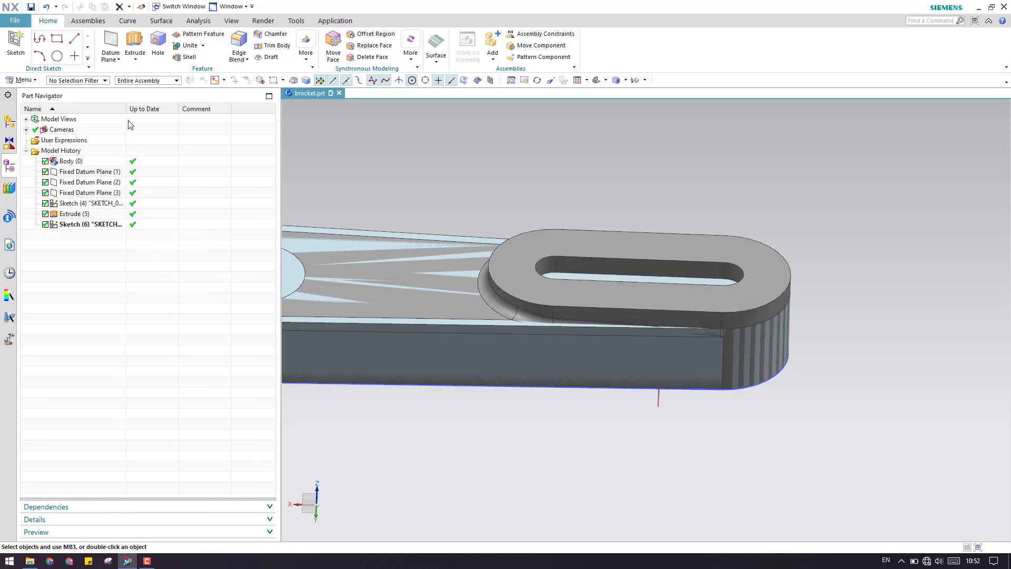
{"action": "left_click", "coordinate": [136, 43]}
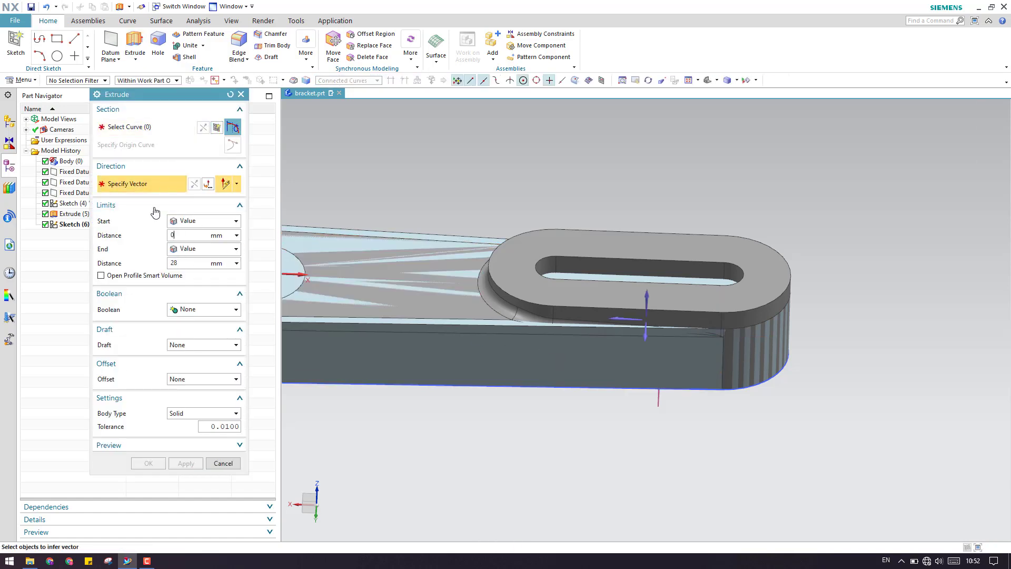
{"action": "left_click", "coordinate": [72, 226]}
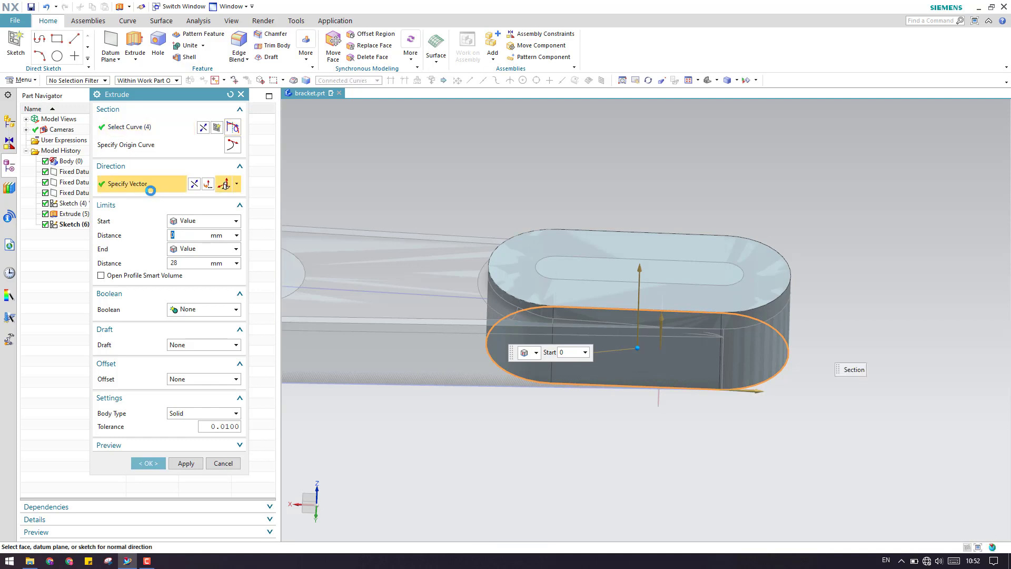
Measure a 22 mm Z-direction start distance to the arm's top face, set end 28, and extrude
{"action": "middle_click_drag", "start_coordinate": [487, 384], "coordinate": [491, 417]}
{"action": "left_click", "coordinate": [236, 235]}
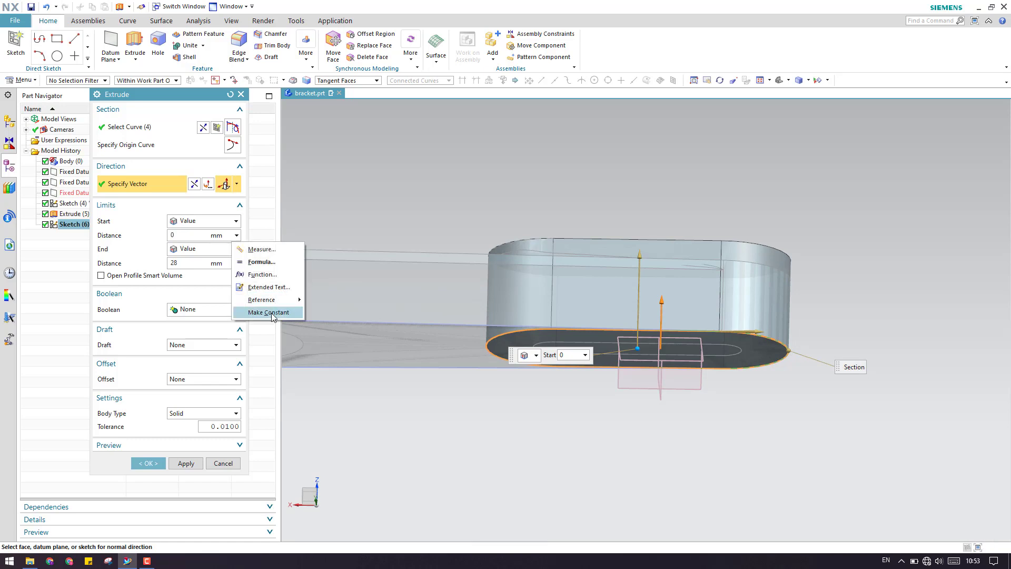
{"action": "left_click", "coordinate": [261, 249]}
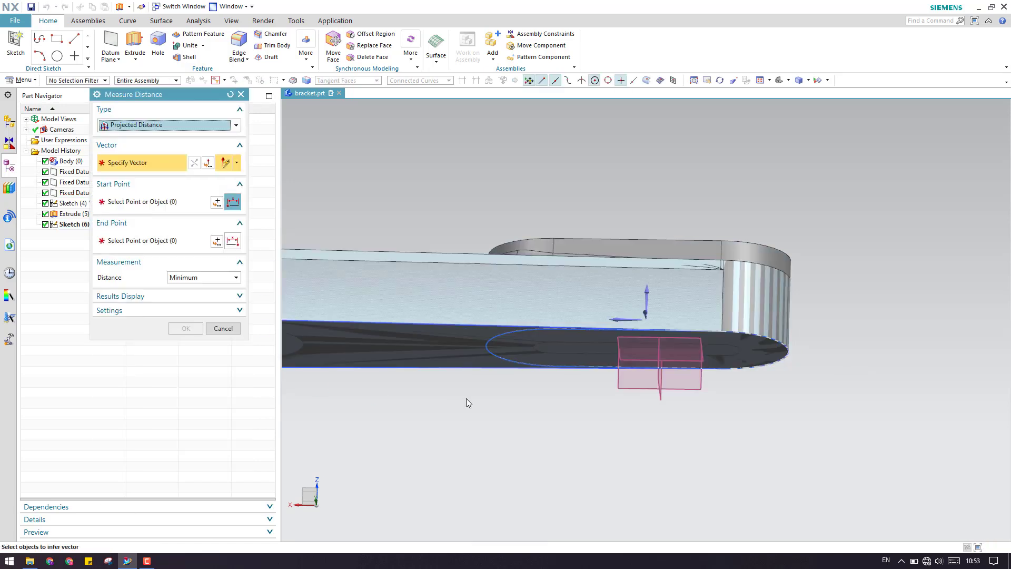
{"action": "left_click", "coordinate": [642, 290]}
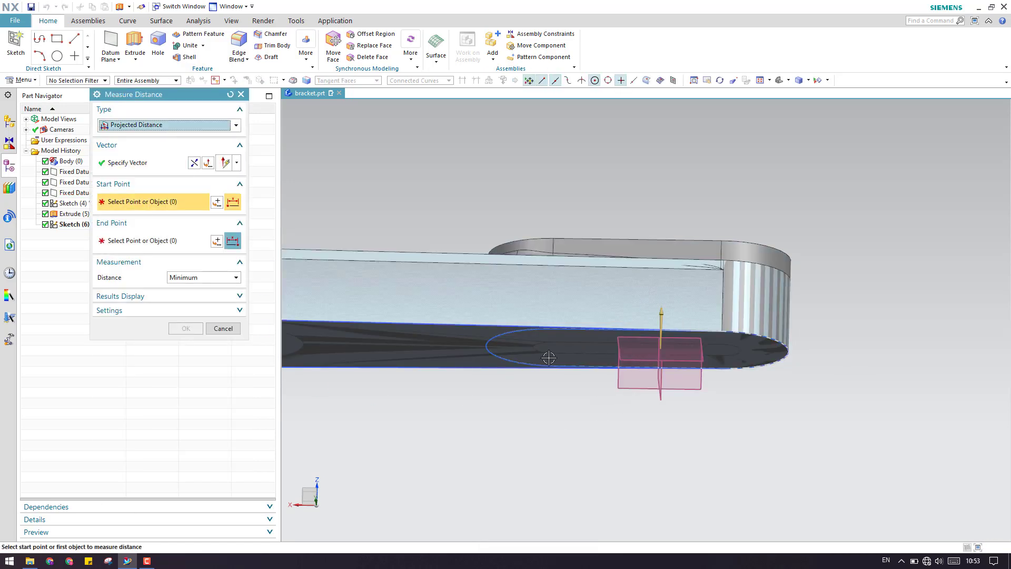
{"action": "left_click", "coordinate": [495, 348]}
{"action": "scroll", "coordinate": [504, 387], "scroll_direction": "down", "scroll_amount": 2}
{"action": "middle_click_drag", "start_coordinate": [503, 391], "coordinate": [506, 462]}
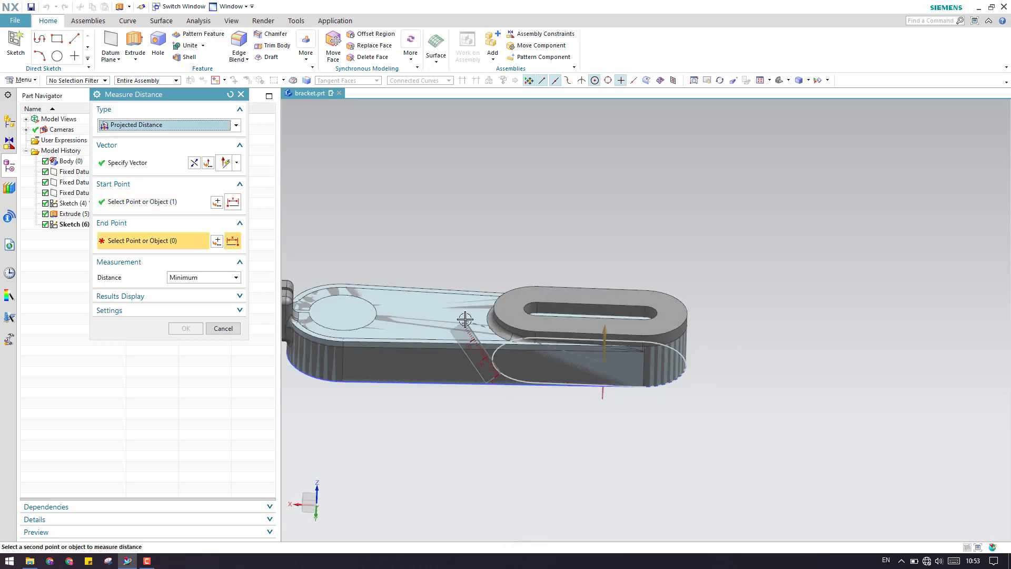
{"action": "scroll", "coordinate": [464, 325], "scroll_direction": "up", "scroll_amount": 3}
{"action": "left_click", "coordinate": [463, 326]}
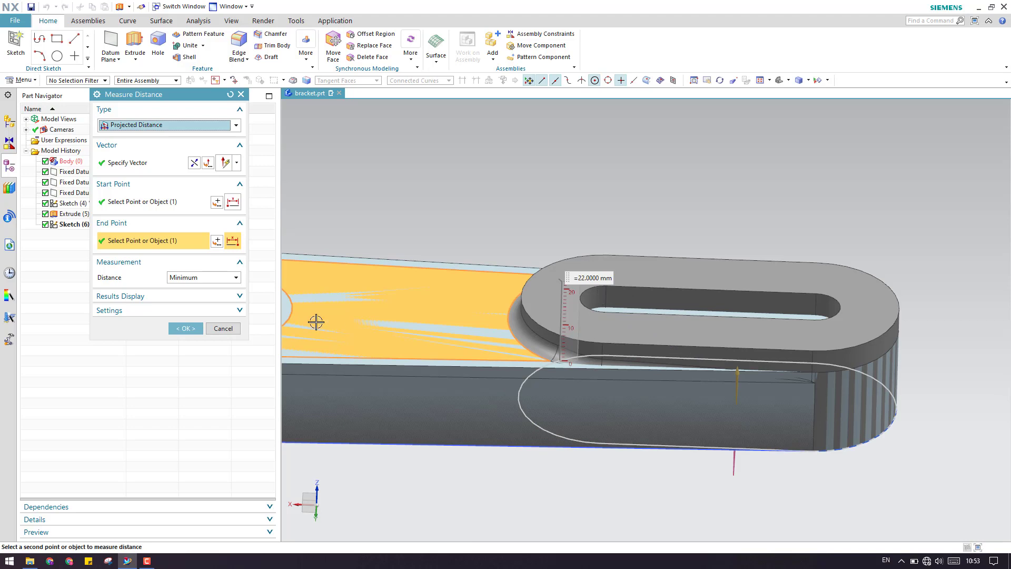
{"action": "left_click", "coordinate": [186, 329]}
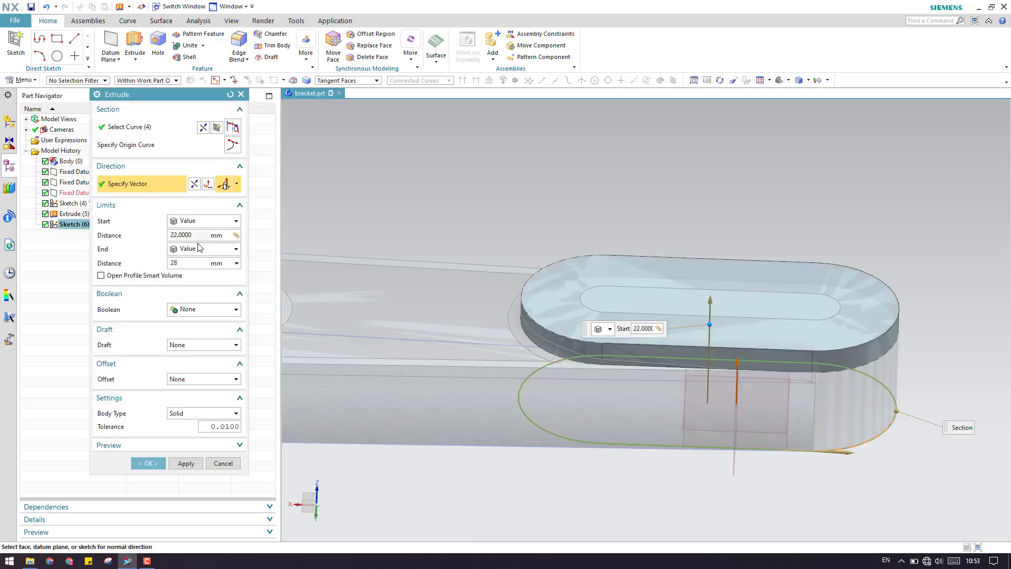
{"action": "scroll", "coordinate": [515, 334], "scroll_direction": "up", "scroll_amount": 3}
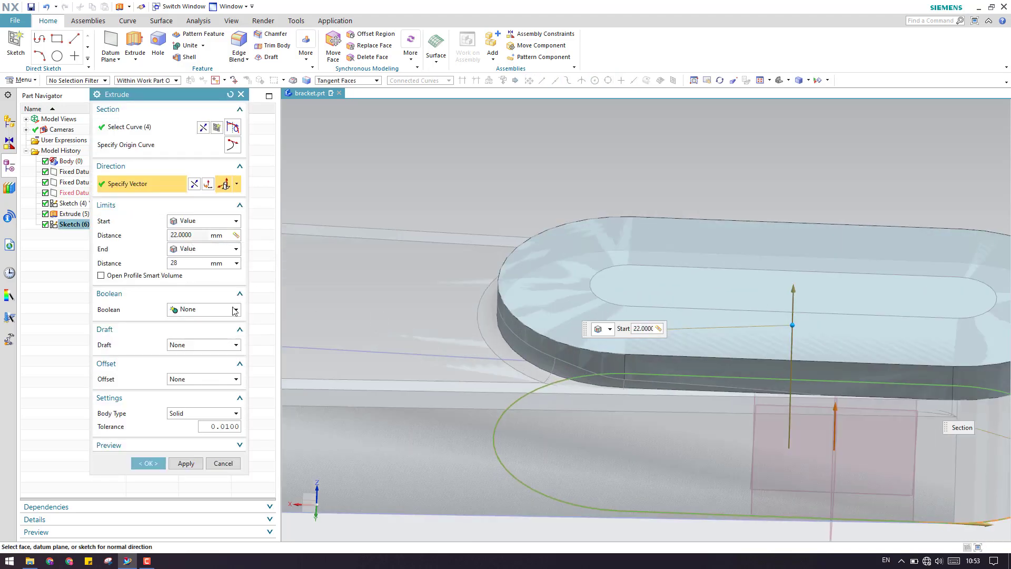
{"action": "left_click", "coordinate": [185, 263]}
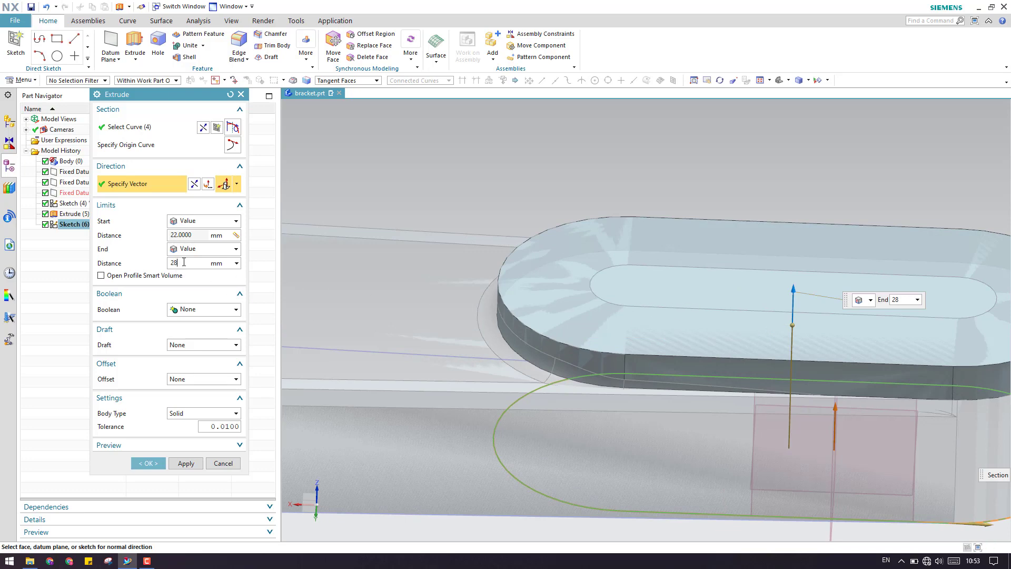
{"action": "left_click", "coordinate": [150, 464]}
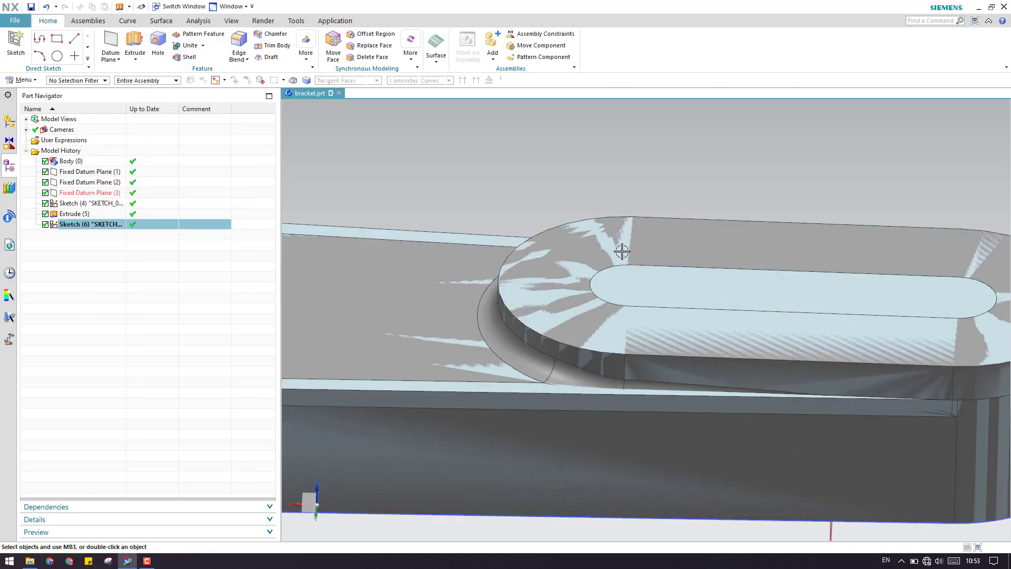
Unite Extrude (8) as target with the arm body as tool
{"action": "scroll", "coordinate": [621, 252], "scroll_direction": "down", "scroll_amount": 3}
{"action": "scroll", "coordinate": [568, 282], "scroll_direction": "up", "scroll_amount": 3}
{"action": "middle_click_drag", "start_coordinate": [569, 295], "coordinate": [588, 255]}
{"action": "scroll", "coordinate": [588, 256], "scroll_direction": "down", "scroll_amount": 3}
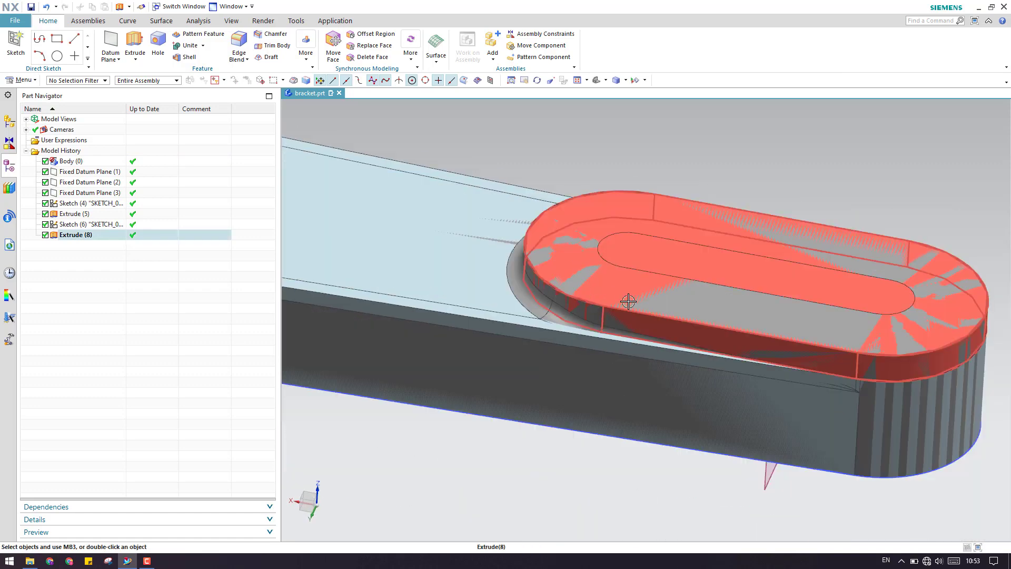
{"action": "scroll", "coordinate": [599, 350], "scroll_direction": "up", "scroll_amount": 2}
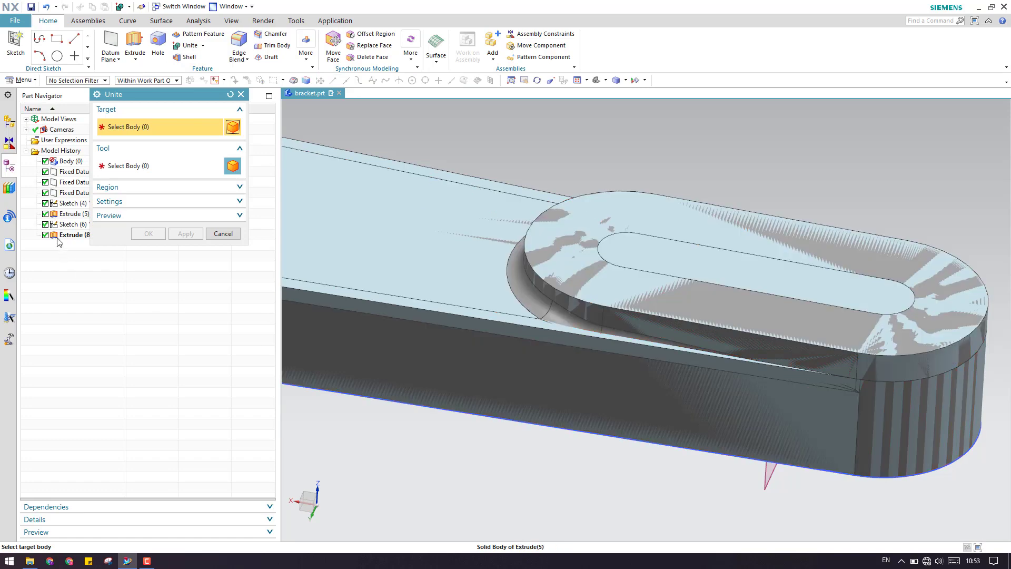
{"action": "left_click", "coordinate": [63, 235]}
{"action": "left_click", "coordinate": [68, 216]}
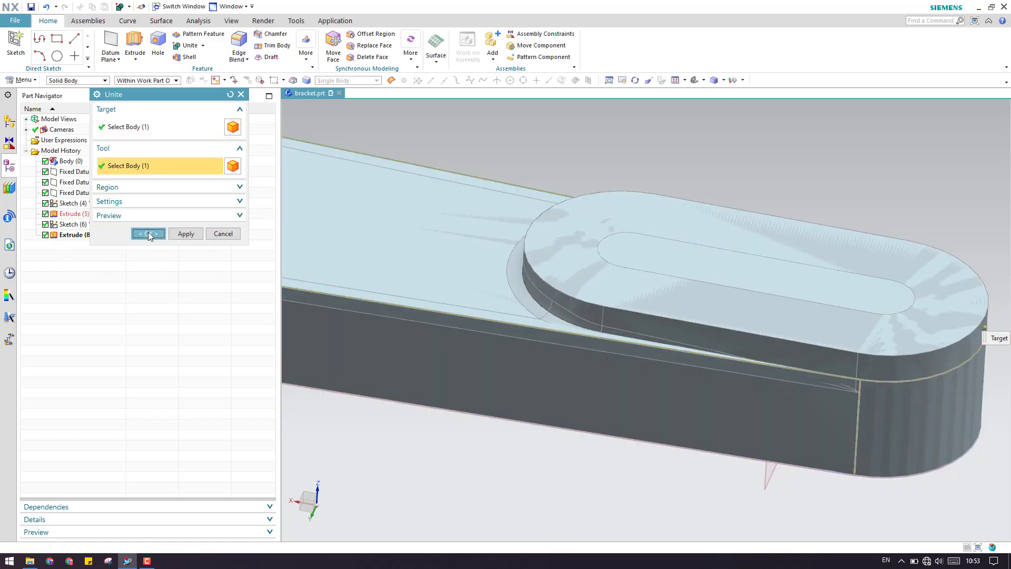
{"action": "left_click", "coordinate": [149, 234]}
{"action": "scroll", "coordinate": [740, 298], "scroll_direction": "down", "scroll_amount": 3}
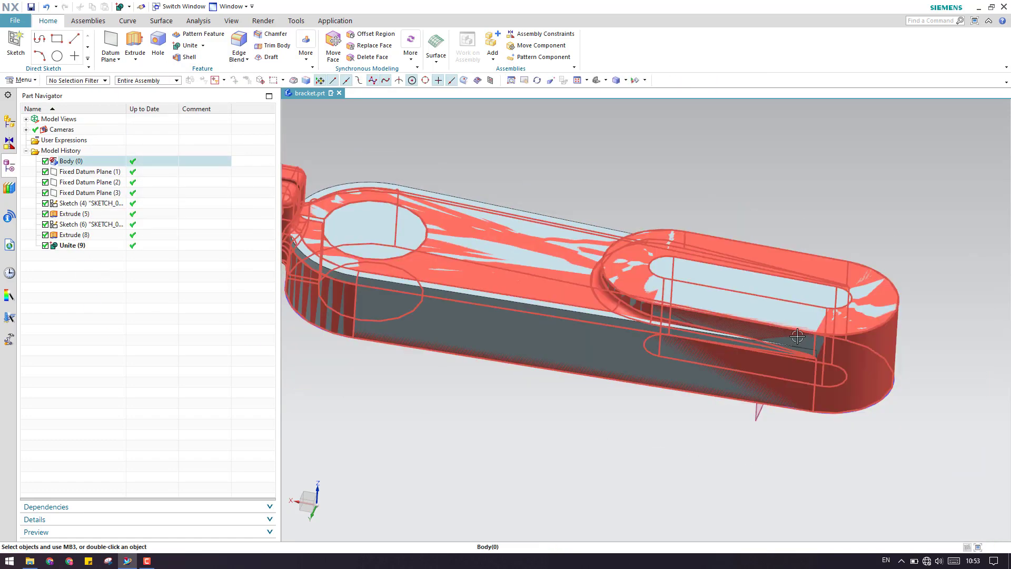
{"action": "scroll", "coordinate": [684, 384], "scroll_direction": "down", "scroll_amount": 3}
{"action": "scroll", "coordinate": [490, 332], "scroll_direction": "up", "scroll_amount": 4}
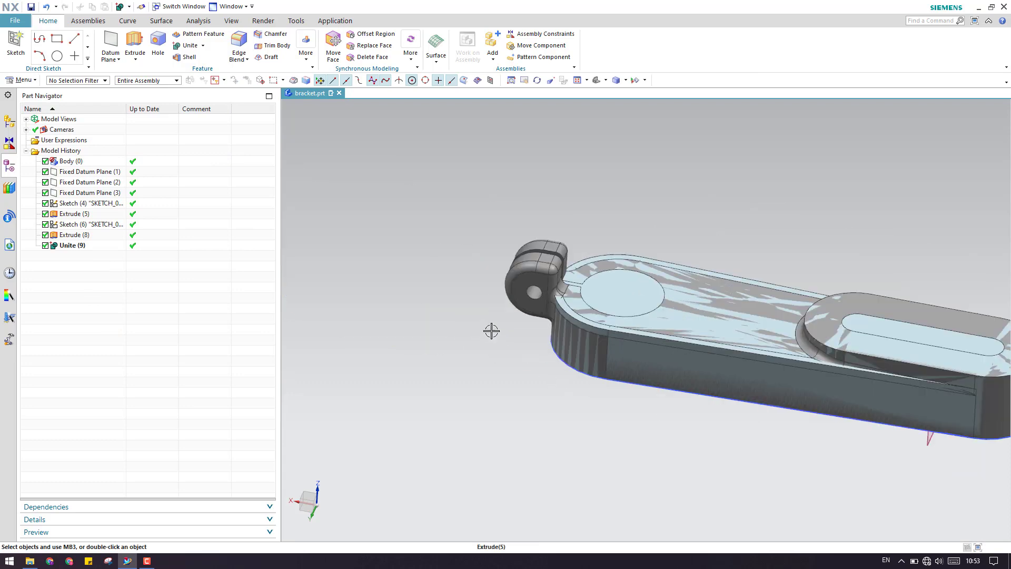
{"action": "scroll", "coordinate": [452, 362], "scroll_direction": "down", "scroll_amount": 2}
{"action": "scroll", "coordinate": [452, 363], "scroll_direction": "down", "scroll_amount": 1}
{"action": "scroll", "coordinate": [448, 348], "scroll_direction": "up", "scroll_amount": 3}
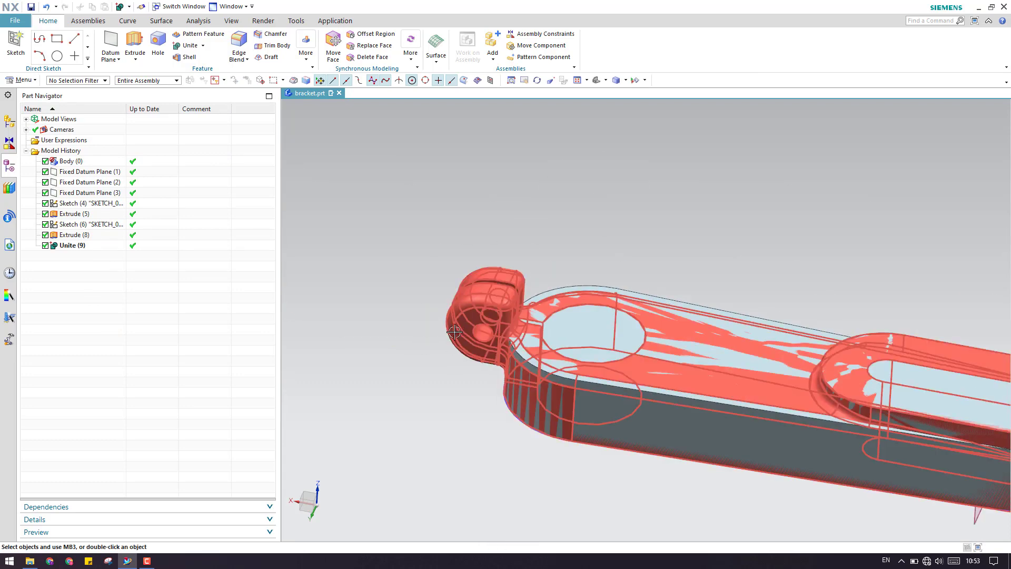
{"action": "scroll", "coordinate": [435, 332], "scroll_direction": "down", "scroll_amount": 4}
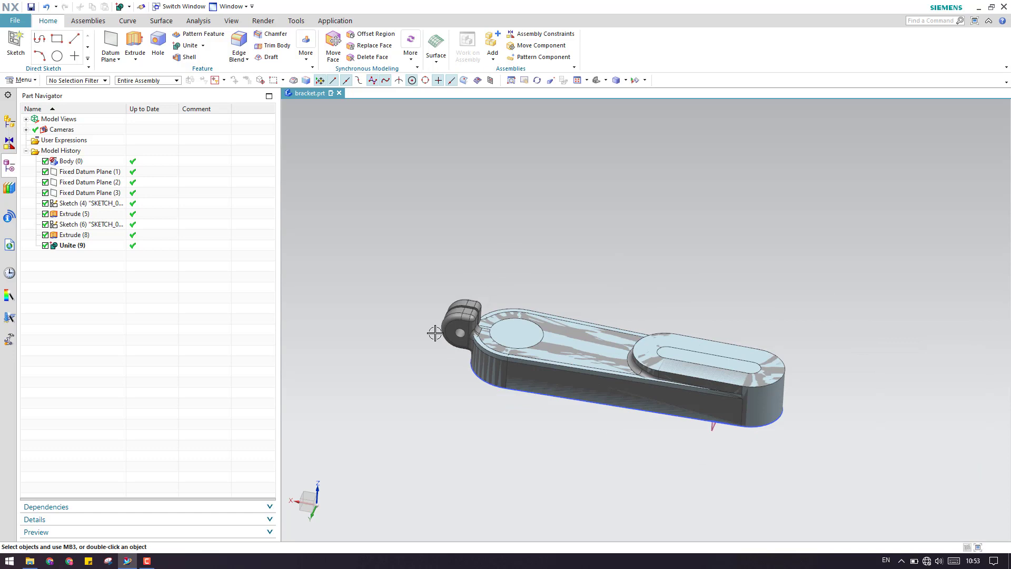
{"action": "scroll", "coordinate": [435, 333], "scroll_direction": "up", "scroll_amount": 2}
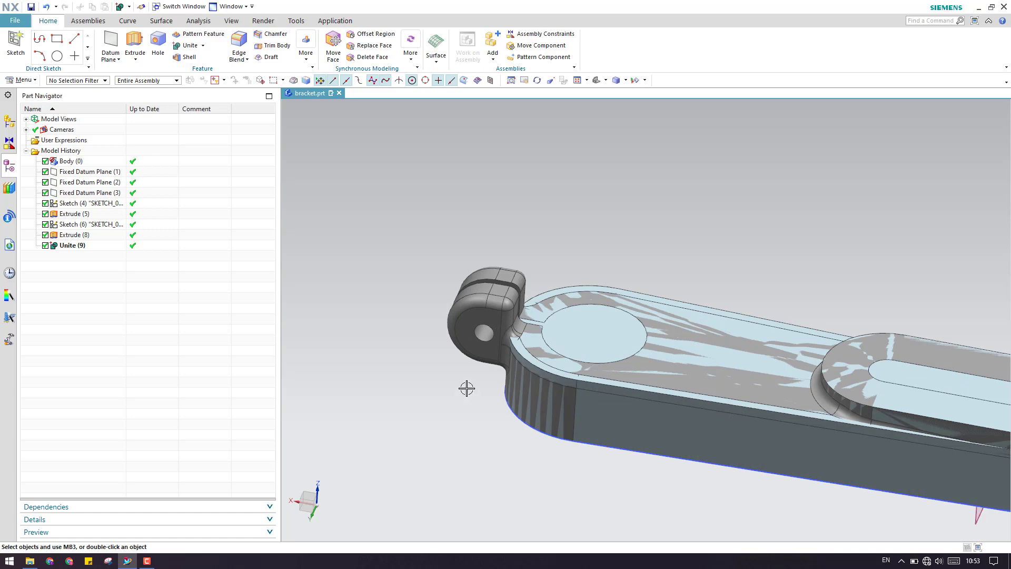
{"action": "scroll", "coordinate": [376, 150], "scroll_direction": "down", "scroll_amount": 3}
{"action": "scroll", "coordinate": [403, 253], "scroll_direction": "up", "scroll_amount": 4}
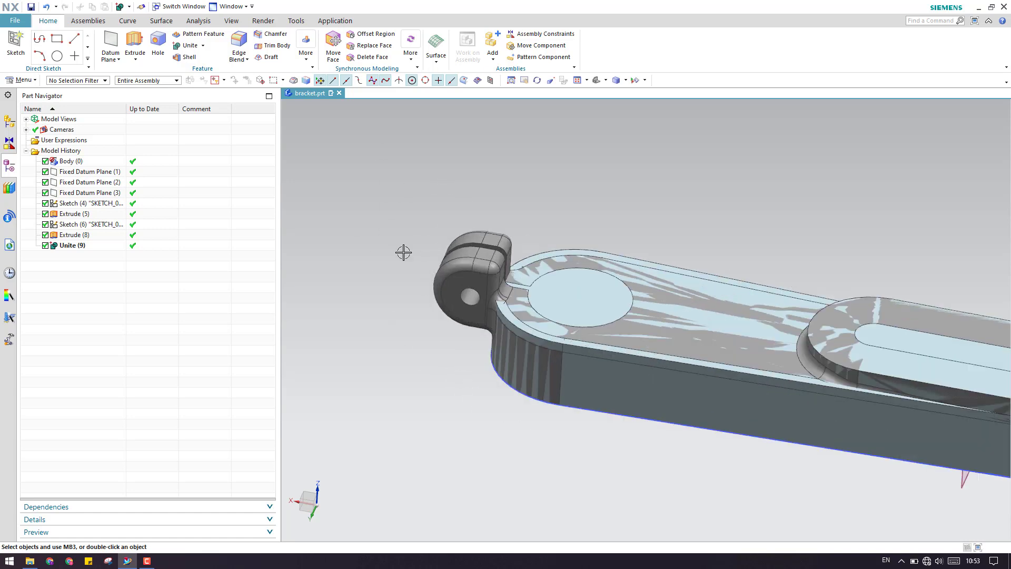
{"action": "scroll", "coordinate": [401, 247], "scroll_direction": "down", "scroll_amount": 2}
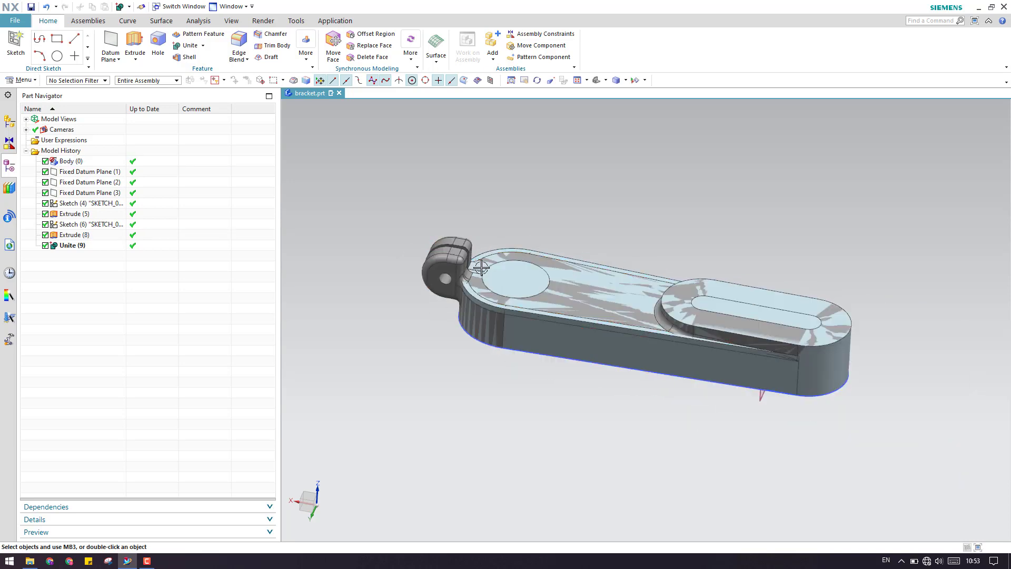
{"action": "scroll", "coordinate": [404, 311], "scroll_direction": "up", "scroll_amount": 2}
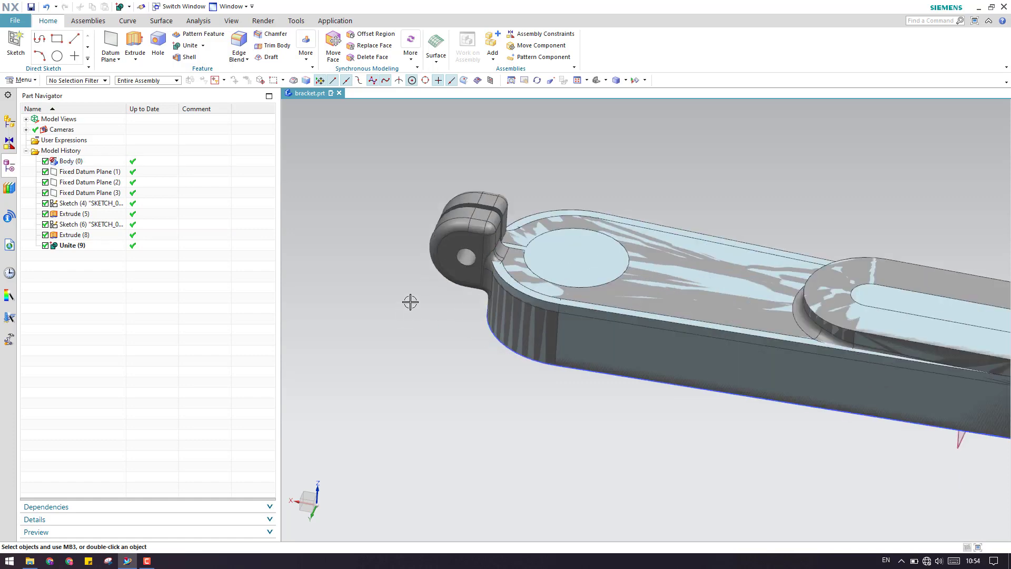
{"action": "scroll", "coordinate": [410, 302], "scroll_direction": "down", "scroll_amount": 3}
{"action": "scroll", "coordinate": [411, 287], "scroll_direction": "up", "scroll_amount": 3}
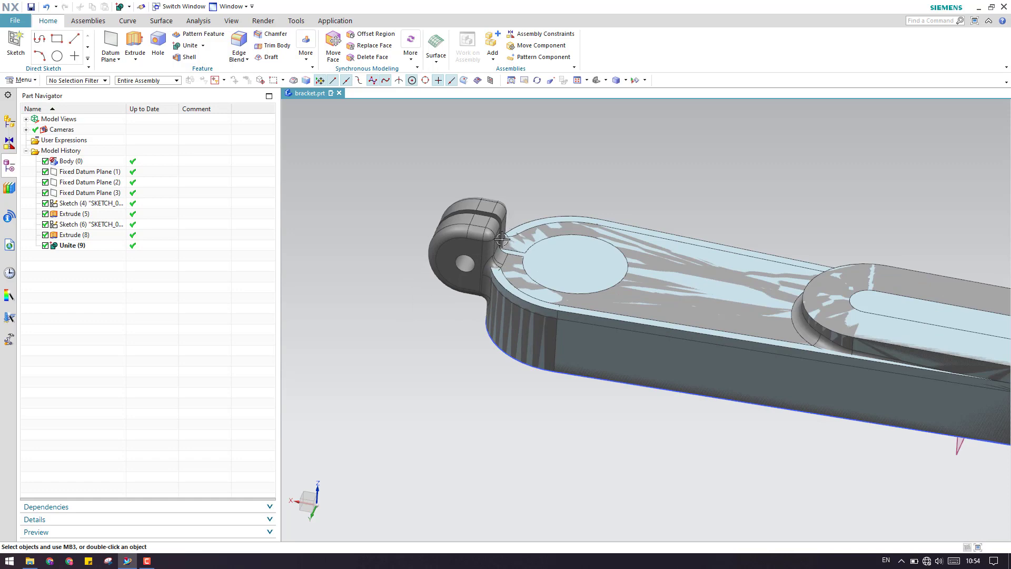
{"action": "scroll", "coordinate": [406, 268], "scroll_direction": "down", "scroll_amount": 3}
{"action": "mouse_move", "coordinate": [395, 280]}
{"action": "middle_mouse_down"}
{"action": "mouse_move", "coordinate": [343, 326]}
{"action": "mouse_move", "coordinate": [382, 294]}
{"action": "middle_mouse_up"}
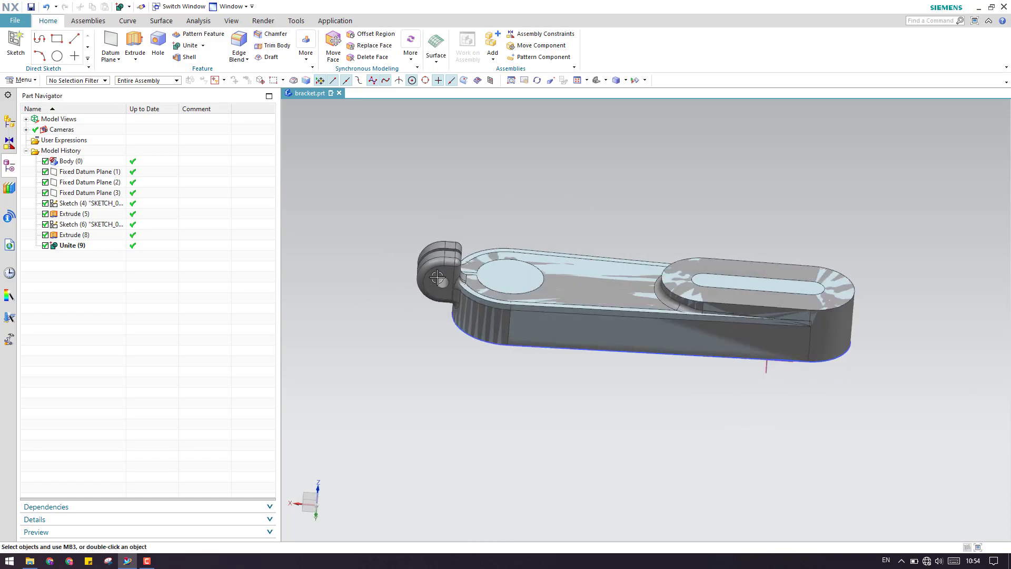
{"action": "scroll", "coordinate": [437, 277], "scroll_direction": "up", "scroll_amount": 3}
{"action": "scroll", "coordinate": [589, 178], "scroll_direction": "down", "scroll_amount": 5}
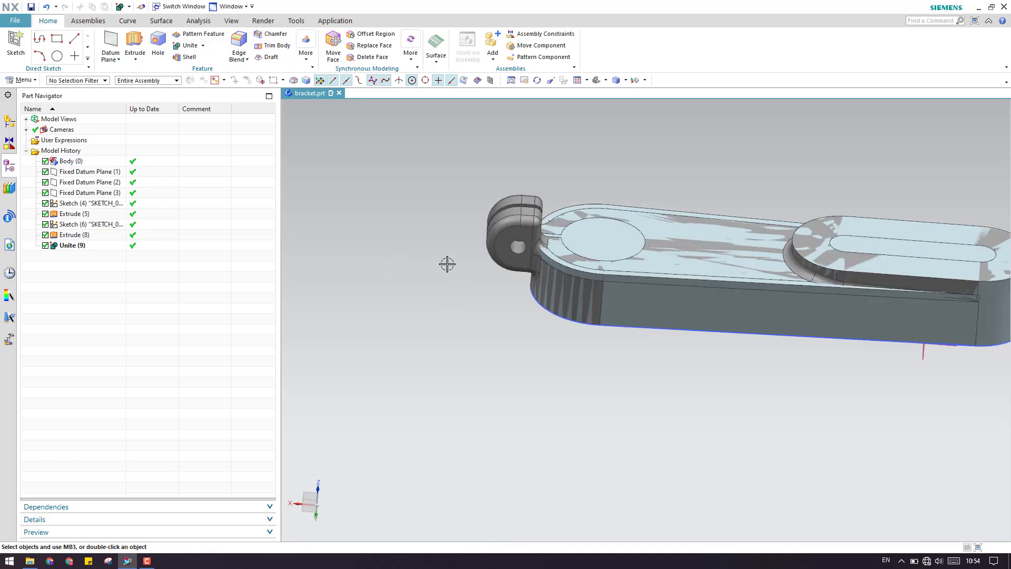
{"action": "middle_click_drag", "start_coordinate": [446, 265], "coordinate": [438, 300], "text": "shift"}
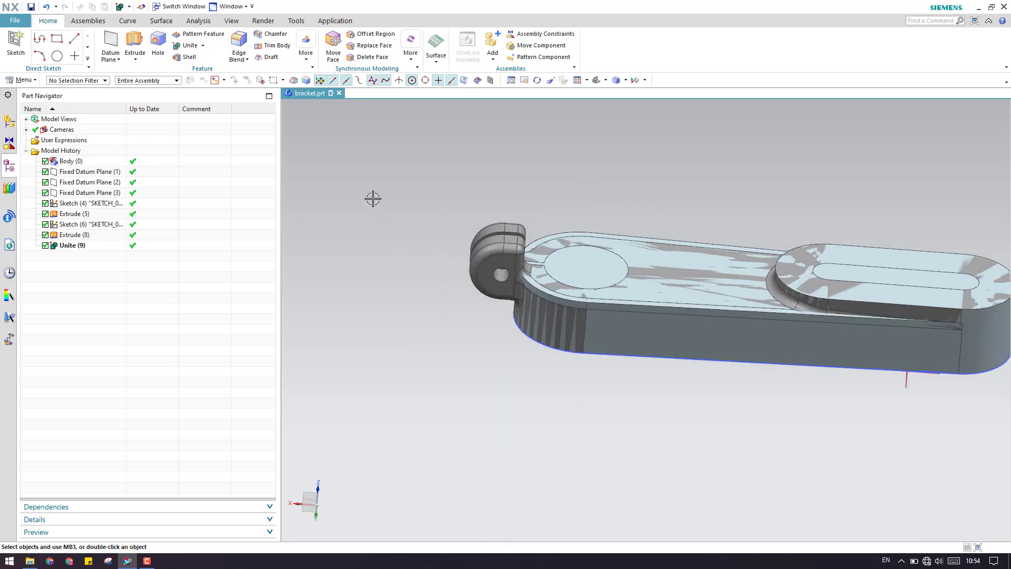
{"action": "middle_click_drag", "start_coordinate": [373, 199], "coordinate": [376, 240]}
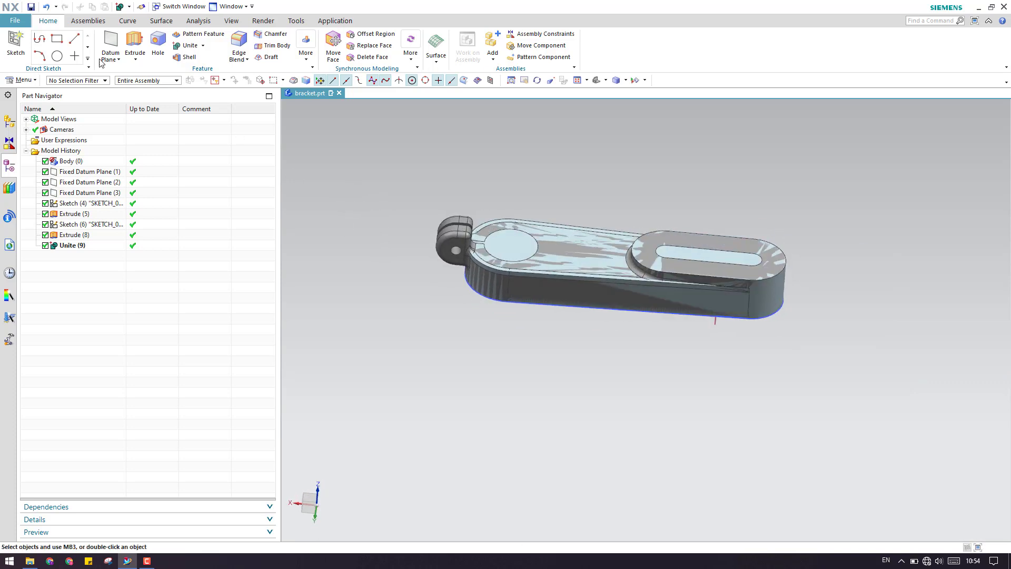
{"action": "left_click", "coordinate": [15, 43]}
Back out of the Create Sketch dialog without making a sketch
{"action": "scroll", "coordinate": [456, 208], "scroll_direction": "up", "scroll_amount": 3}
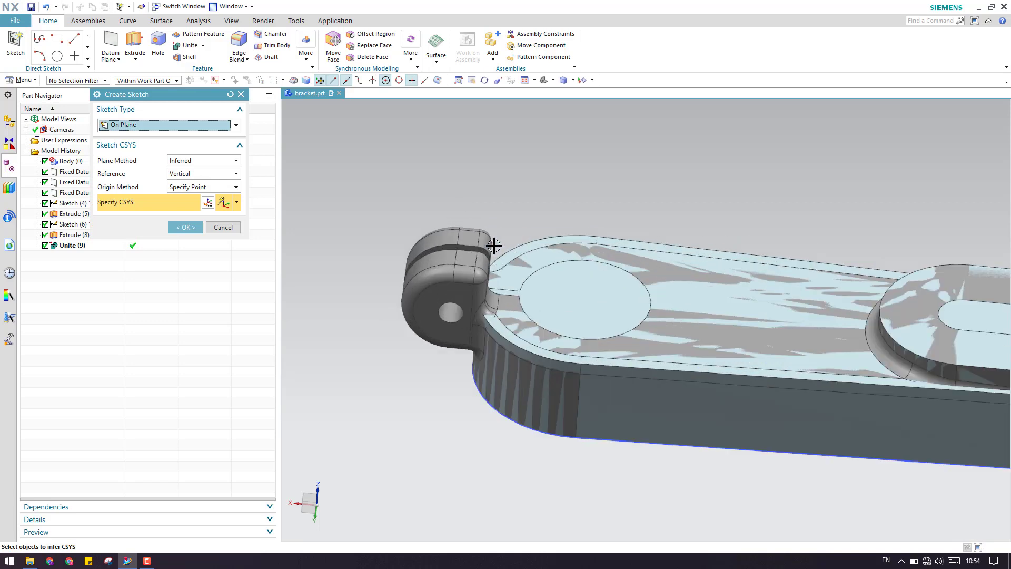
{"action": "left_click", "coordinate": [145, 129]}
{"action": "left_click", "coordinate": [148, 137]}
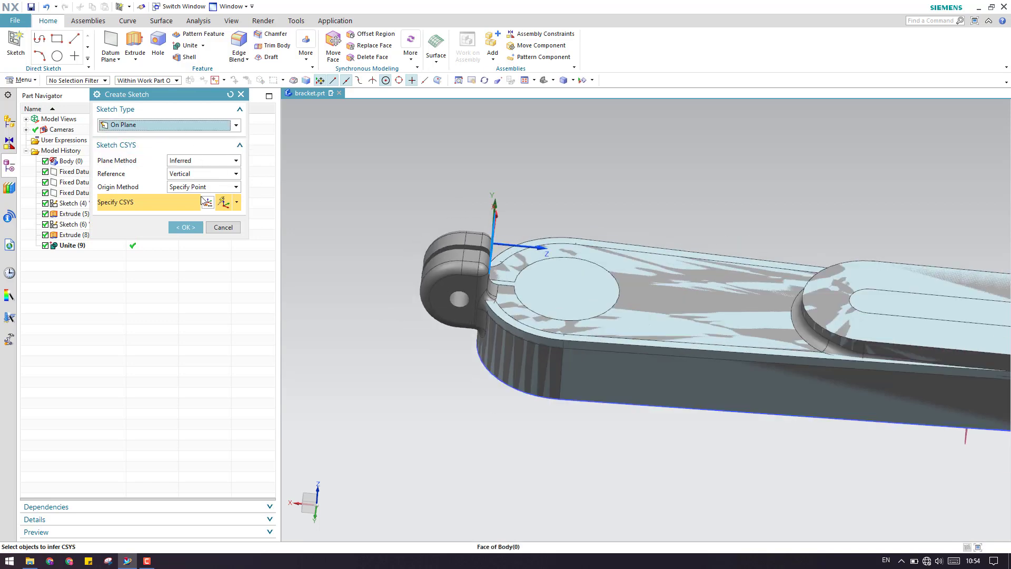
{"action": "left_click", "coordinate": [222, 227]}
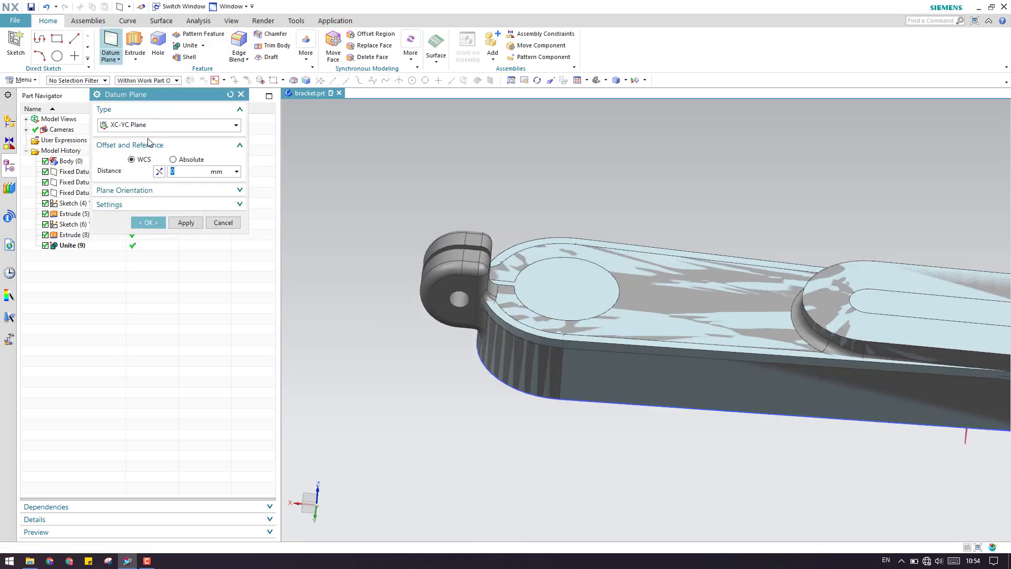
Start an At Distance datum plane and pick its reference plane
{"action": "left_click", "coordinate": [147, 127]}
{"action": "left_click", "coordinate": [143, 148]}
{"action": "middle_click_drag", "start_coordinate": [402, 245], "coordinate": [393, 207]}
{"action": "scroll", "coordinate": [597, 258], "scroll_direction": "up", "scroll_amount": 3}
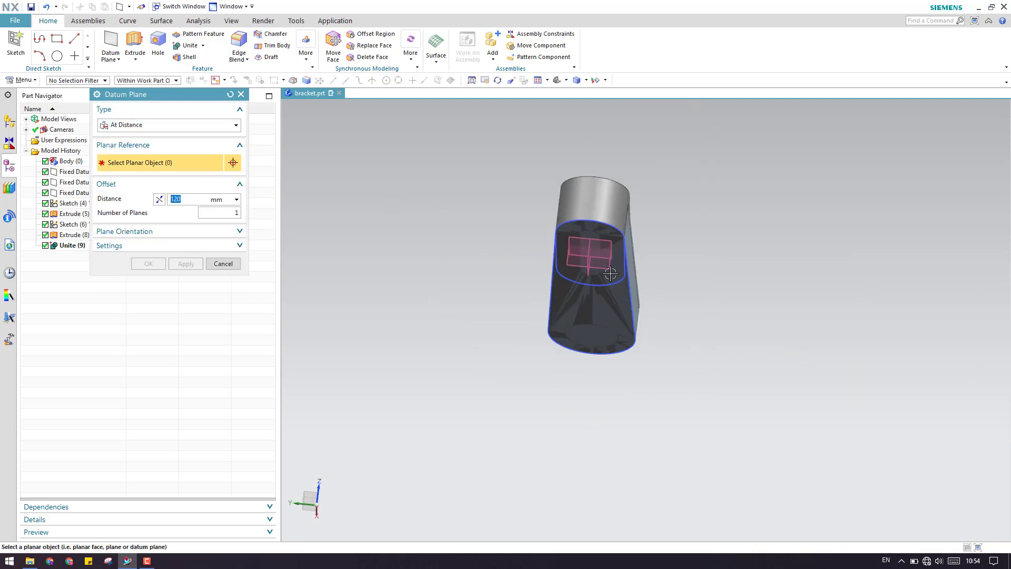
{"action": "left_click", "coordinate": [598, 258]}
{"action": "scroll", "coordinate": [551, 278], "scroll_direction": "down", "scroll_amount": 2}
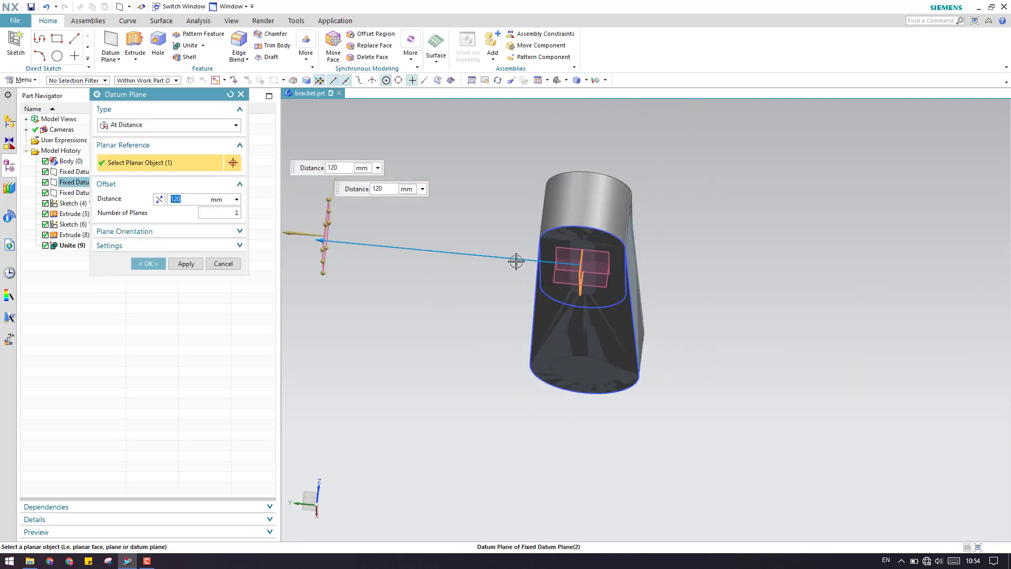
{"action": "middle_click_drag", "start_coordinate": [517, 259], "coordinate": [584, 298]}
{"action": "middle_click_drag", "start_coordinate": [663, 327], "coordinate": [576, 417]}
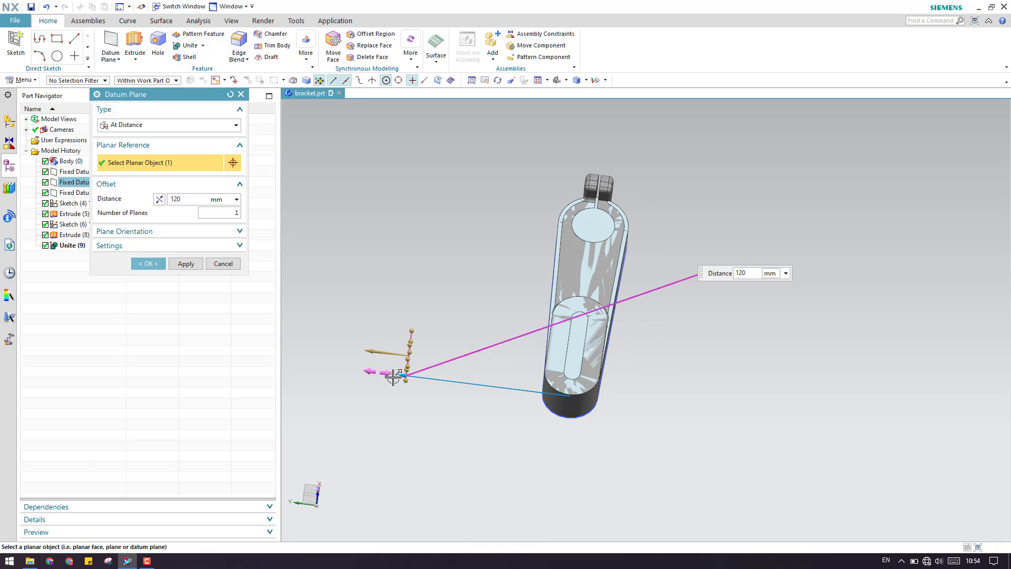
Adjust the datum plane's offset and enlarge it past the bracket top
{"action": "mouse_move", "coordinate": [391, 377]}
{"action": "left_mouse_down"}
{"action": "mouse_move", "coordinate": [591, 420]}
{"action": "mouse_move", "coordinate": [547, 418]}
{"action": "left_mouse_up"}
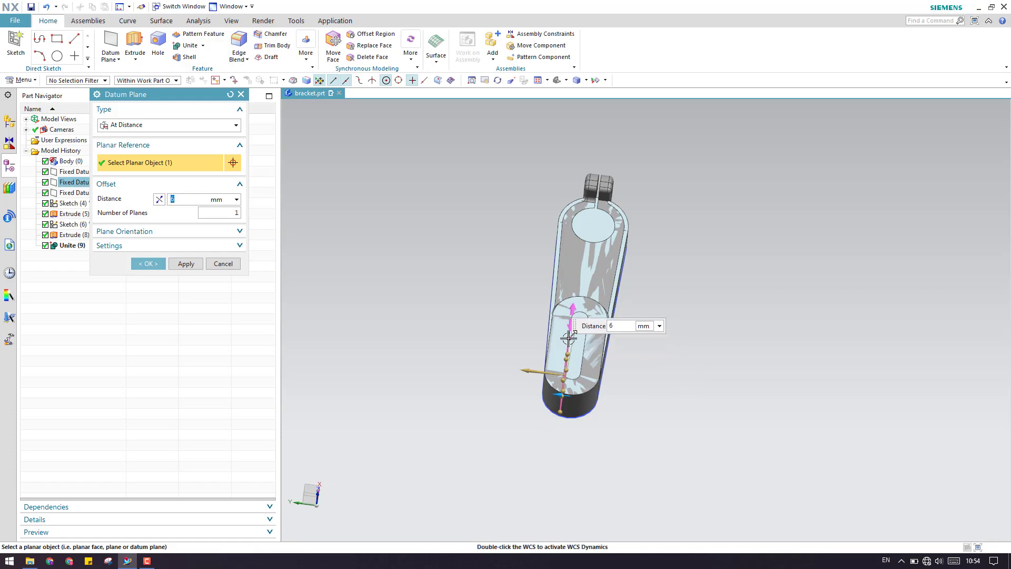
{"action": "left_click_drag", "start_coordinate": [569, 338], "coordinate": [596, 110]}
{"action": "scroll", "coordinate": [588, 211], "scroll_direction": "up", "scroll_amount": 5}
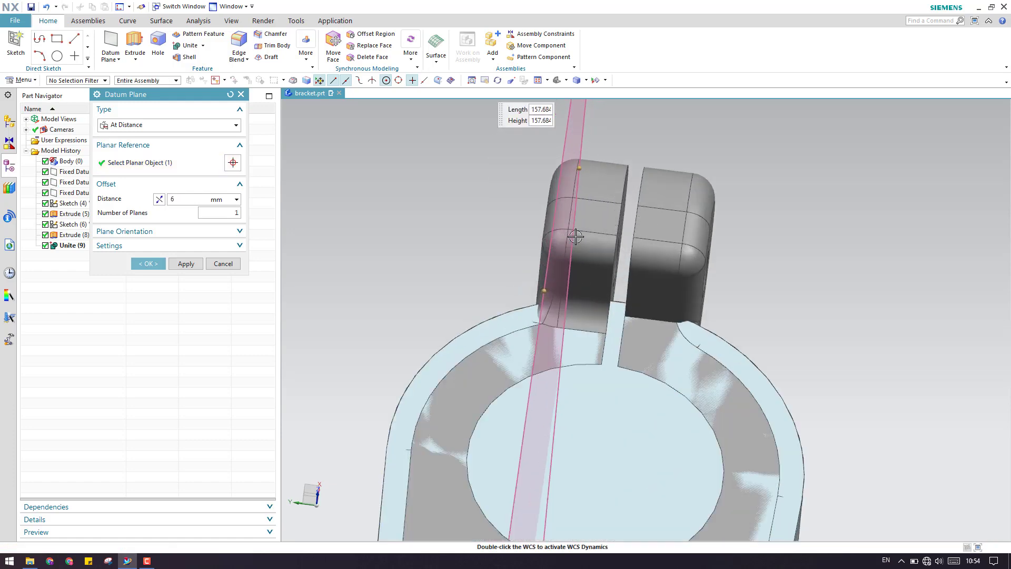
{"action": "middle_click_drag", "start_coordinate": [580, 235], "coordinate": [618, 245]}
{"action": "left_click_drag", "start_coordinate": [756, 208], "coordinate": [462, 37]}
{"action": "scroll", "coordinate": [479, 225], "scroll_direction": "down", "scroll_amount": 3}
{"action": "middle_click_drag", "start_coordinate": [480, 225], "coordinate": [468, 287]}
{"action": "scroll", "coordinate": [488, 276], "scroll_direction": "up", "scroll_amount": 3}
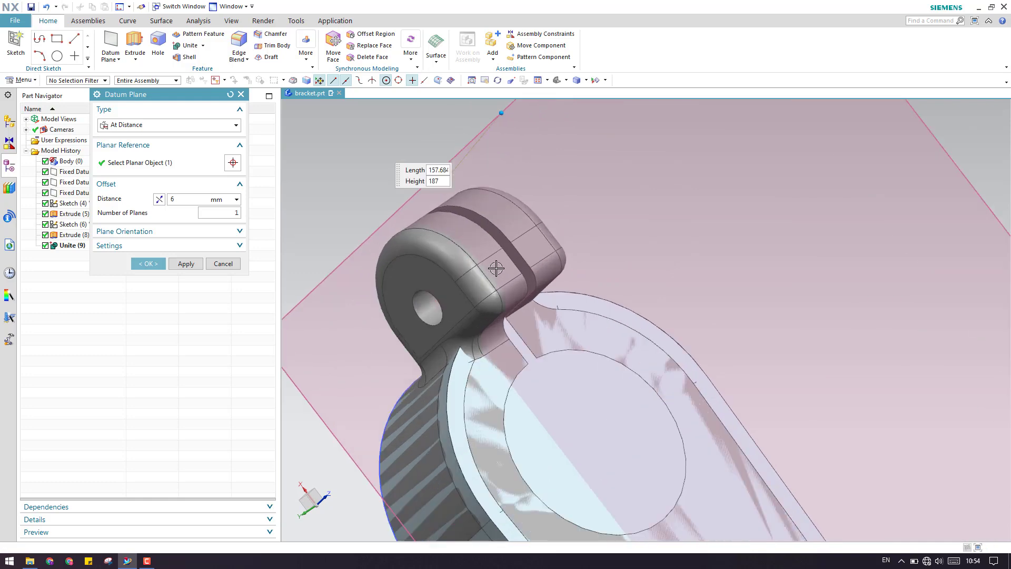
{"action": "scroll", "coordinate": [485, 258], "scroll_direction": "down", "scroll_amount": 6}
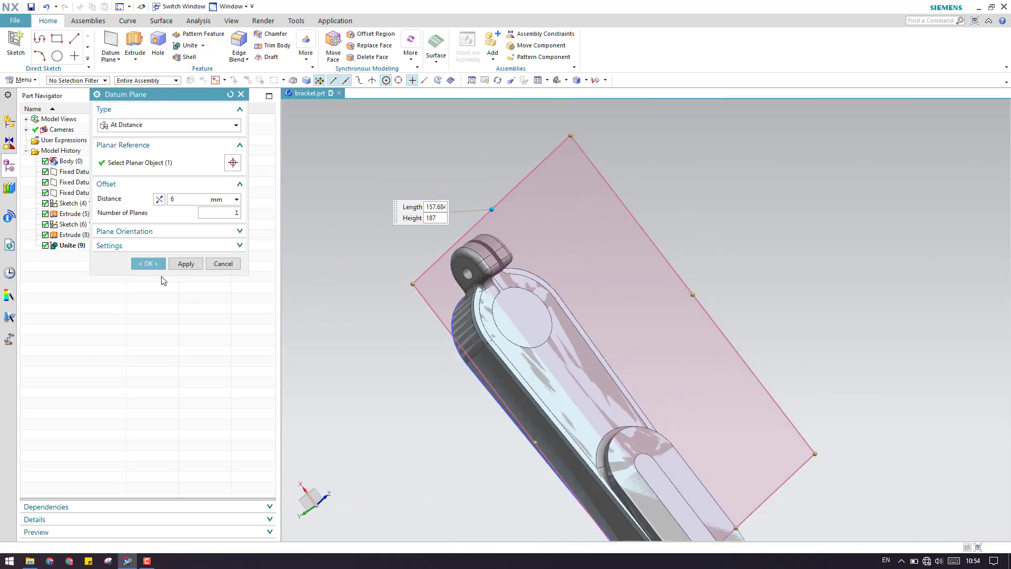
Create the 6 mm offset Datum Plane (10) and bring up its options
{"action": "left_click", "coordinate": [148, 264]}
{"action": "scroll", "coordinate": [473, 269], "scroll_direction": "up", "scroll_amount": 3}
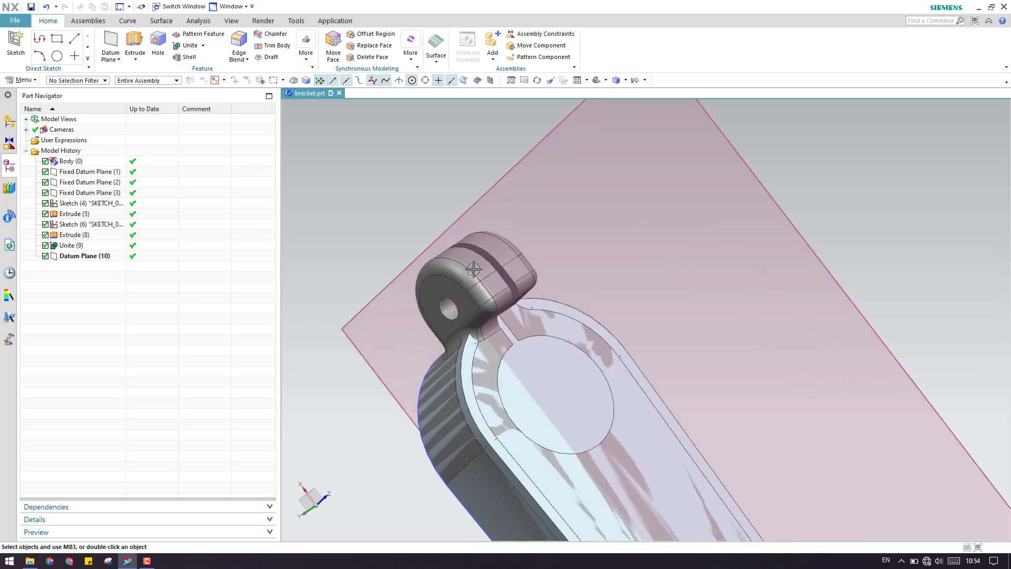
{"action": "scroll", "coordinate": [474, 269], "scroll_direction": "up", "scroll_amount": 2}
{"action": "middle_click_drag", "start_coordinate": [492, 291], "coordinate": [497, 266]}
{"action": "scroll", "coordinate": [497, 267], "scroll_direction": "down", "scroll_amount": 3}
{"action": "right_click", "coordinate": [108, 262]}
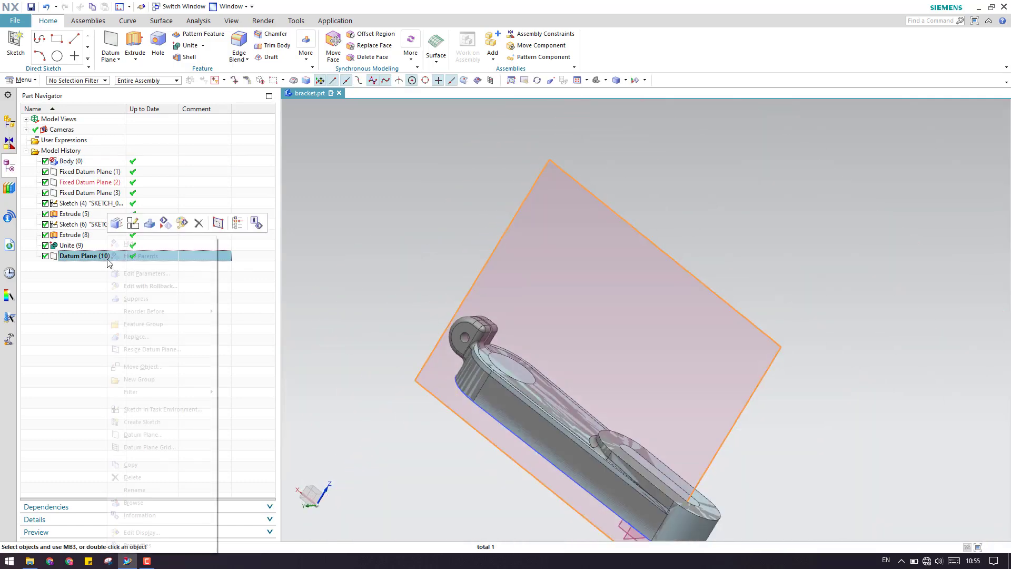
Delete Datum Plane (10) and start Sketch (9) on Fixed Datum Plane (2)
{"action": "left_click", "coordinate": [200, 223]}
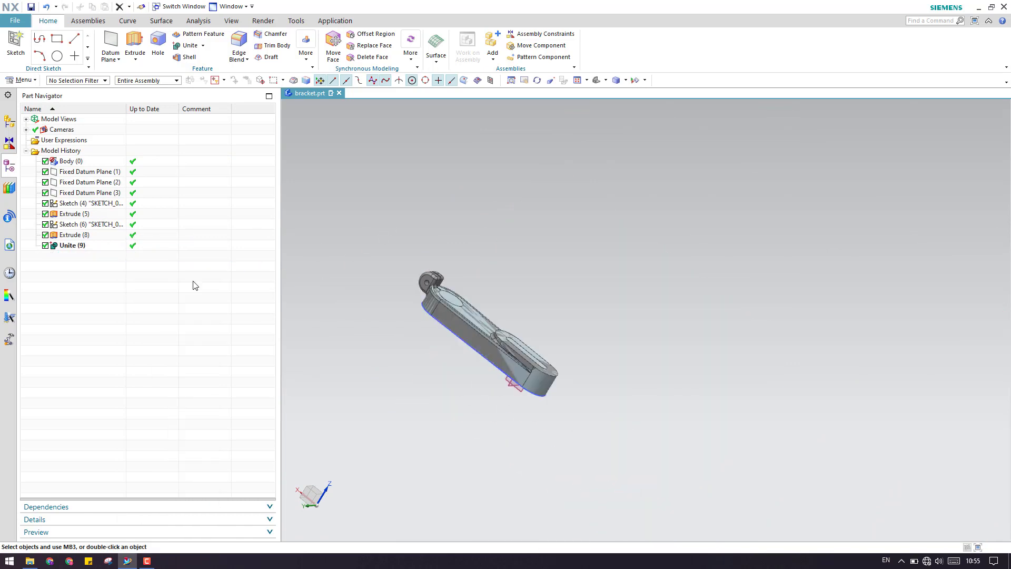
{"action": "scroll", "coordinate": [548, 387], "scroll_direction": "up", "scroll_amount": 3}
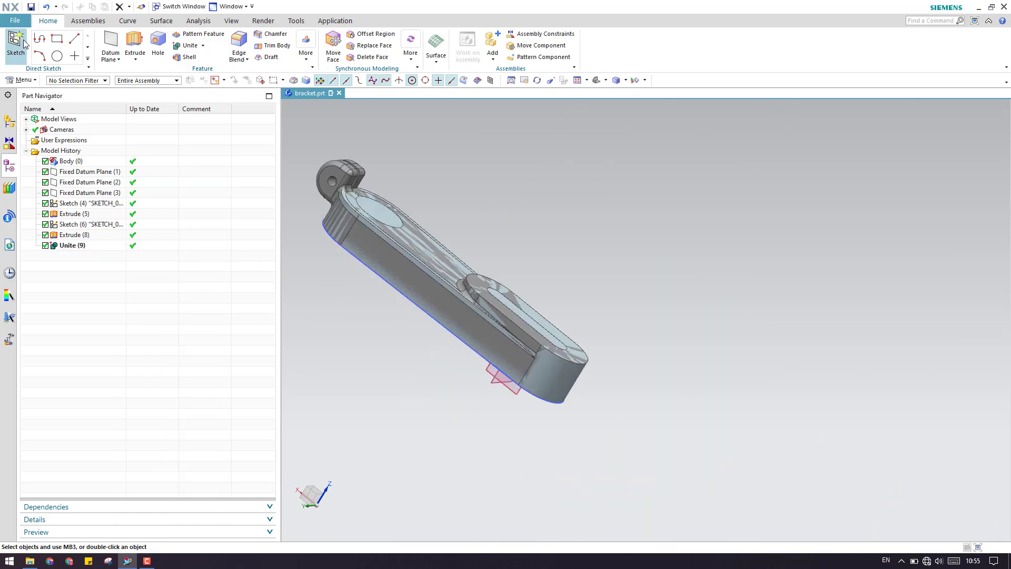
{"action": "left_click", "coordinate": [515, 394]}
{"action": "middle_click", "coordinate": [406, 368]}
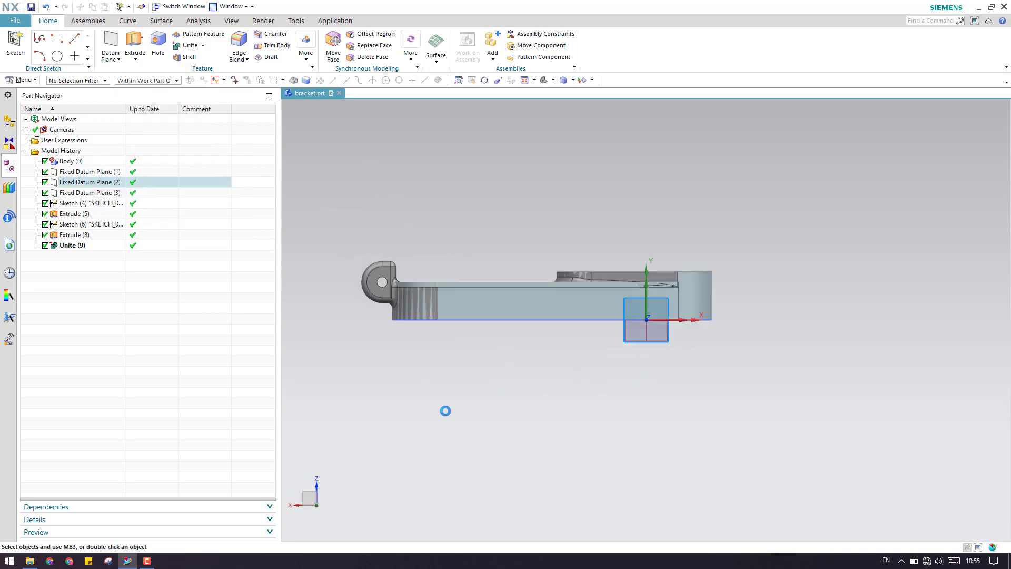
{"action": "scroll", "coordinate": [363, 271], "scroll_direction": "up", "scroll_amount": 5}
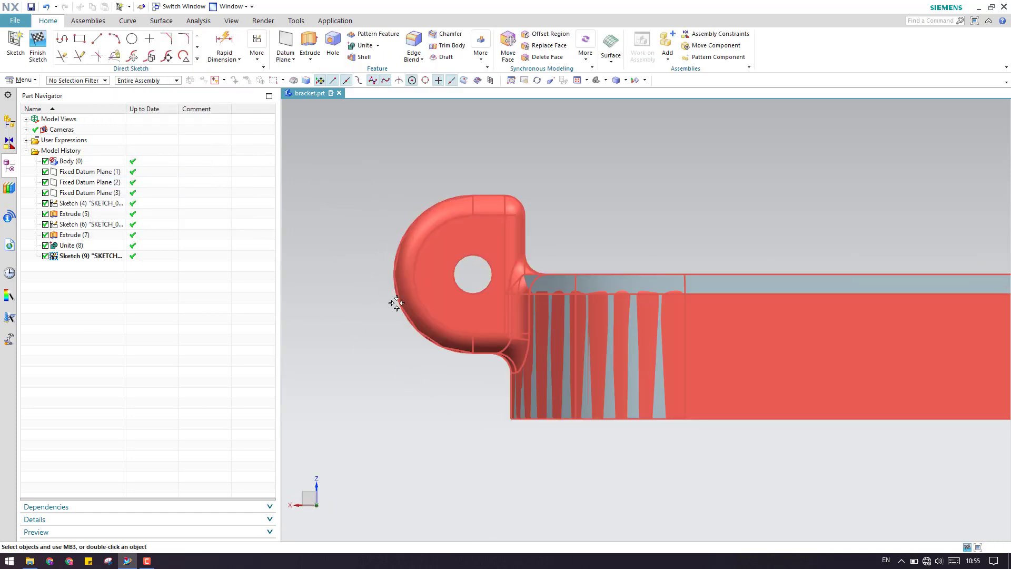
{"action": "mouse_move", "coordinate": [471, 275]}
{"action": "middle_mouse_down"}
{"action": "mouse_move", "coordinate": [462, 295]}
{"action": "mouse_move", "coordinate": [472, 312]}
{"action": "middle_mouse_up"}
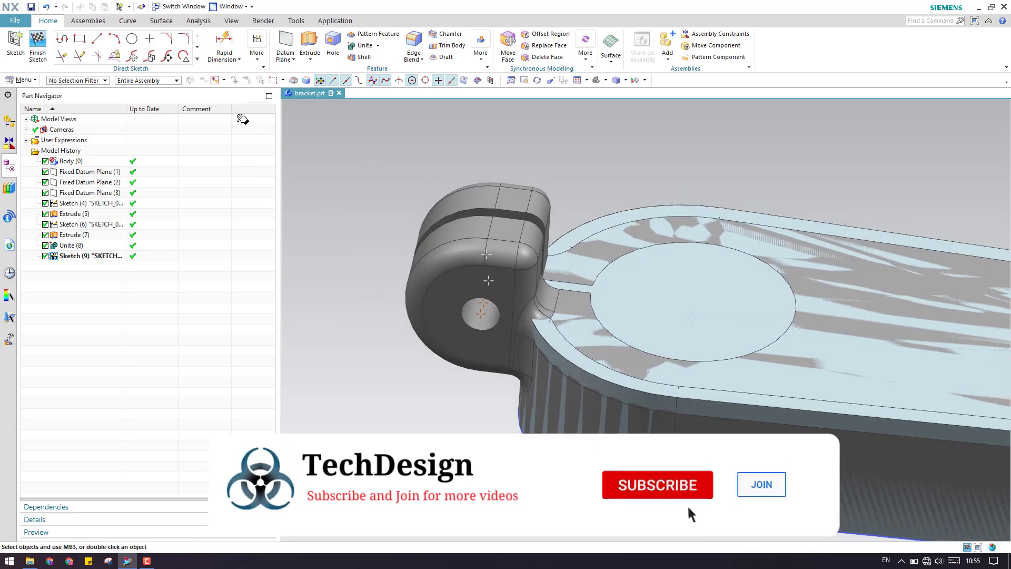
Launch Project Curve from the Direct Sketch curve gallery
{"action": "left_click", "coordinate": [197, 59]}
{"action": "left_click", "coordinate": [113, 144]}
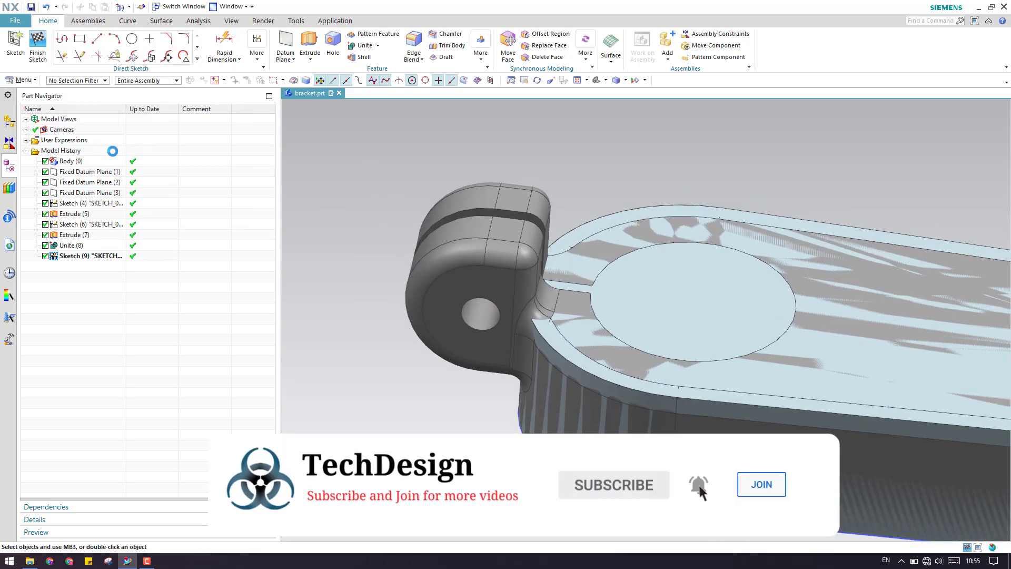
{"action": "scroll", "coordinate": [521, 238], "scroll_direction": "up", "scroll_amount": 4}
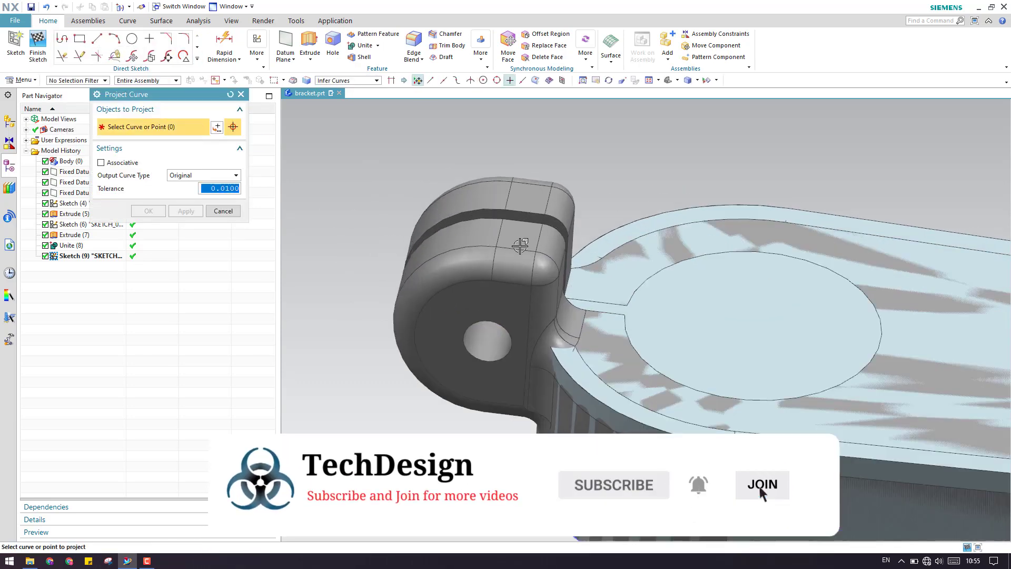
Project the lug's curved outer edge and short side edges, dropping unwanted edge loops
{"action": "left_click", "coordinate": [542, 273]}
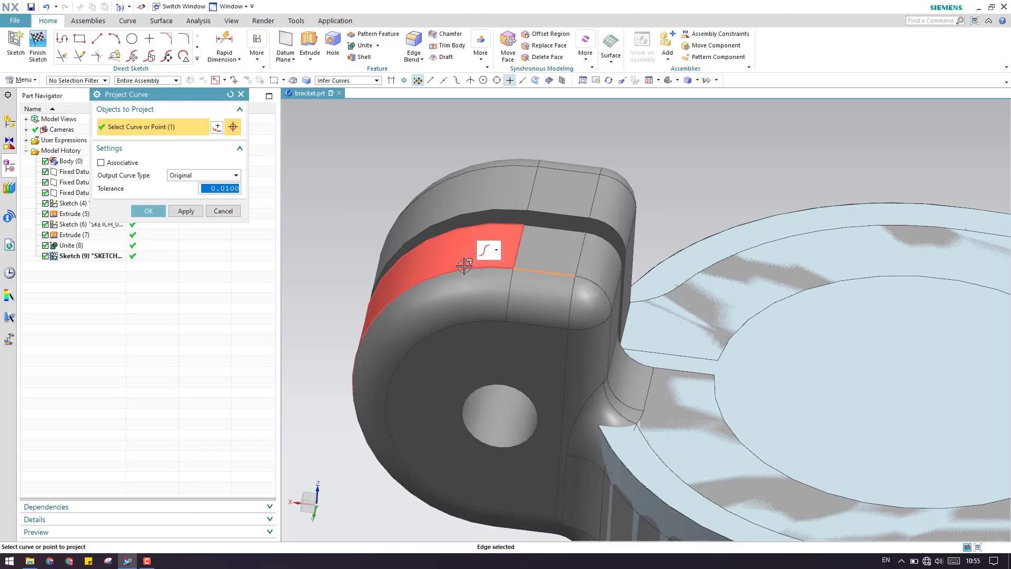
{"action": "left_click", "coordinate": [463, 268]}
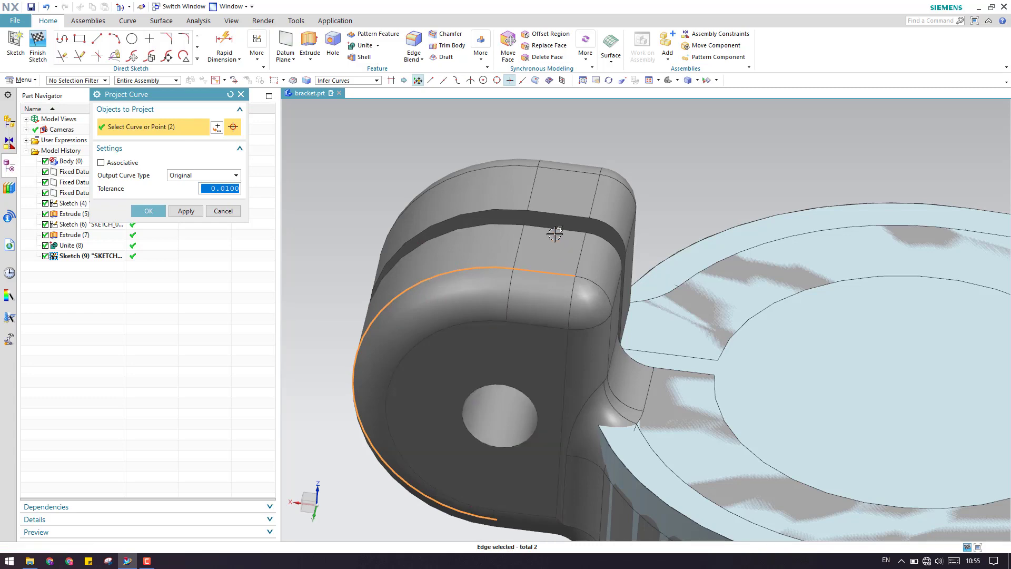
{"action": "scroll", "coordinate": [555, 235], "scroll_direction": "down", "scroll_amount": 3}
{"action": "scroll", "coordinate": [461, 303], "scroll_direction": "up", "scroll_amount": 3}
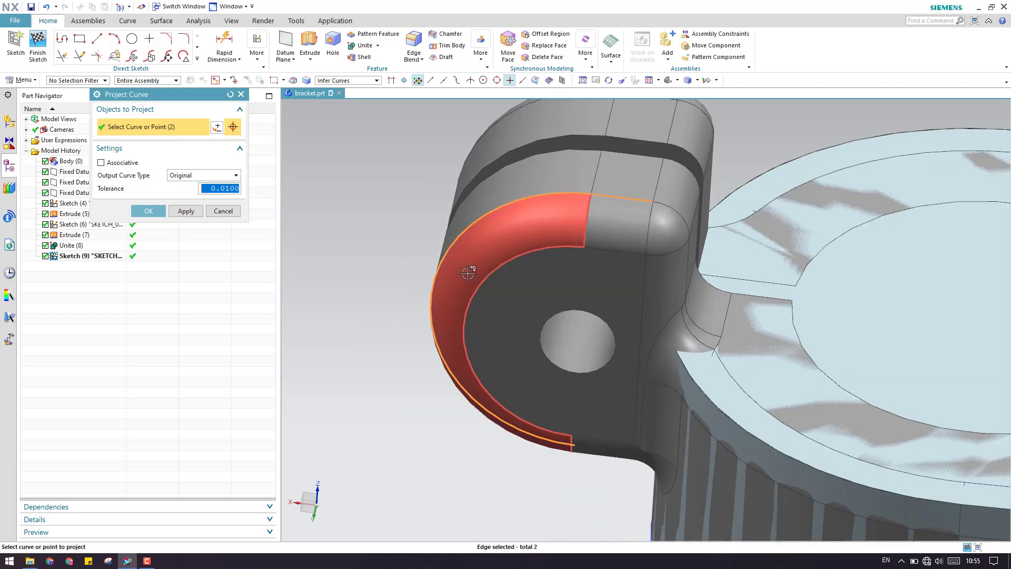
{"action": "middle_click_drag", "start_coordinate": [476, 260], "coordinate": [546, 256]}
{"action": "scroll", "coordinate": [562, 248], "scroll_direction": "down", "scroll_amount": 2}
{"action": "scroll", "coordinate": [606, 226], "scroll_direction": "up", "scroll_amount": 4}
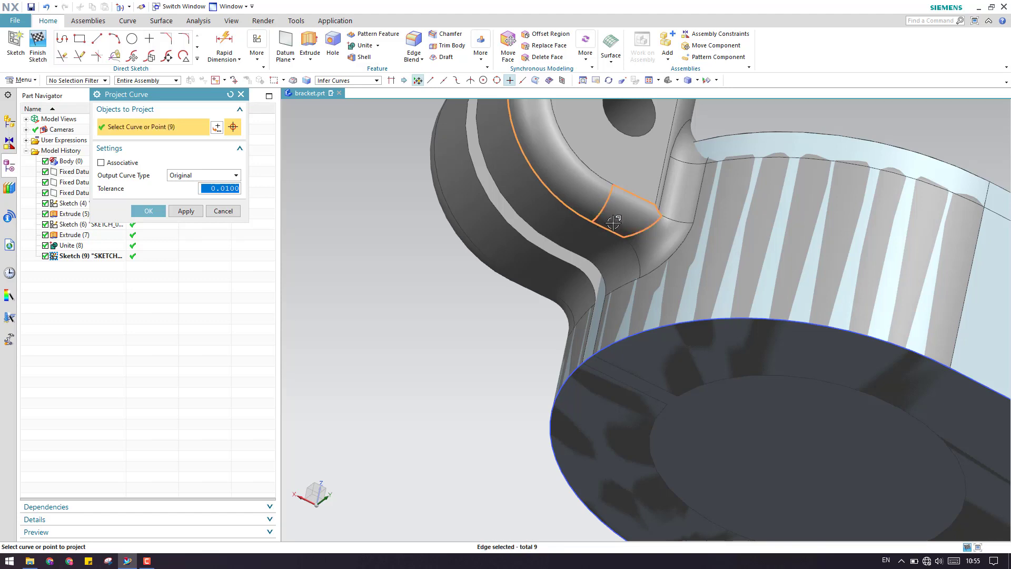
{"action": "left_click", "coordinate": [607, 203], "text": "shift"}
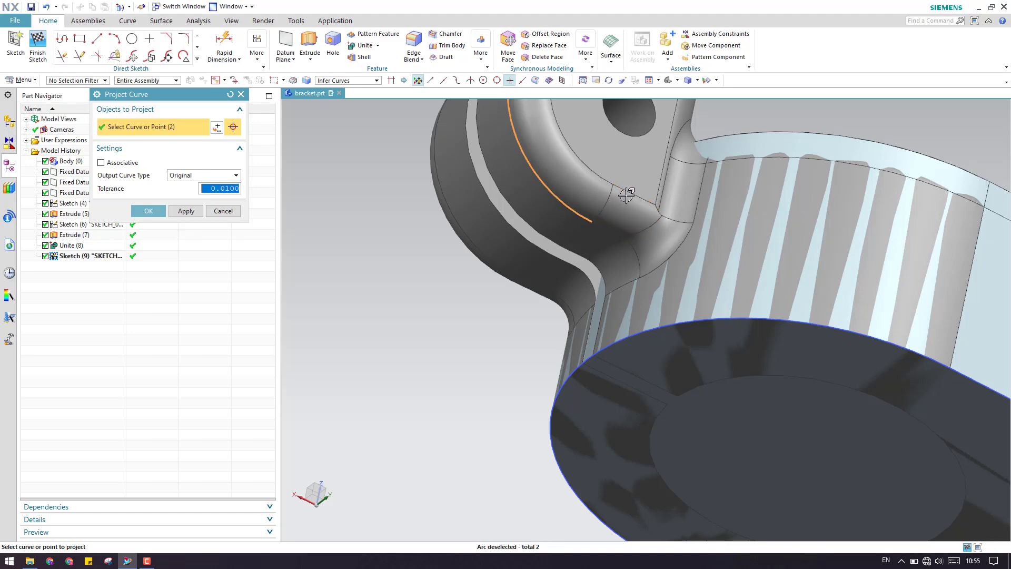
{"action": "scroll", "coordinate": [580, 245], "scroll_direction": "down", "scroll_amount": 1}
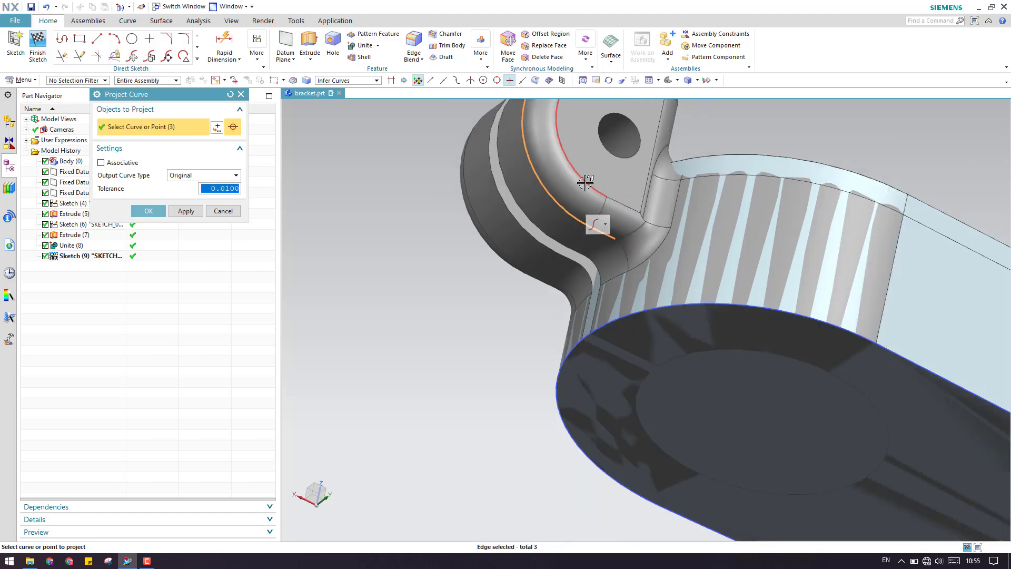
{"action": "middle_click_drag", "start_coordinate": [586, 182], "coordinate": [546, 214]}
{"action": "scroll", "coordinate": [512, 246], "scroll_direction": "up", "scroll_amount": 3}
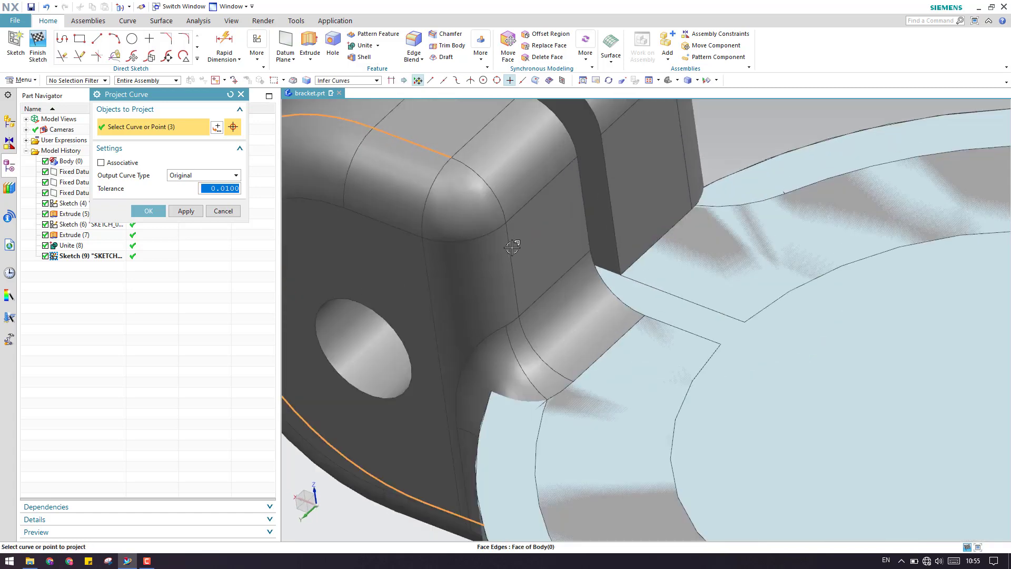
{"action": "left_click", "coordinate": [513, 246]}
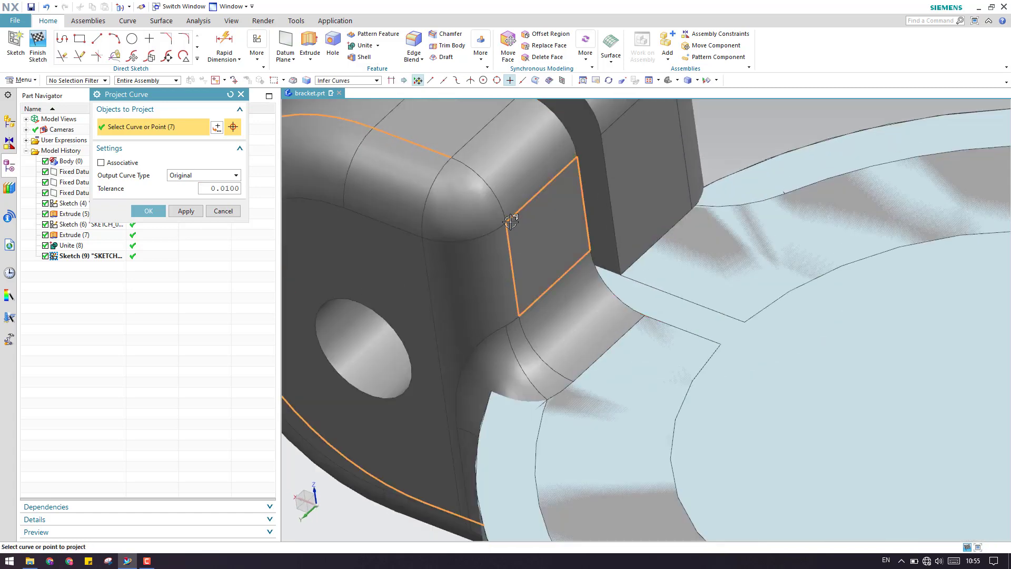
{"action": "left_click", "coordinate": [514, 234], "text": "shift"}
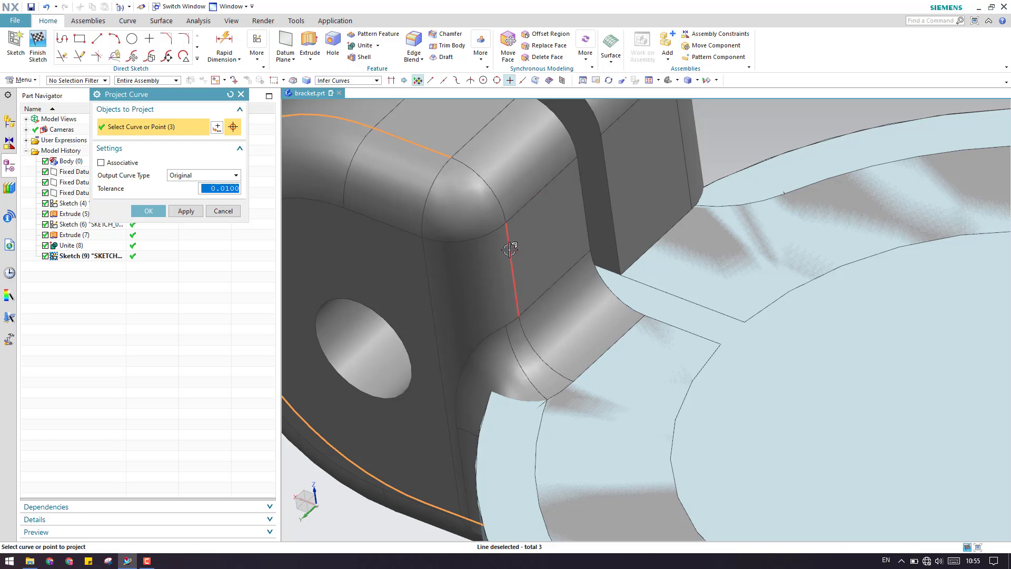
{"action": "scroll", "coordinate": [608, 246], "scroll_direction": "down", "scroll_amount": 1}
{"action": "left_click", "coordinate": [150, 212]}
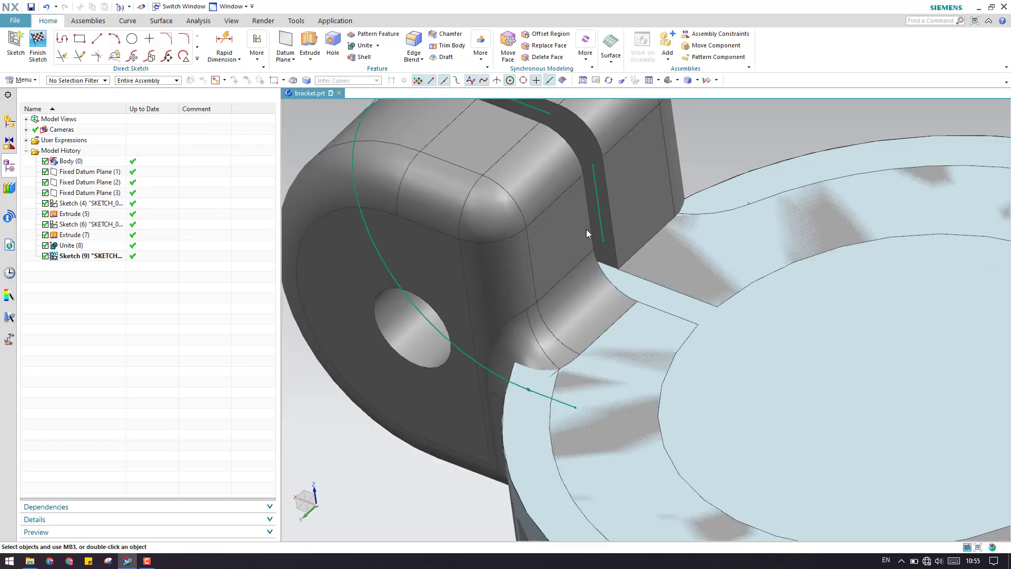
Hide Body (0) so only the projected sketch curves show
{"action": "scroll", "coordinate": [566, 225], "scroll_direction": "down", "scroll_amount": 2}
{"action": "middle_click_drag", "start_coordinate": [565, 225], "coordinate": [587, 216]}
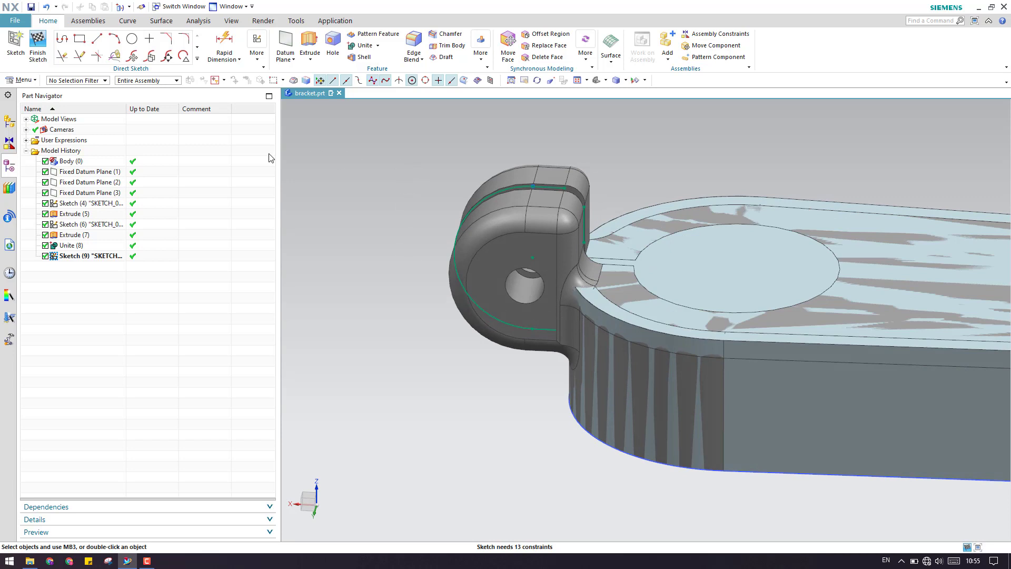
{"action": "scroll", "coordinate": [380, 220], "scroll_direction": "down", "scroll_amount": 1}
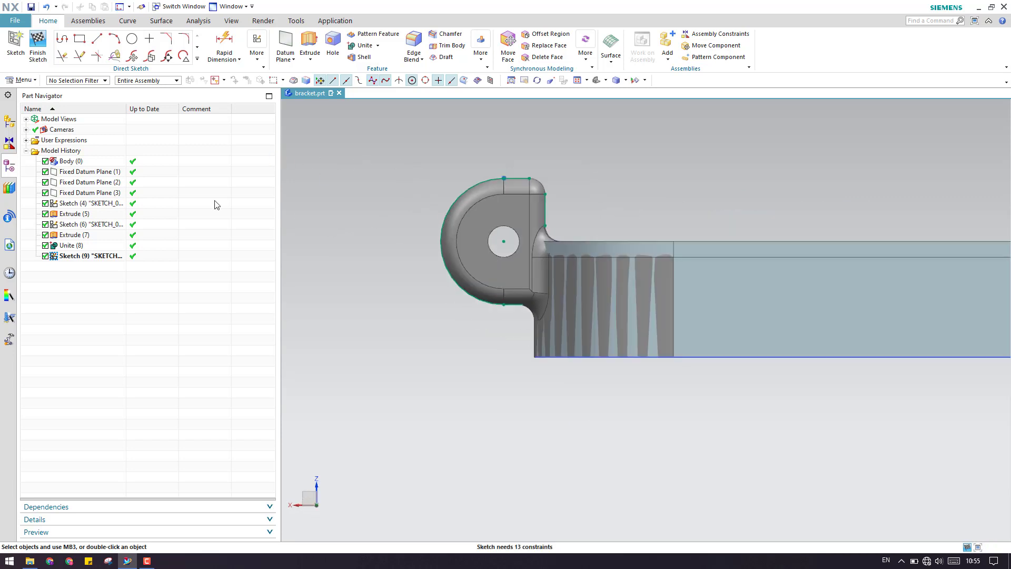
{"action": "right_click", "coordinate": [79, 163]}
{"action": "left_click", "coordinate": [95, 169]}
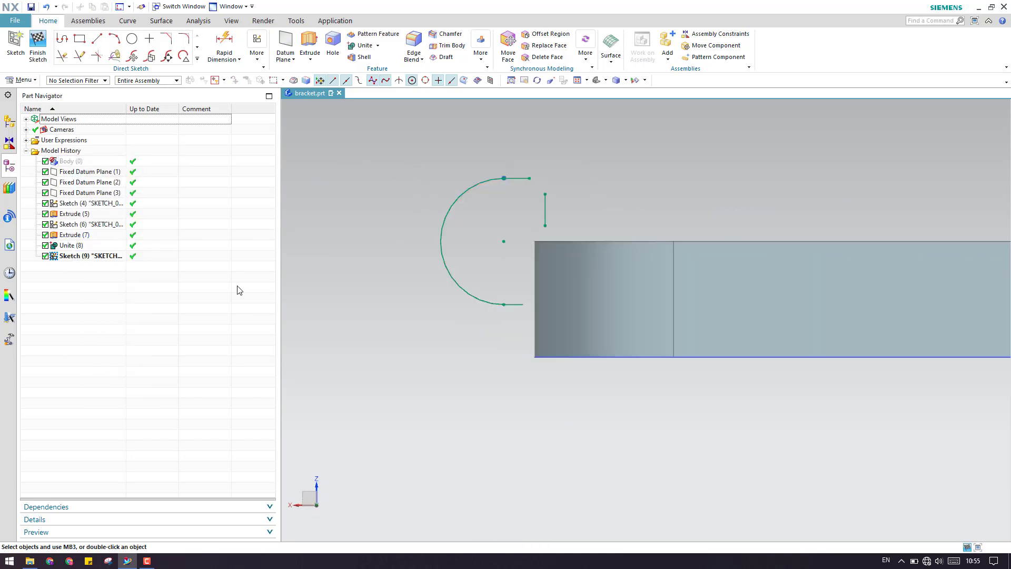
{"action": "scroll", "coordinate": [533, 273], "scroll_direction": "up", "scroll_amount": 2}
{"action": "scroll", "coordinate": [520, 283], "scroll_direction": "down", "scroll_amount": 2}
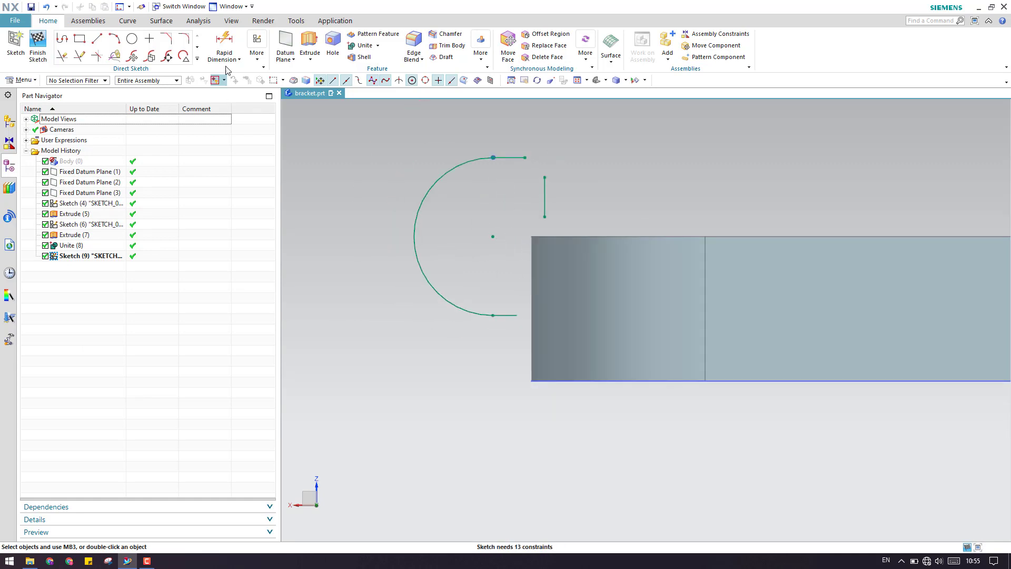
Join the slit sketch's top and bottom lines to the vertical line as corners, then finish the sketch
{"action": "left_click", "coordinate": [197, 59]}
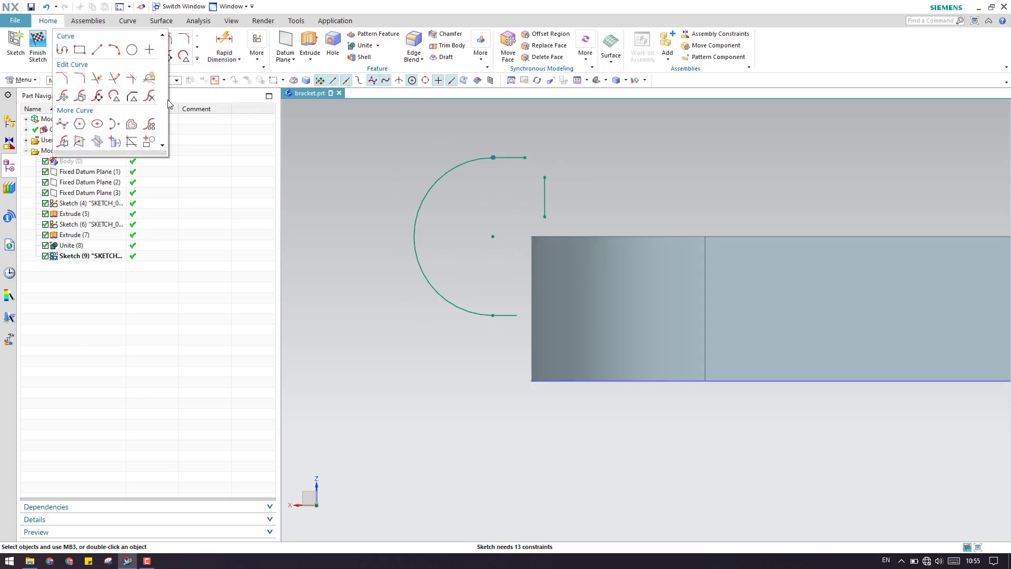
{"action": "left_click", "coordinate": [132, 83]}
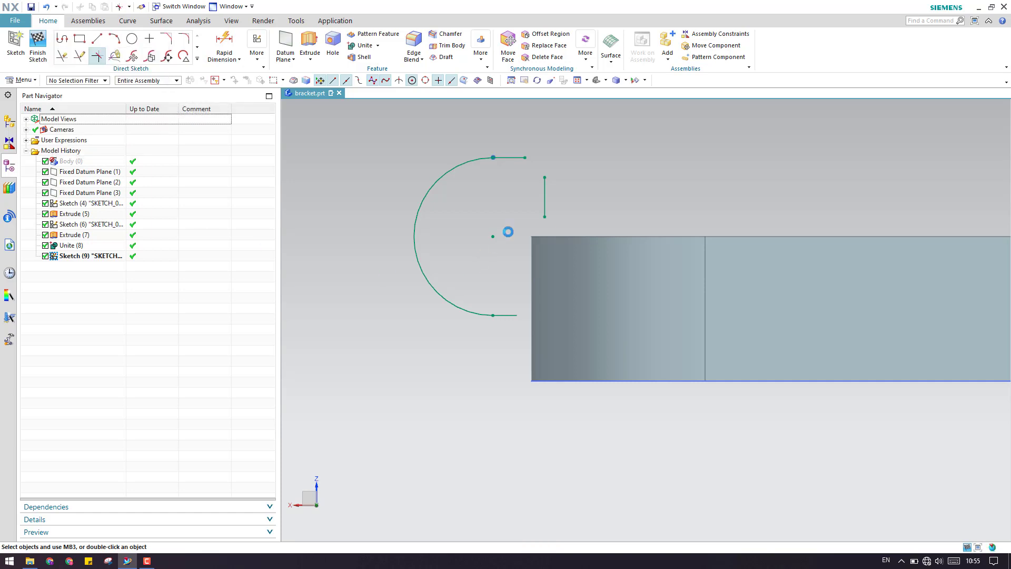
{"action": "left_click", "coordinate": [518, 156]}
{"action": "left_click", "coordinate": [545, 187]}
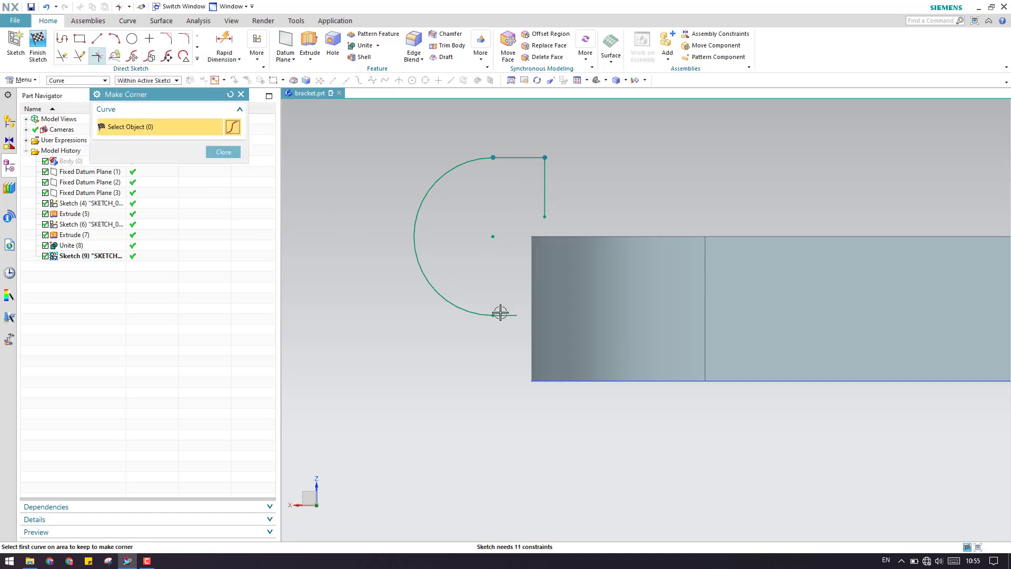
{"action": "left_click", "coordinate": [545, 201]}
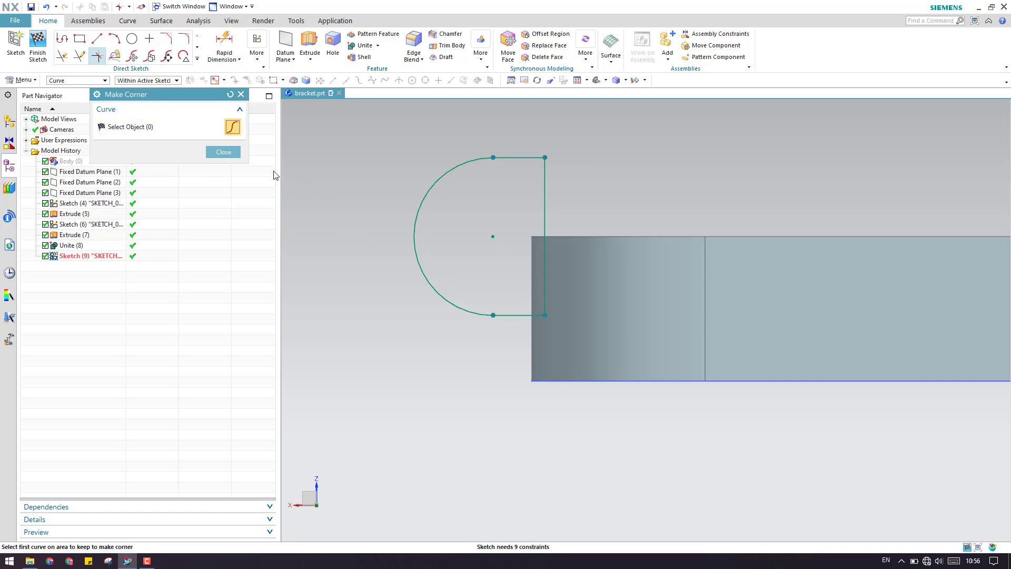
{"action": "middle_click", "coordinate": [415, 230]}
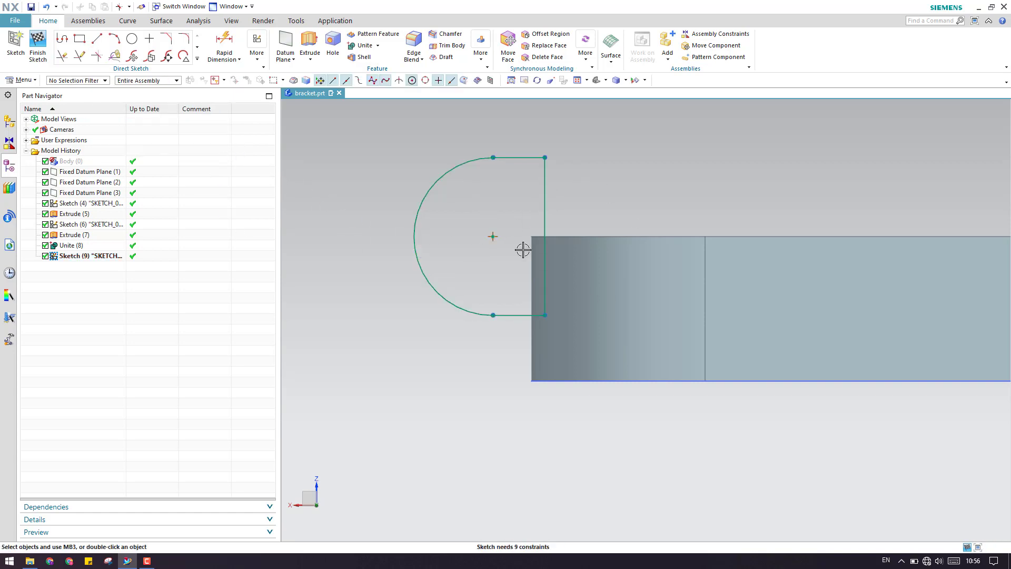
{"action": "scroll", "coordinate": [477, 276], "scroll_direction": "down", "scroll_amount": 3}
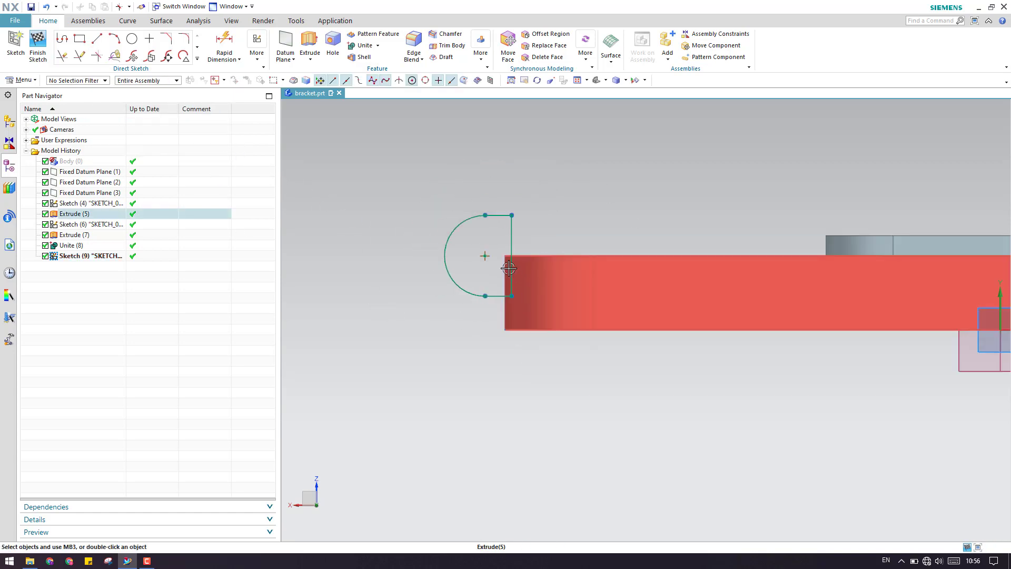
{"action": "scroll", "coordinate": [509, 269], "scroll_direction": "up", "scroll_amount": 3}
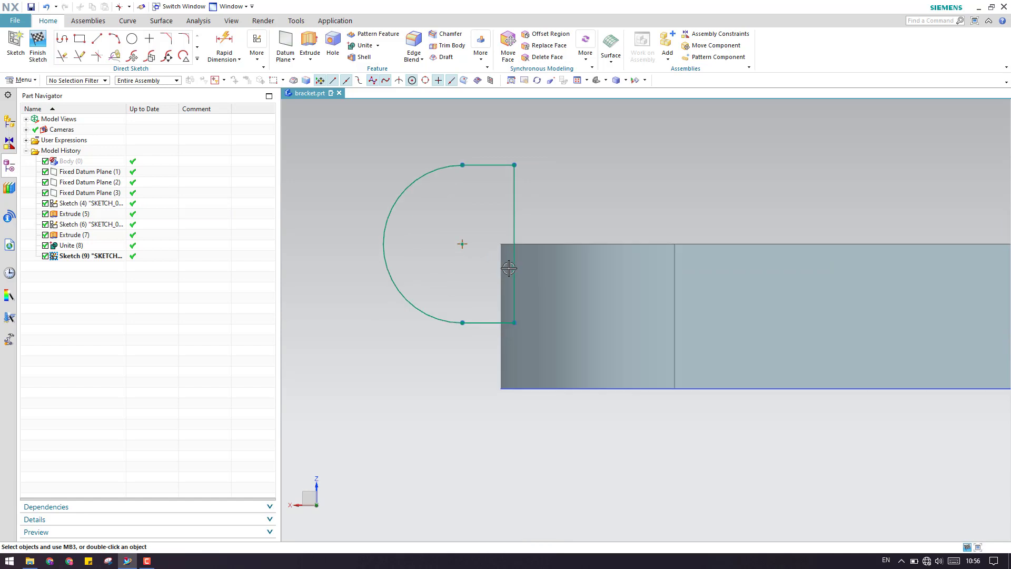
{"action": "left_click", "coordinate": [34, 51]}
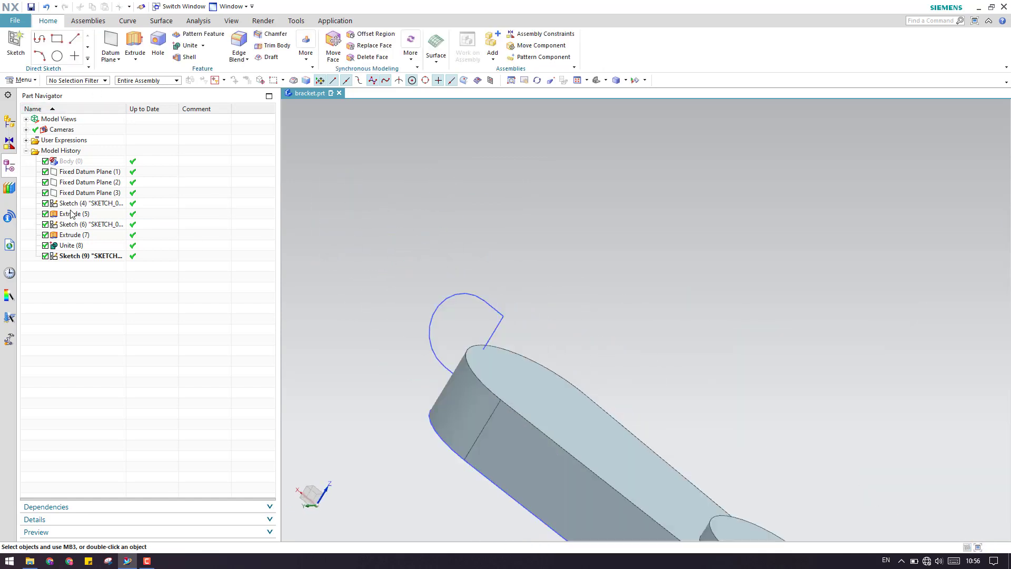
Show the hidden bracket body again and select the slit Sketch (9) at the pivot lugs
{"action": "right_click", "coordinate": [77, 162]}
{"action": "left_click", "coordinate": [95, 169]}
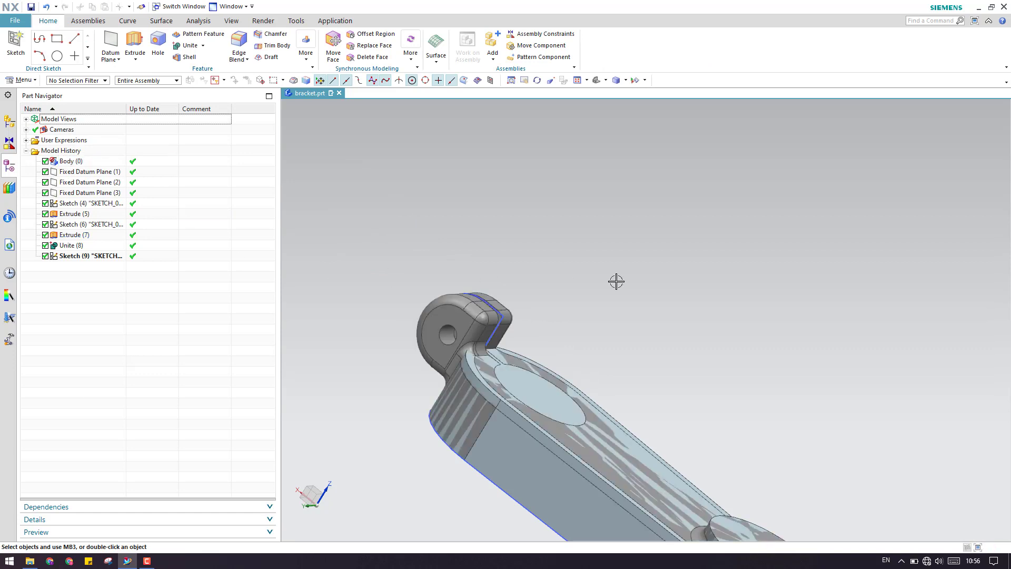
{"action": "scroll", "coordinate": [615, 282], "scroll_direction": "down", "scroll_amount": 4}
{"action": "middle_click_drag", "start_coordinate": [564, 312], "coordinate": [535, 343]}
{"action": "scroll", "coordinate": [621, 350], "scroll_direction": "up", "scroll_amount": 6}
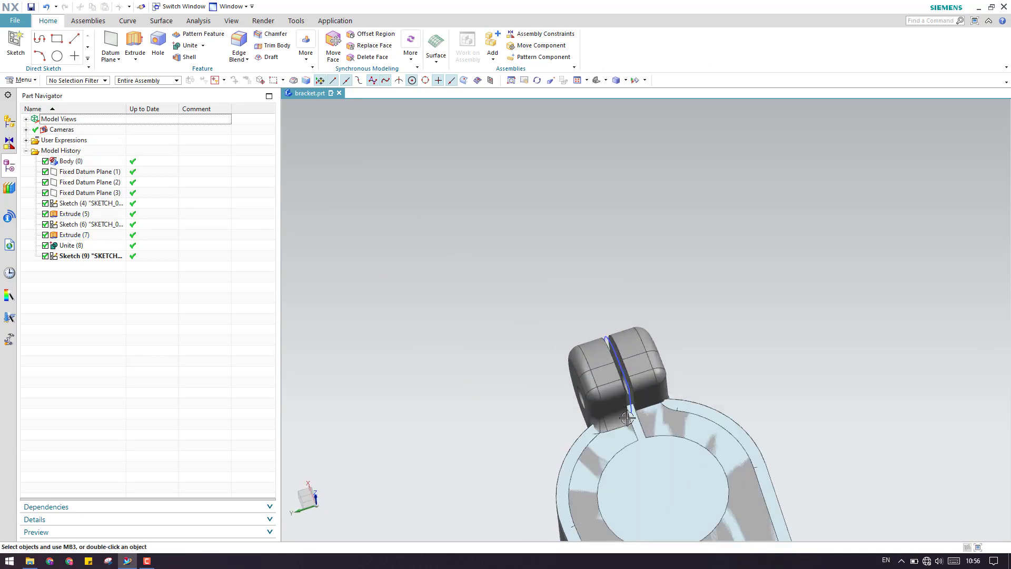
{"action": "left_click", "coordinate": [629, 355]}
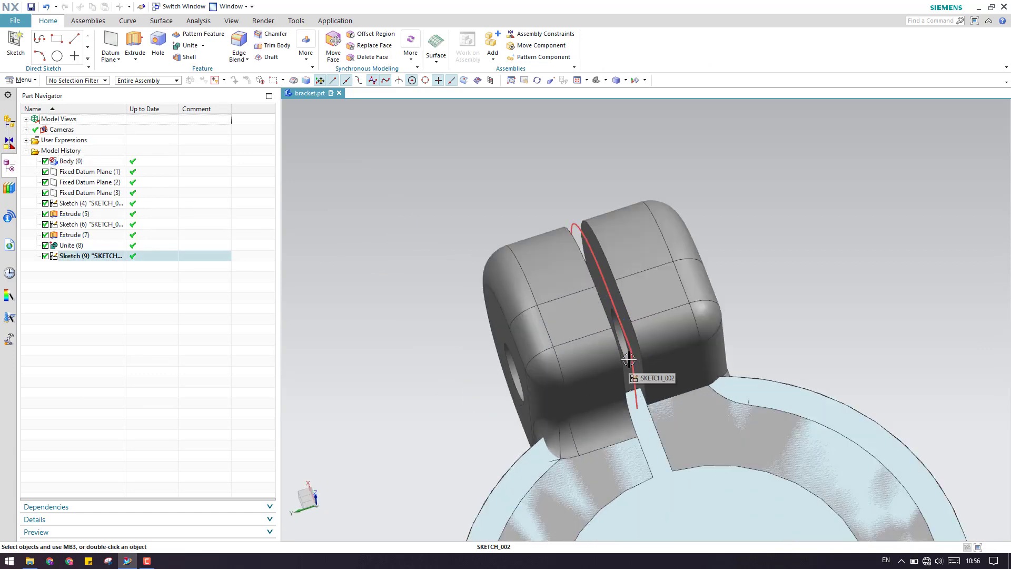
Start an extrusion of Sketch (9) and set its limits to Symmetric Value
{"action": "key", "text": "Escape"}
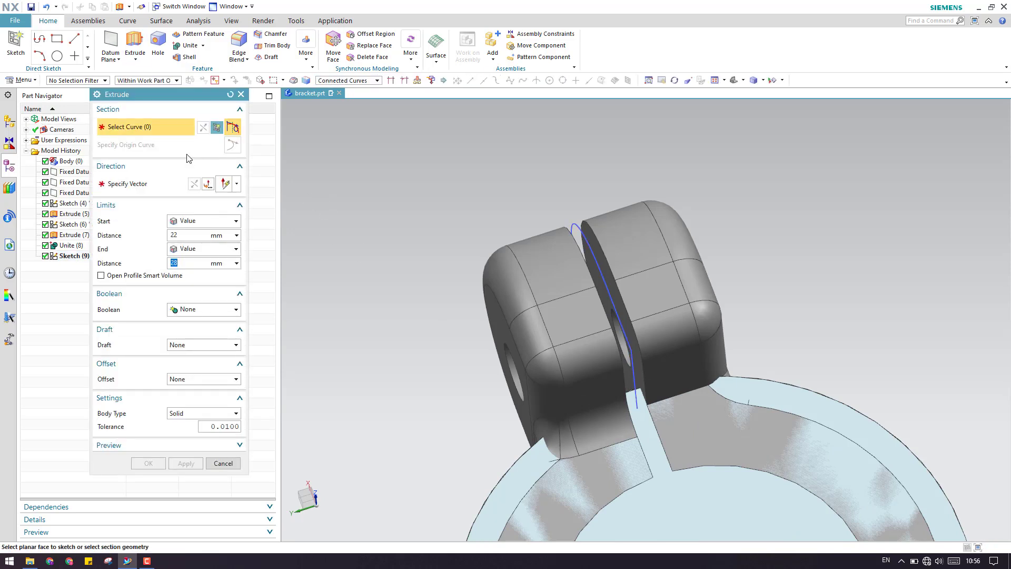
{"action": "left_click", "coordinate": [63, 256]}
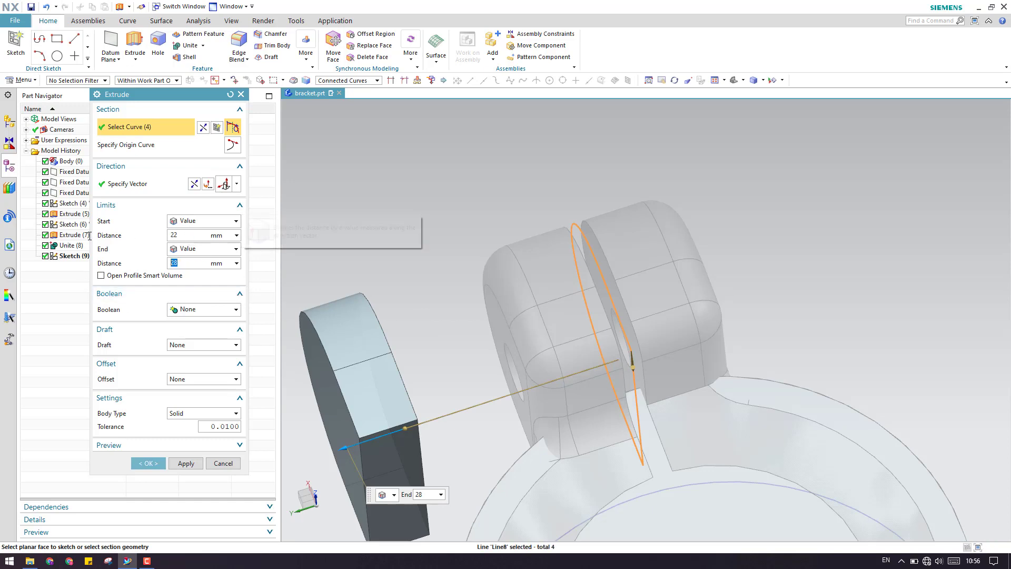
{"action": "left_click", "coordinate": [182, 235]}
{"action": "left_click", "coordinate": [193, 262]}
{"action": "type", "text": "0"}
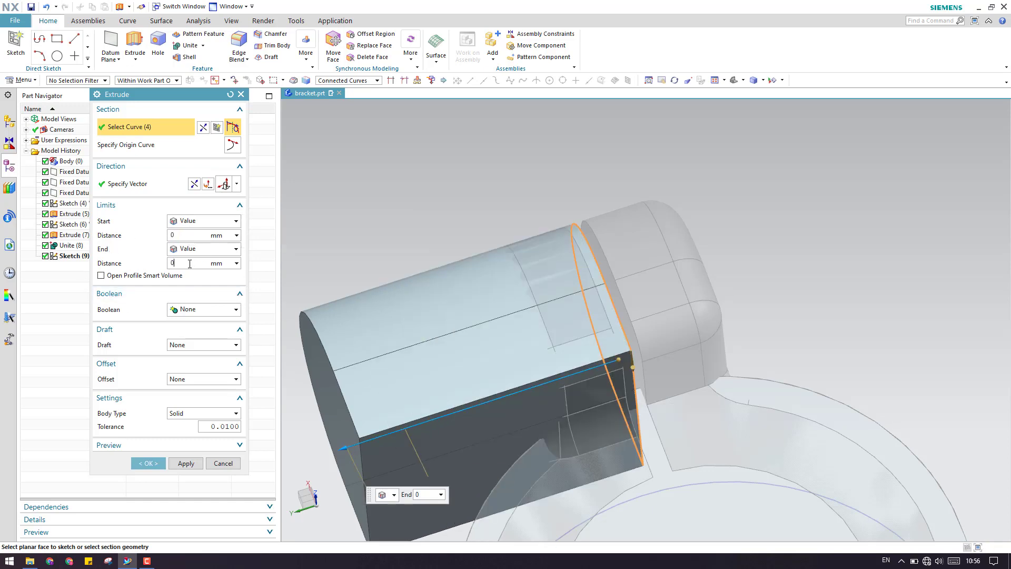
{"action": "left_click", "coordinate": [205, 221]}
{"action": "left_click", "coordinate": [202, 242]}
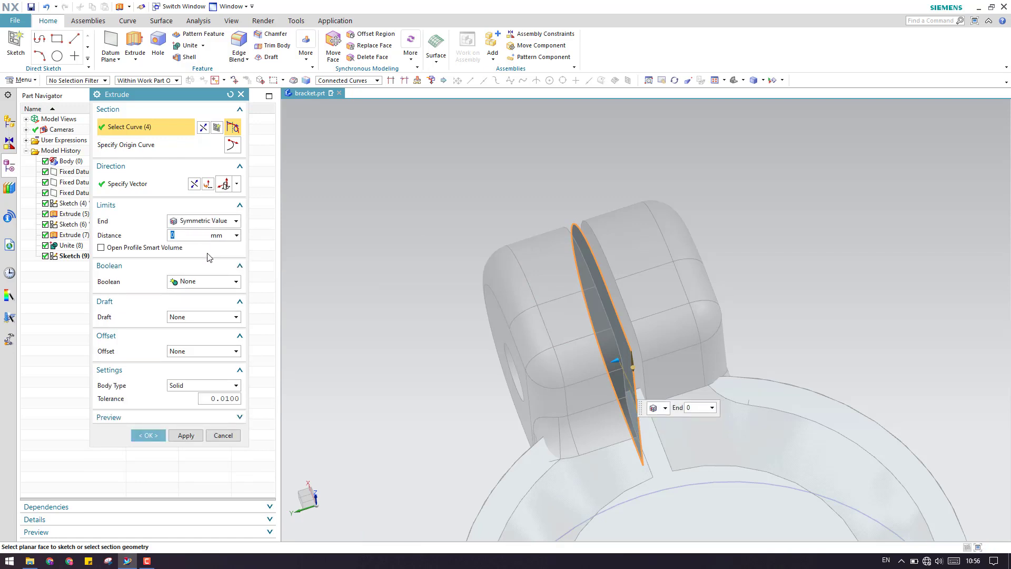
Measure the 10 mm lug distance as the extrusion depth, make it constant, and create the extrusion
{"action": "left_click", "coordinate": [237, 235]}
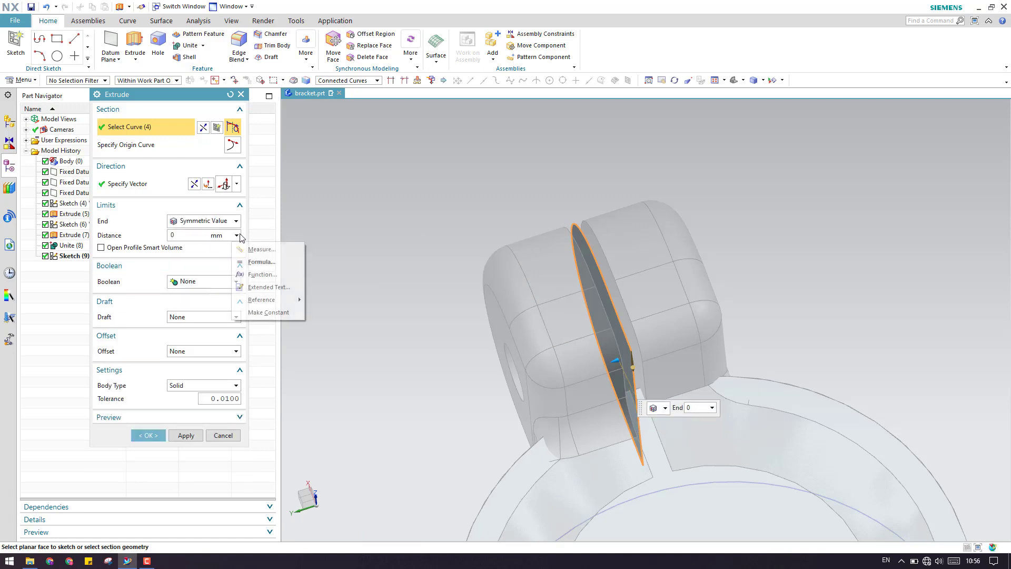
{"action": "left_click", "coordinate": [258, 249]}
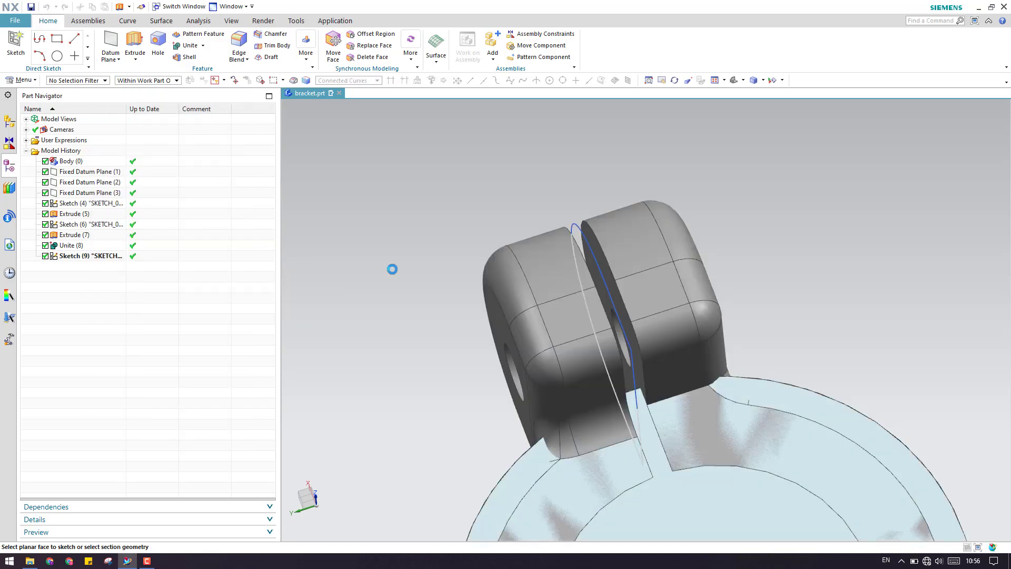
{"action": "left_click", "coordinate": [610, 319]}
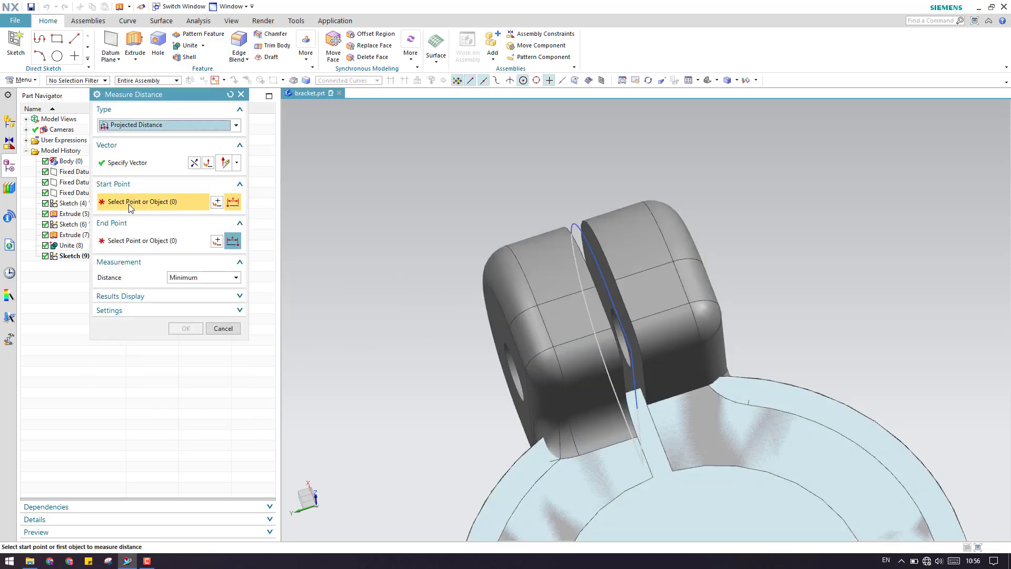
{"action": "left_click", "coordinate": [575, 226]}
{"action": "left_click", "coordinate": [490, 311]}
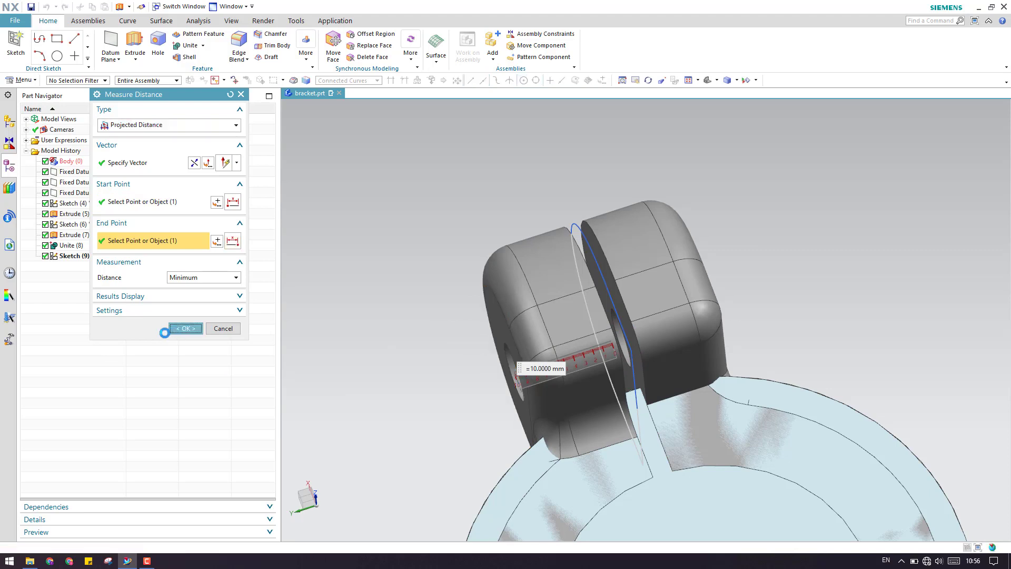
{"action": "left_click", "coordinate": [185, 329]}
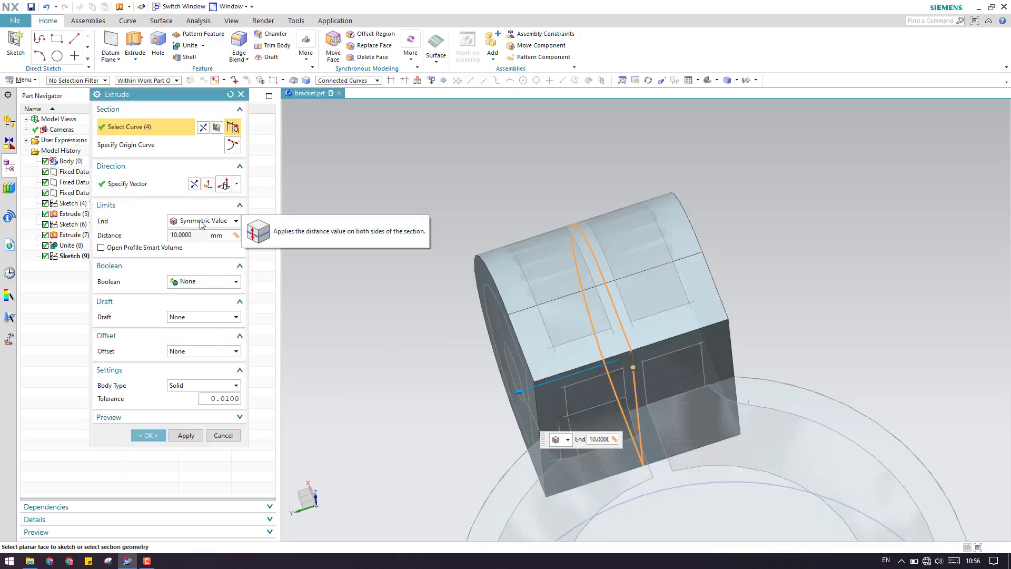
{"action": "left_click", "coordinate": [237, 236]}
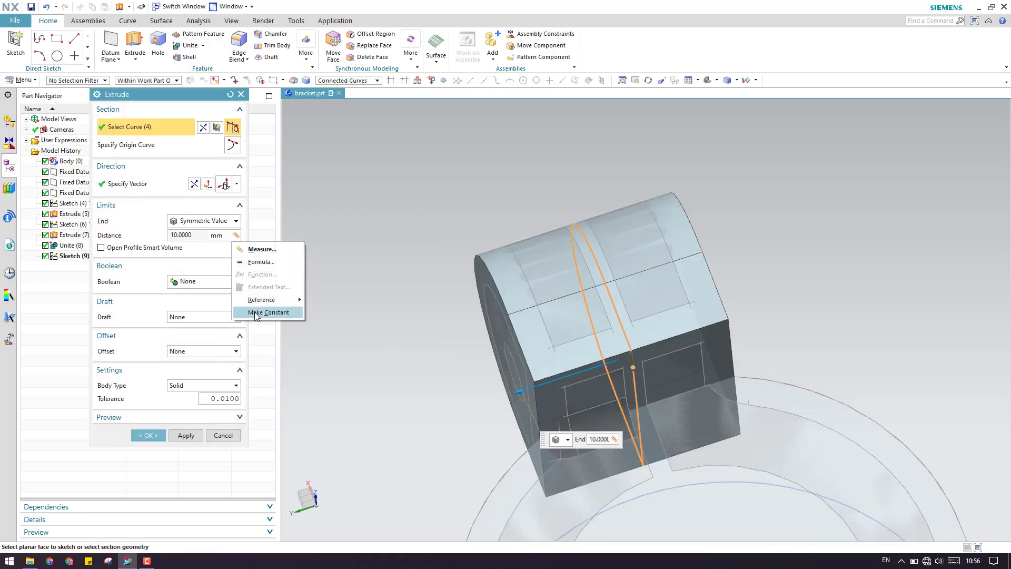
{"action": "left_click", "coordinate": [257, 315]}
{"action": "left_click", "coordinate": [147, 435]}
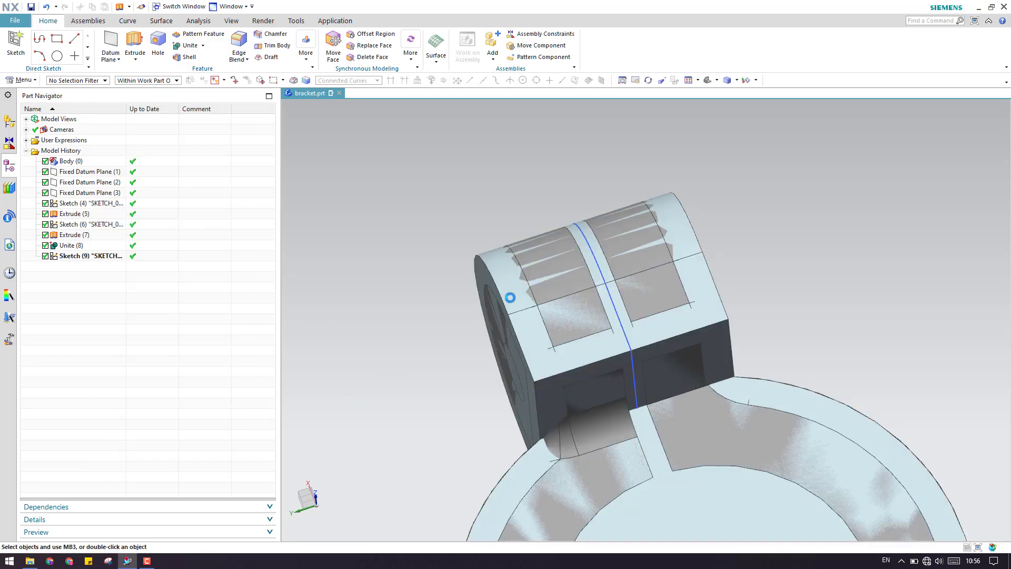
Orbit and zoom around the bracket to inspect the new Extrude (10) solid
{"action": "middle_click_drag", "start_coordinate": [486, 321], "coordinate": [478, 258]}
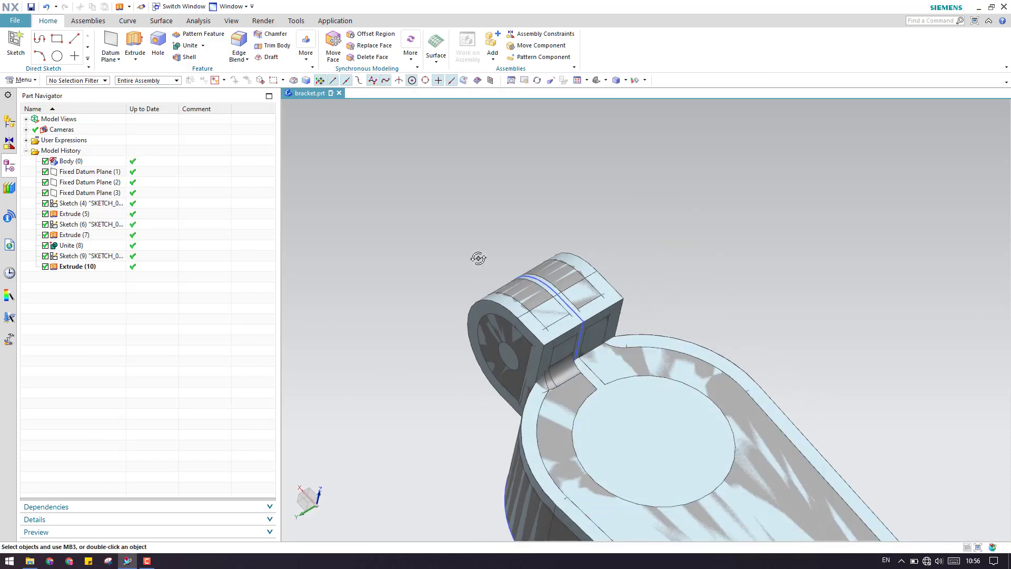
{"action": "scroll", "coordinate": [478, 258], "scroll_direction": "down", "scroll_amount": 4}
{"action": "scroll", "coordinate": [540, 346], "scroll_direction": "up", "scroll_amount": 1}
{"action": "scroll", "coordinate": [540, 346], "scroll_direction": "up", "scroll_amount": 1}
{"action": "middle_click_drag", "start_coordinate": [535, 320], "coordinate": [516, 294]}
{"action": "scroll", "coordinate": [542, 232], "scroll_direction": "down", "scroll_amount": 3}
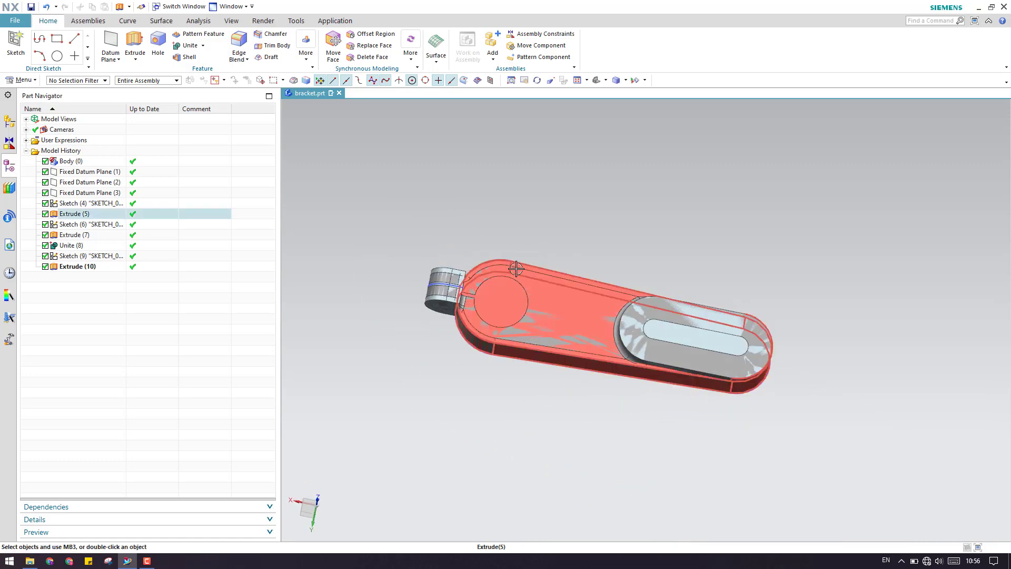
{"action": "scroll", "coordinate": [519, 260], "scroll_direction": "down", "scroll_amount": 3}
{"action": "scroll", "coordinate": [613, 302], "scroll_direction": "up", "scroll_amount": 1}
{"action": "scroll", "coordinate": [613, 301], "scroll_direction": "up", "scroll_amount": 6}
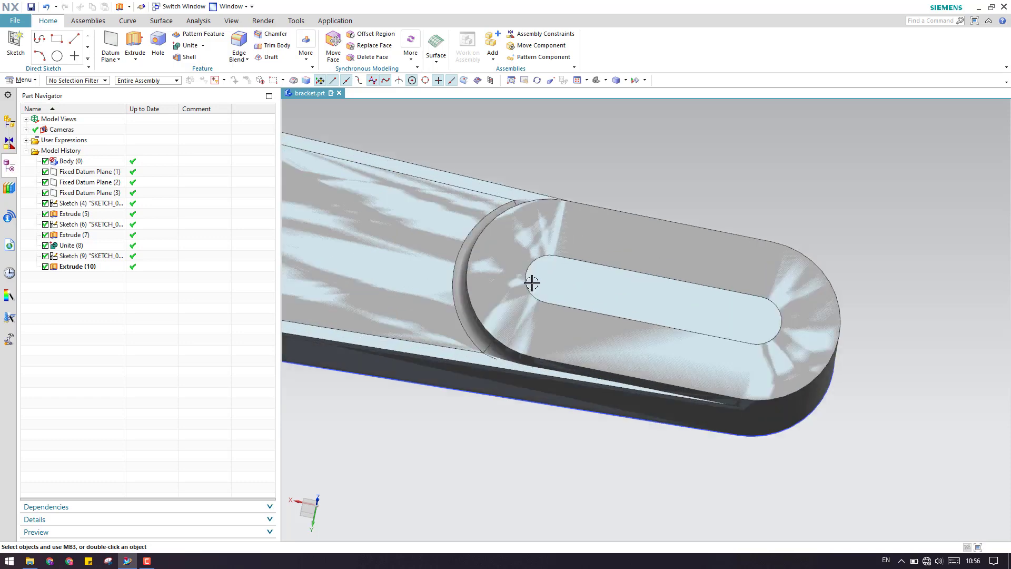
{"action": "scroll", "coordinate": [714, 313], "scroll_direction": "down", "scroll_amount": 5}
{"action": "mouse_move", "coordinate": [627, 337]}
{"action": "middle_mouse_down"}
{"action": "mouse_move", "coordinate": [635, 226]}
{"action": "mouse_move", "coordinate": [647, 277]}
{"action": "mouse_move", "coordinate": [564, 277]}
{"action": "mouse_move", "coordinate": [559, 306]}
{"action": "middle_mouse_up"}
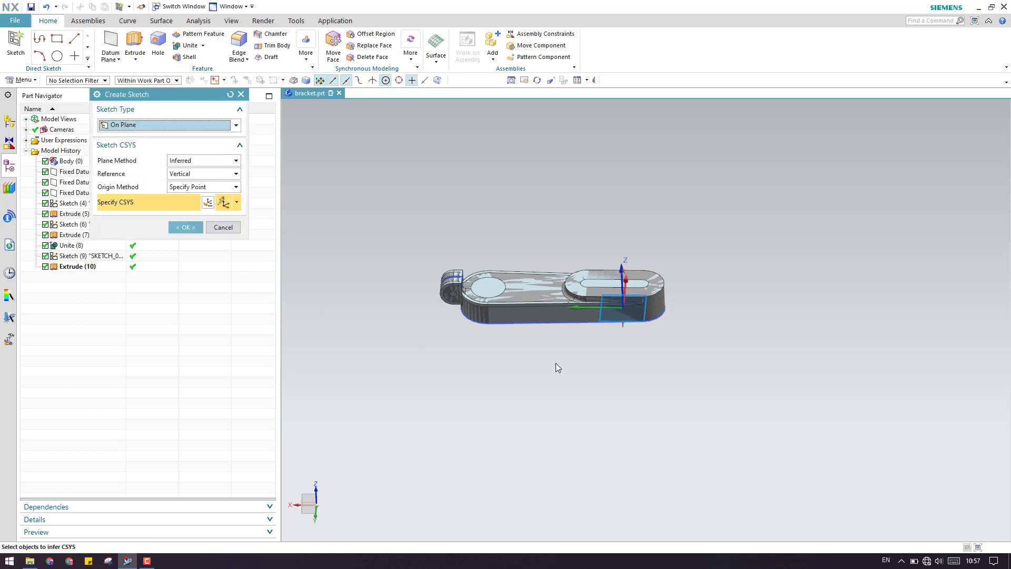
Create an empty sketch on the inferred plane, then delete the misplaced Sketch (11)
{"action": "scroll", "coordinate": [573, 329], "scroll_direction": "up", "scroll_amount": 3}
{"action": "middle_click", "coordinate": [573, 329]}
{"action": "middle_click", "coordinate": [574, 262]}
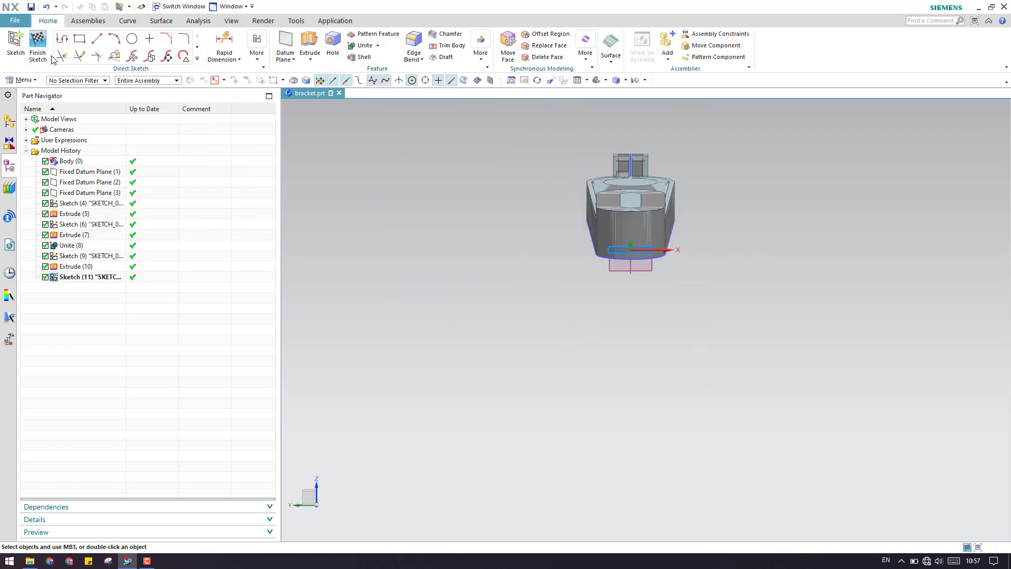
{"action": "left_click", "coordinate": [40, 50]}
{"action": "right_click", "coordinate": [93, 278]}
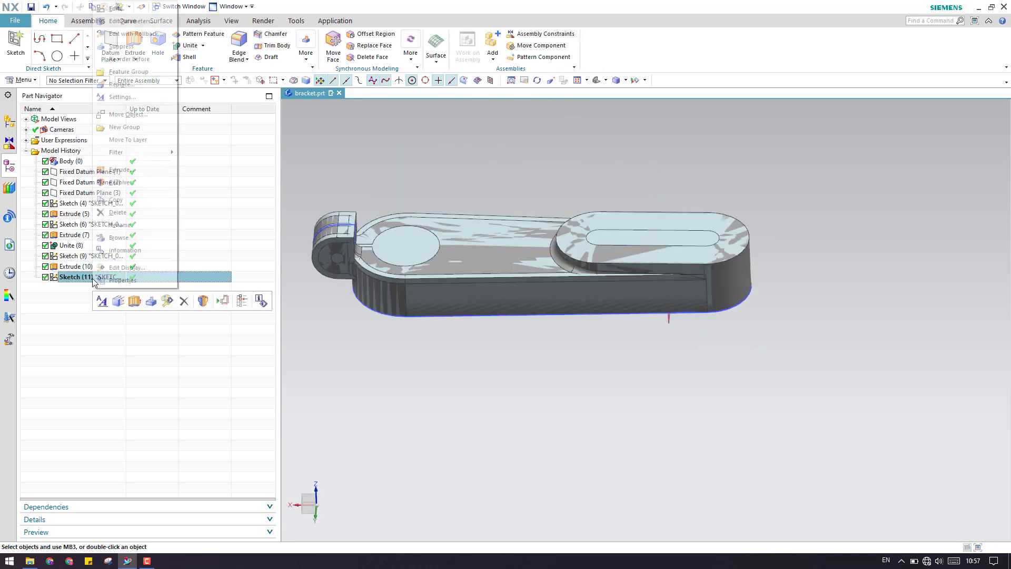
{"action": "left_click", "coordinate": [184, 302]}
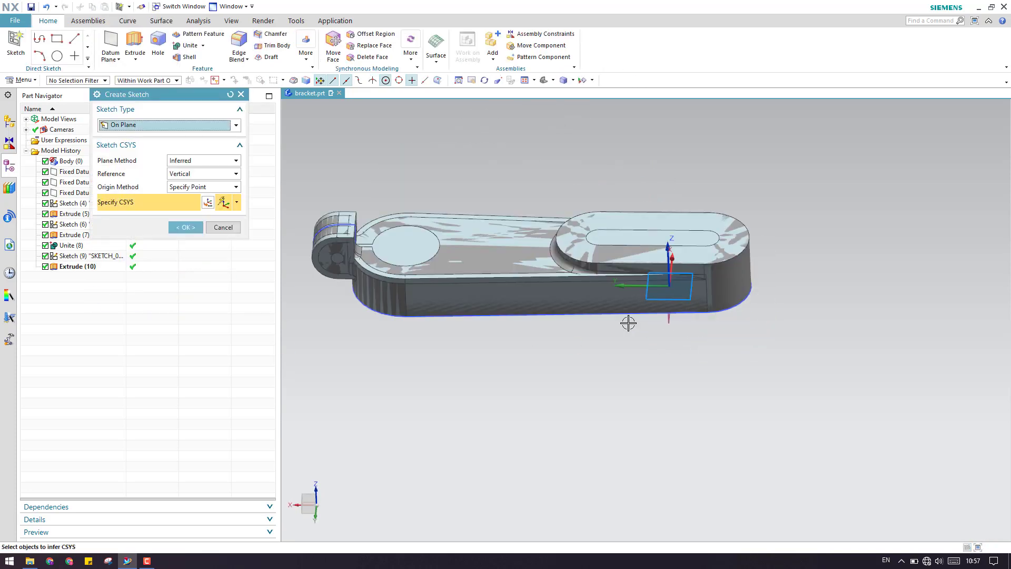
Place a new sketch on the internal datum plane running through the bracket
{"action": "middle_click_drag", "start_coordinate": [627, 323], "coordinate": [677, 260]}
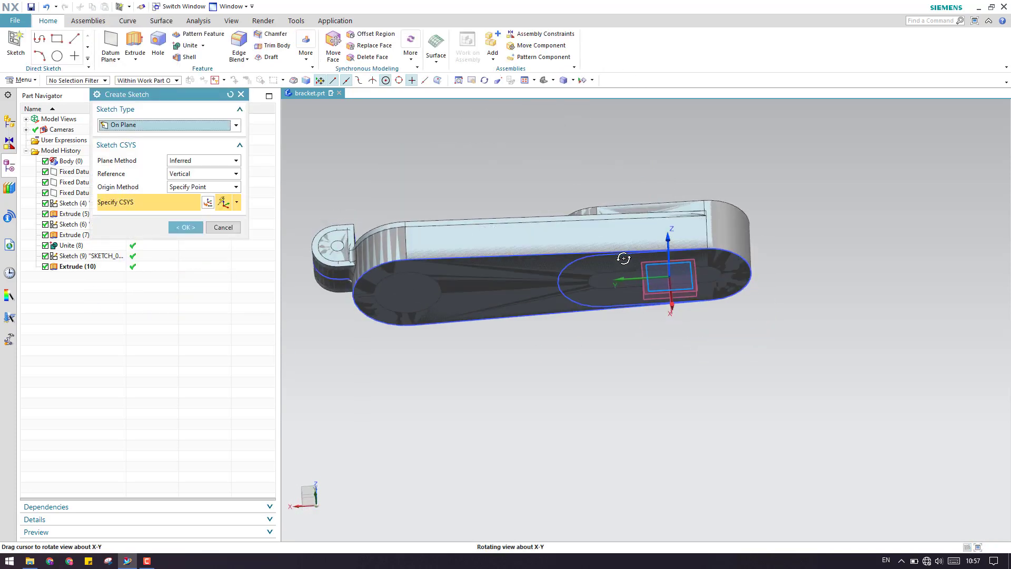
{"action": "left_click", "coordinate": [690, 264]}
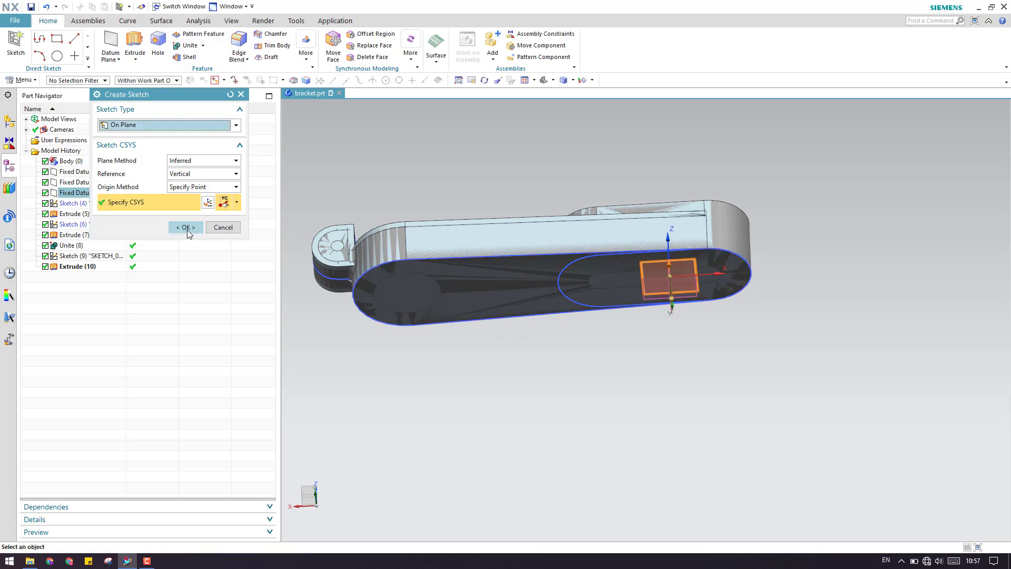
{"action": "left_click", "coordinate": [186, 227]}
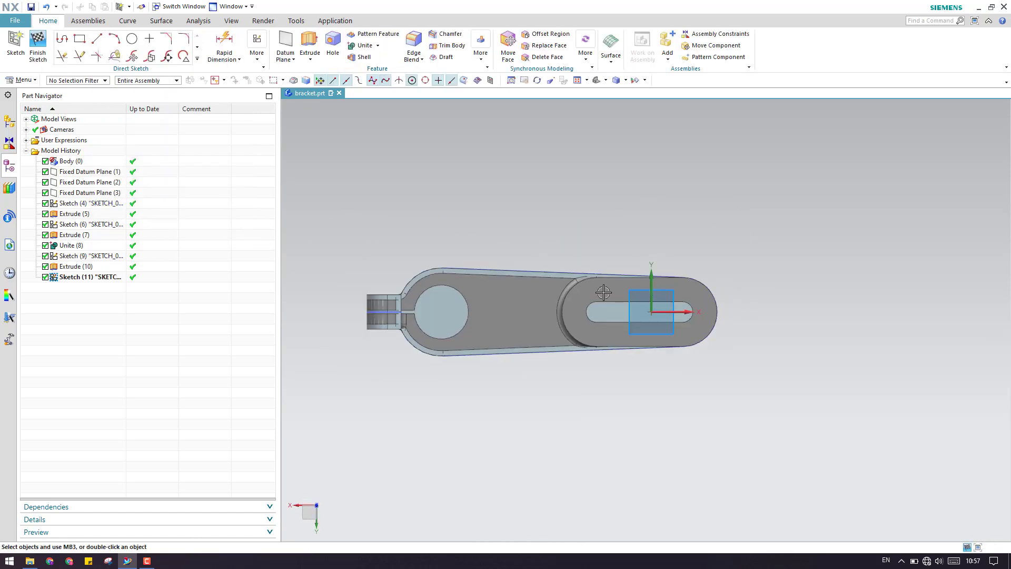
Project the slot's top and bottom edges into the sketch using single-curve selection
{"action": "scroll", "coordinate": [596, 311], "scroll_direction": "down", "scroll_amount": 2}
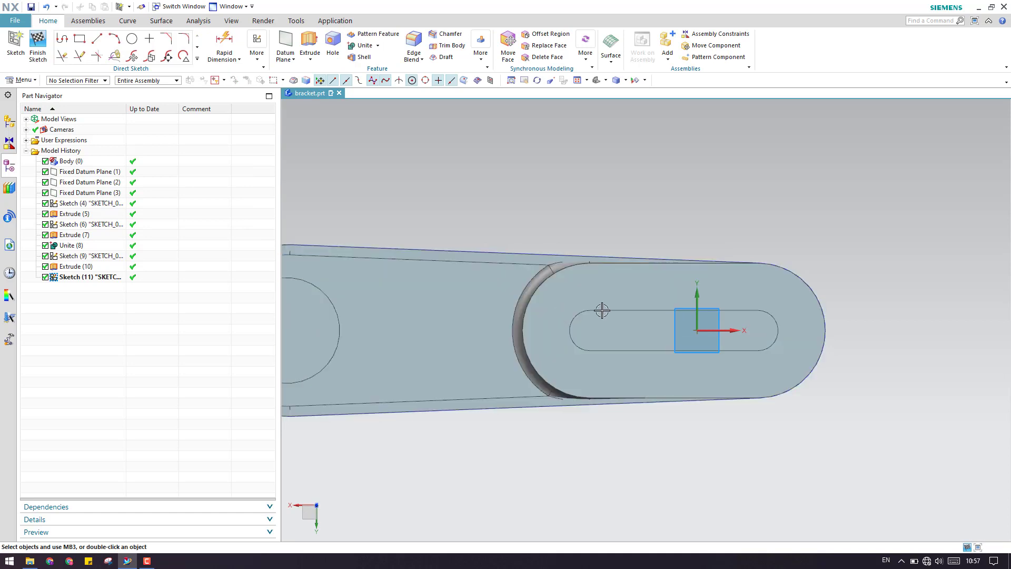
{"action": "scroll", "coordinate": [592, 328], "scroll_direction": "up", "scroll_amount": 2}
{"action": "scroll", "coordinate": [565, 309], "scroll_direction": "down", "scroll_amount": 4}
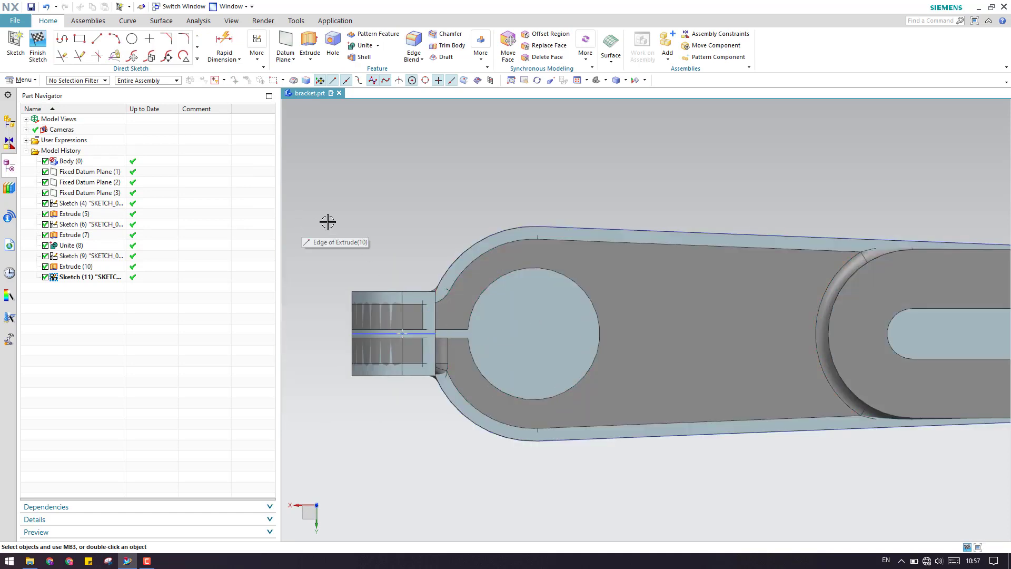
{"action": "scroll", "coordinate": [328, 222], "scroll_direction": "up", "scroll_amount": 3}
{"action": "left_click", "coordinate": [198, 60]}
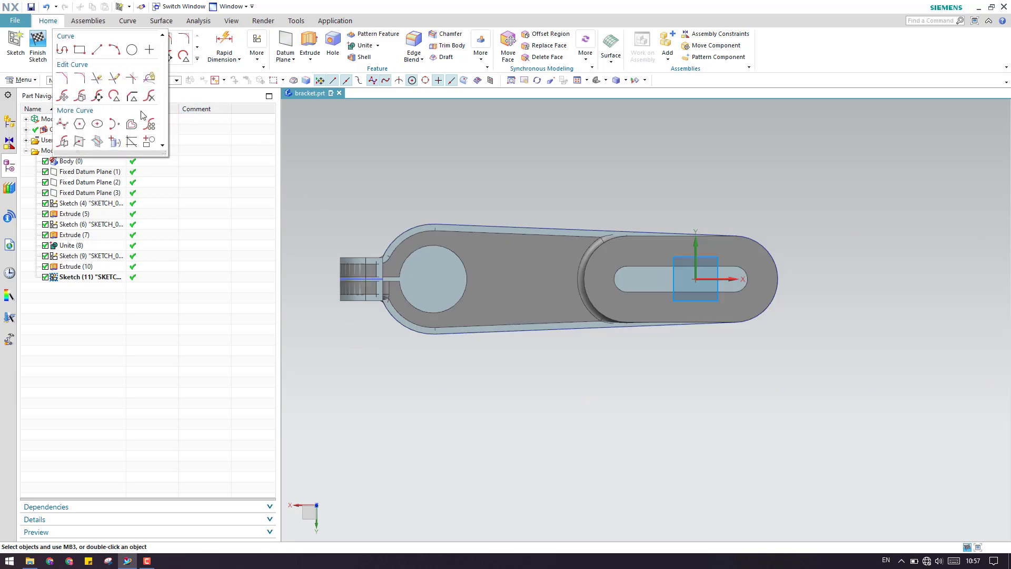
{"action": "left_click", "coordinate": [115, 142]}
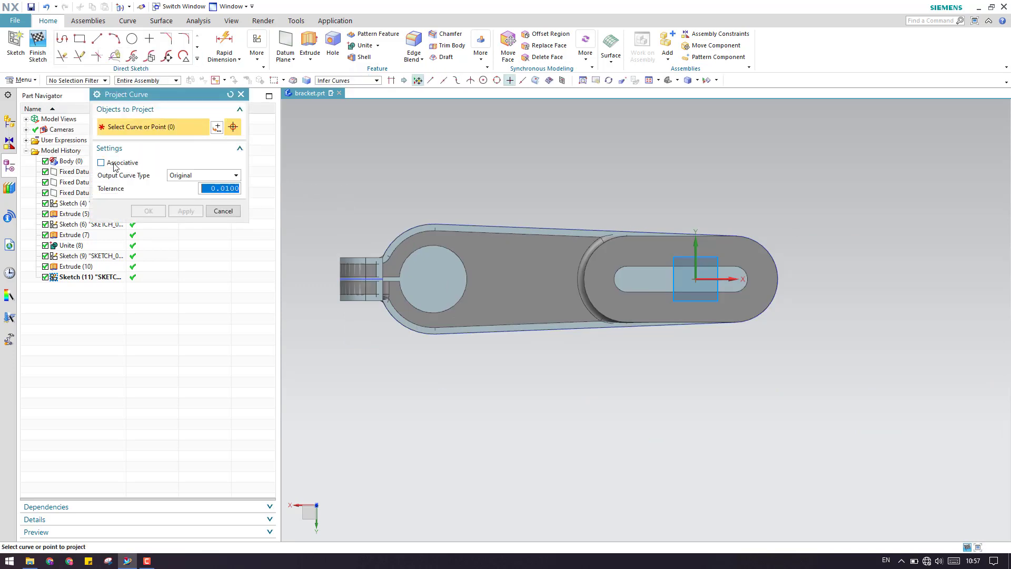
{"action": "scroll", "coordinate": [676, 268], "scroll_direction": "down", "scroll_amount": 3}
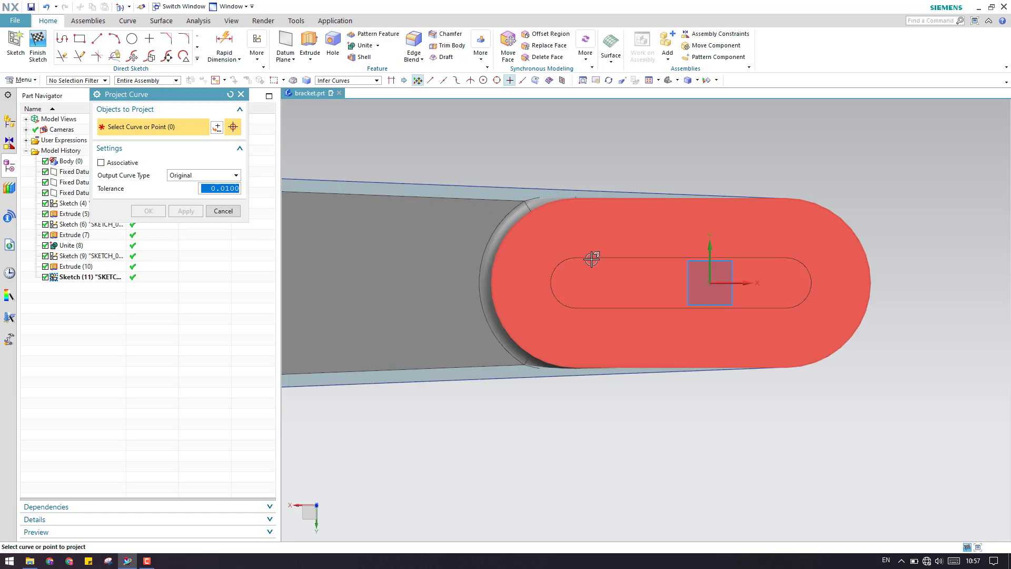
{"action": "left_click", "coordinate": [347, 80]}
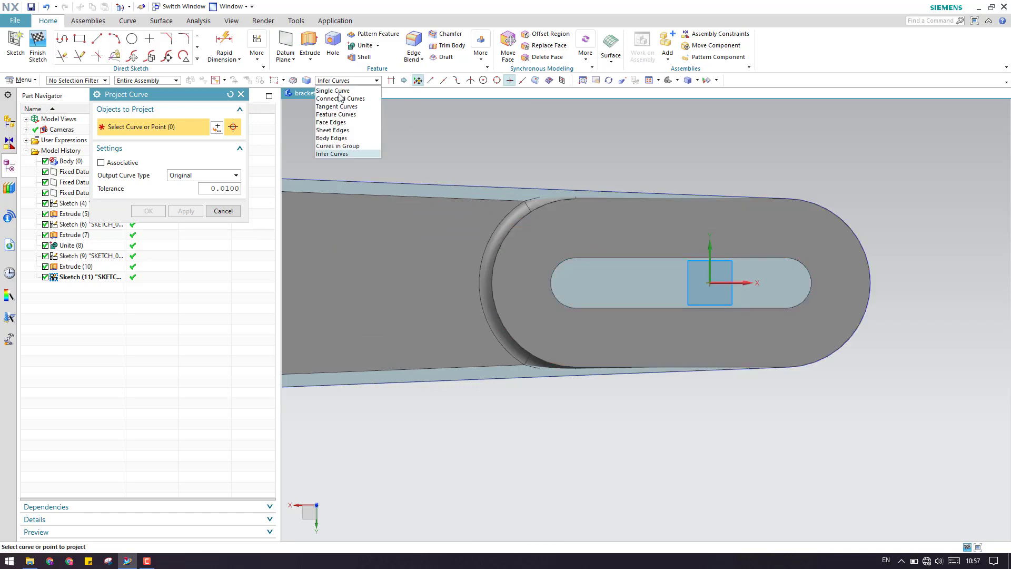
{"action": "left_click", "coordinate": [337, 90]}
{"action": "scroll", "coordinate": [595, 259], "scroll_direction": "down", "scroll_amount": 3}
{"action": "left_click", "coordinate": [597, 260]}
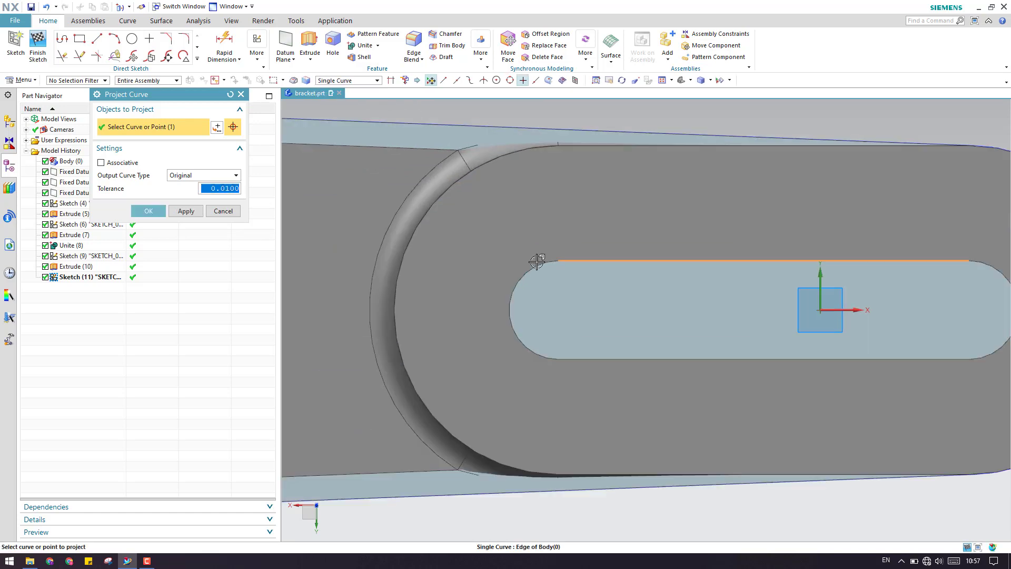
{"action": "left_click", "coordinate": [577, 360]}
Add the bore circle and the slit's top and bottom edges, then complete the projection
{"action": "scroll", "coordinate": [530, 287], "scroll_direction": "up", "scroll_amount": 4}
{"action": "scroll", "coordinate": [663, 291], "scroll_direction": "down", "scroll_amount": 5}
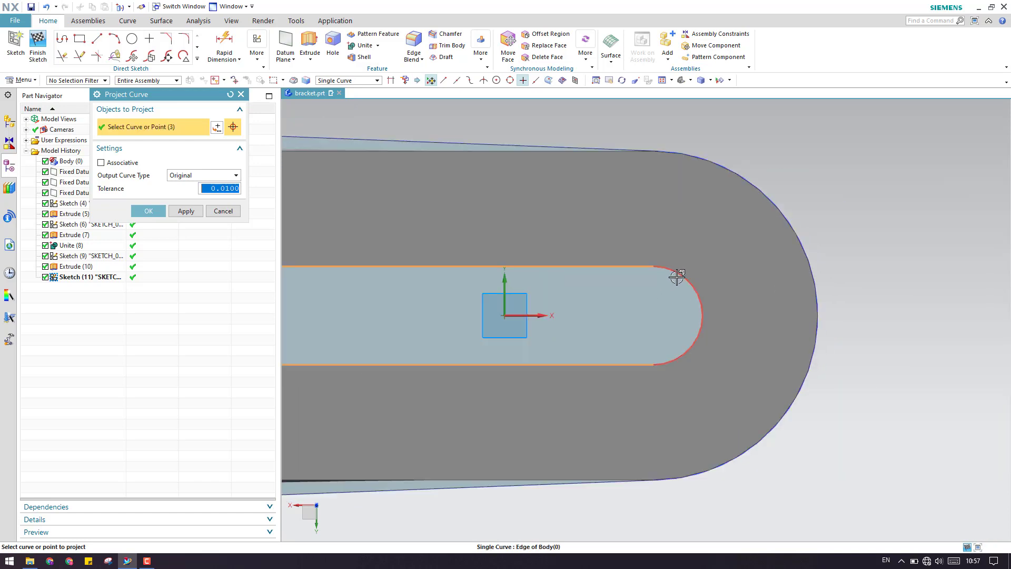
{"action": "scroll", "coordinate": [908, 310], "scroll_direction": "up", "scroll_amount": 4}
{"action": "scroll", "coordinate": [704, 323], "scroll_direction": "down", "scroll_amount": 1}
{"action": "scroll", "coordinate": [621, 304], "scroll_direction": "down", "scroll_amount": 2}
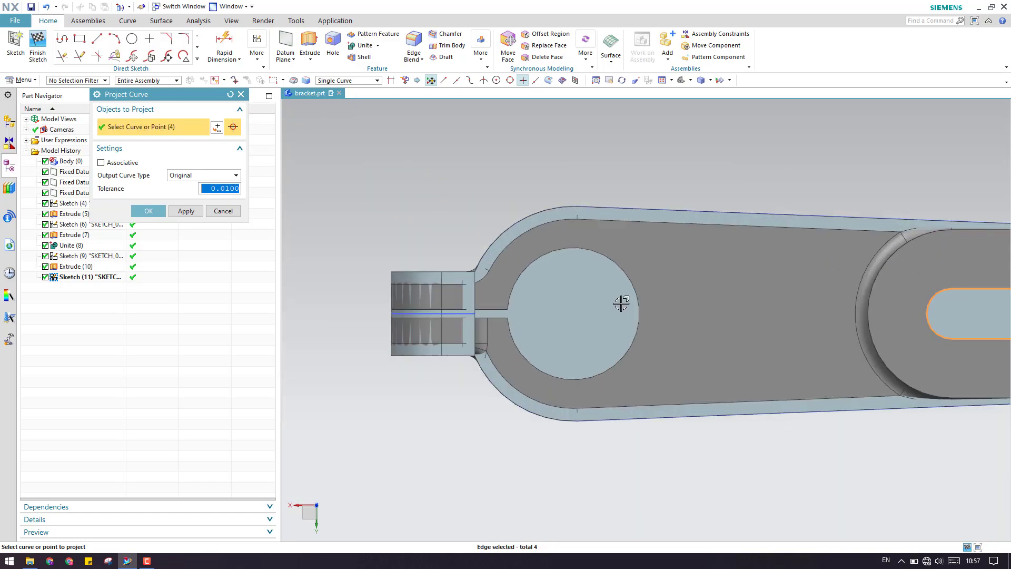
{"action": "left_click", "coordinate": [575, 305]}
{"action": "scroll", "coordinate": [492, 307], "scroll_direction": "down", "scroll_amount": 3}
{"action": "left_click", "coordinate": [485, 307]}
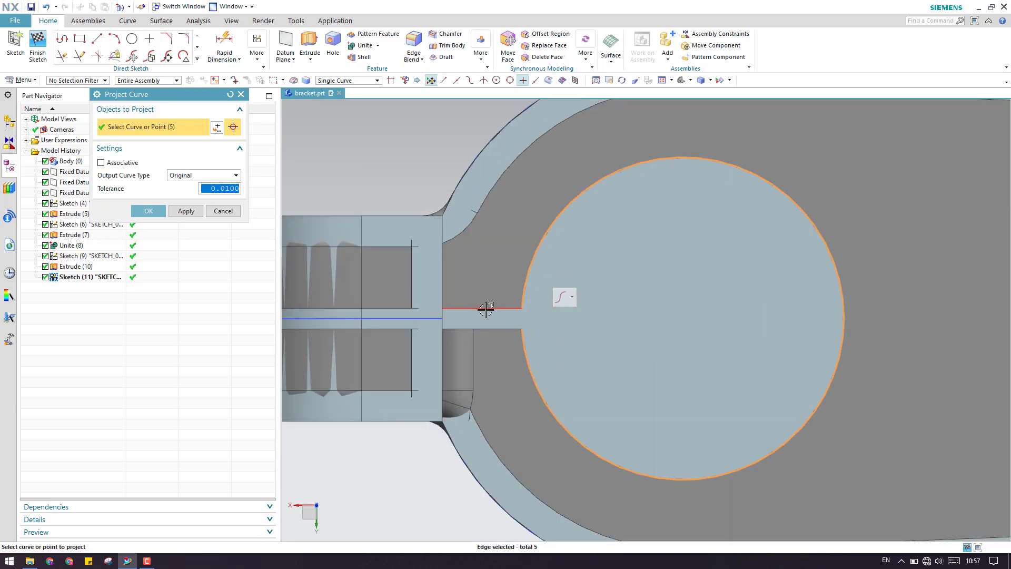
{"action": "left_click", "coordinate": [484, 334]}
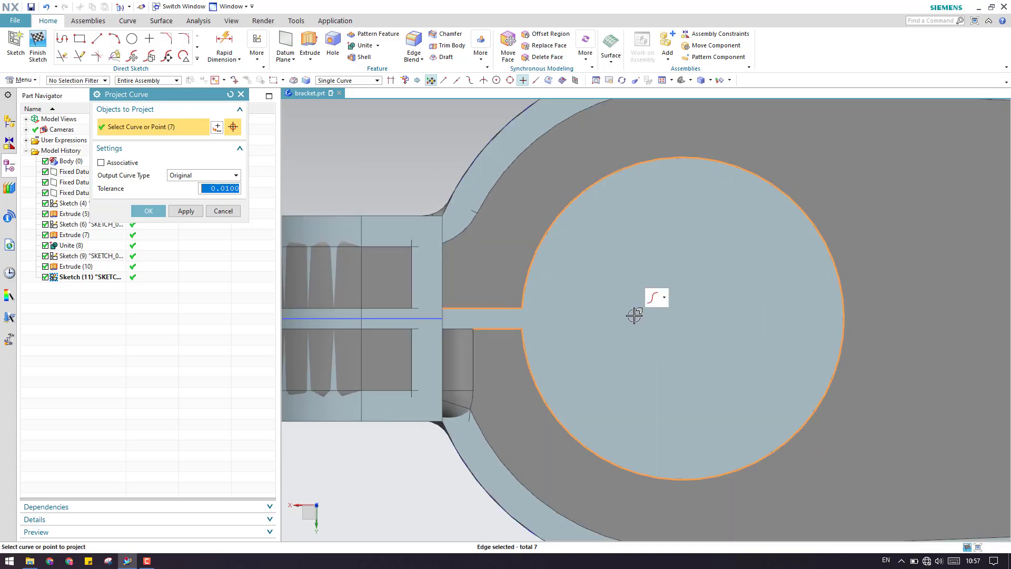
{"action": "scroll", "coordinate": [637, 314], "scroll_direction": "up", "scroll_amount": 3}
{"action": "scroll", "coordinate": [544, 316], "scroll_direction": "down", "scroll_amount": 3}
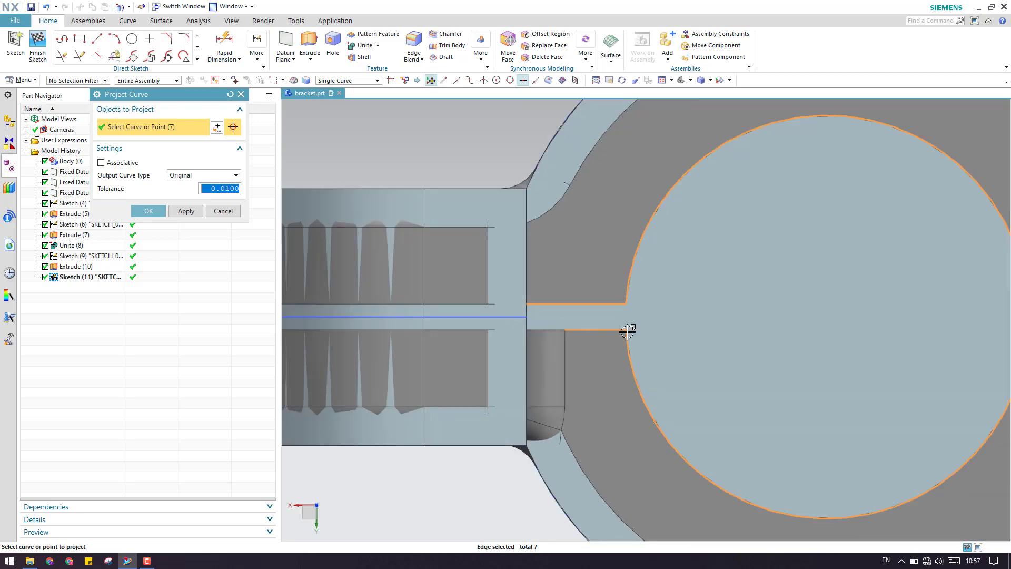
{"action": "scroll", "coordinate": [647, 321], "scroll_direction": "up", "scroll_amount": 2}
{"action": "left_click", "coordinate": [149, 211]}
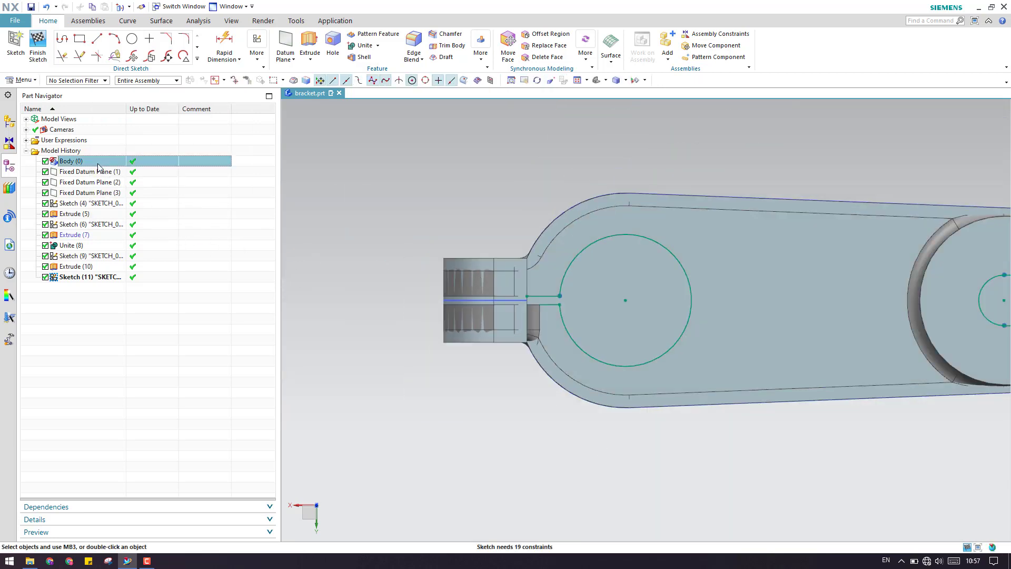
Hide the Body, Extrude (10) and Extrude (7) solids
{"action": "right_click", "coordinate": [70, 161]}
{"action": "left_click", "coordinate": [89, 257]}
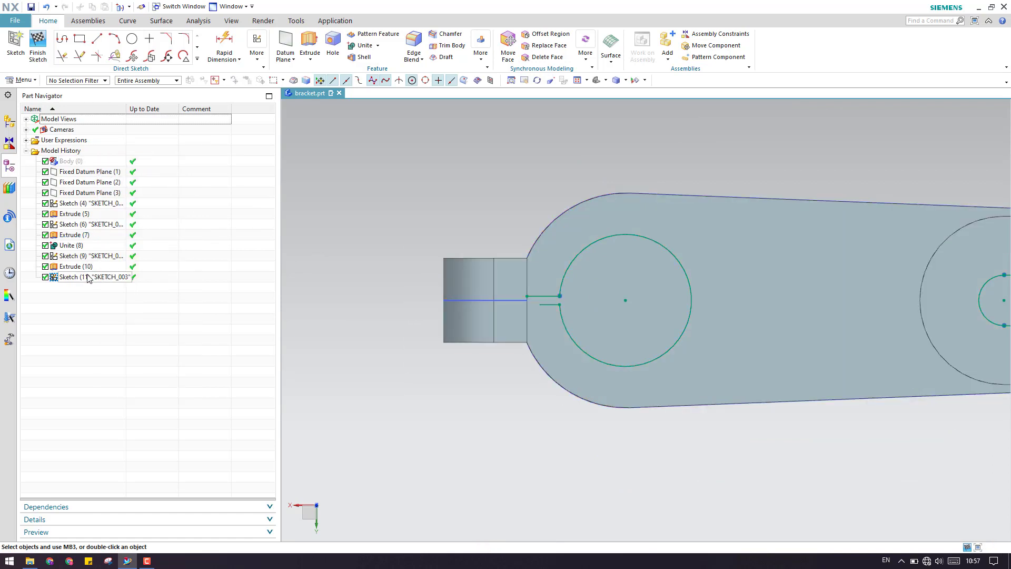
{"action": "right_click", "coordinate": [89, 268]}
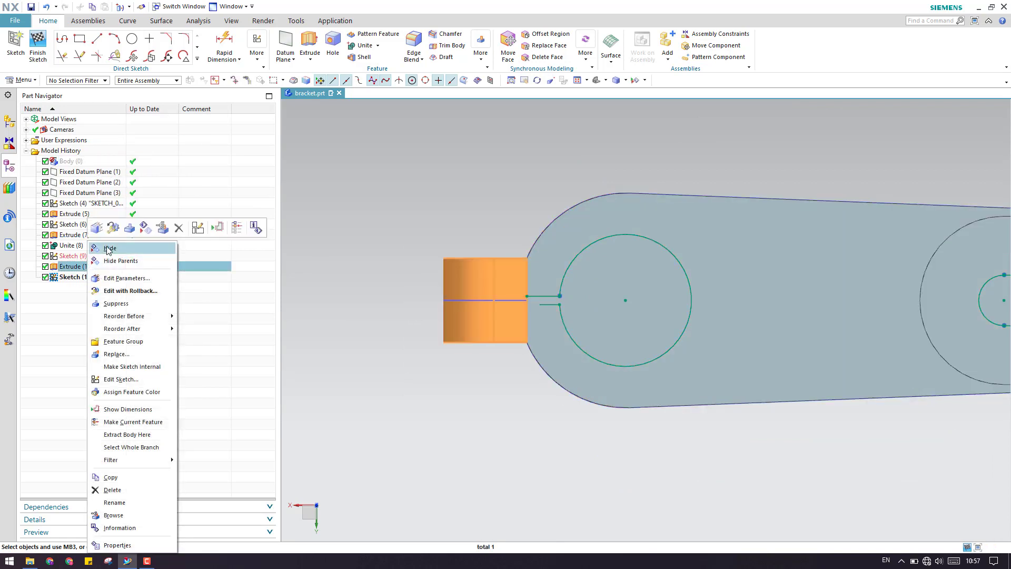
{"action": "left_click", "coordinate": [111, 248]}
{"action": "right_click", "coordinate": [98, 236]}
{"action": "left_click", "coordinate": [98, 236]}
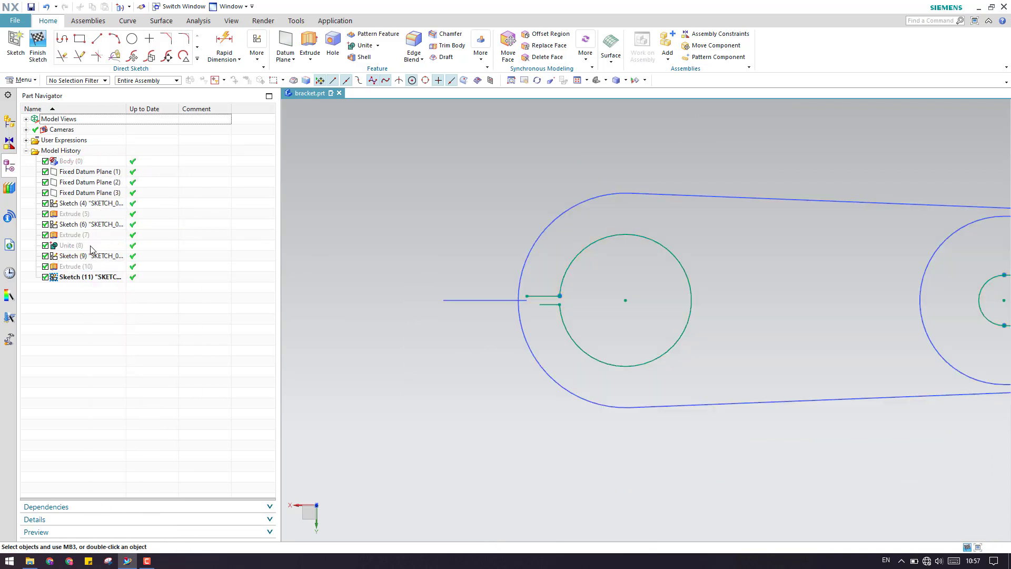
{"action": "scroll", "coordinate": [353, 266], "scroll_direction": "down", "scroll_amount": 3}
{"action": "scroll", "coordinate": [860, 293], "scroll_direction": "up", "scroll_amount": 3}
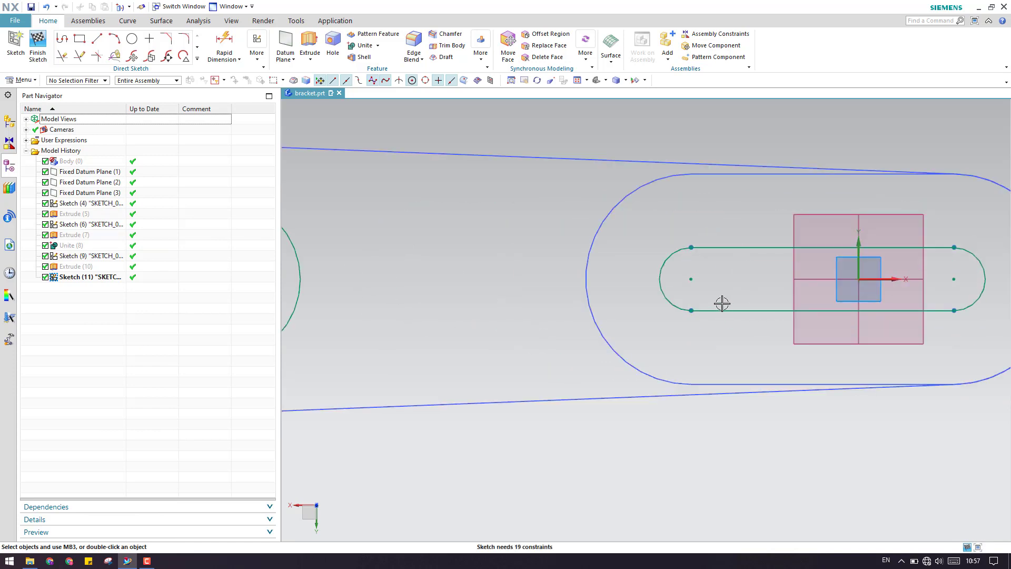
{"action": "scroll", "coordinate": [806, 303], "scroll_direction": "down", "scroll_amount": 3}
{"action": "scroll", "coordinate": [475, 311], "scroll_direction": "up", "scroll_amount": 5}
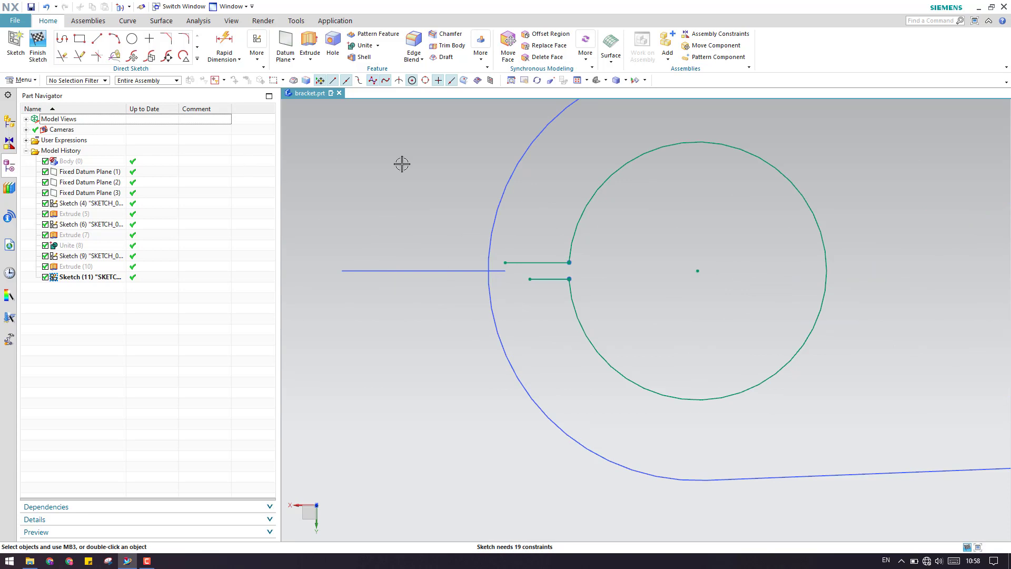
{"action": "scroll", "coordinate": [402, 164], "scroll_direction": "down", "scroll_amount": 4}
Draw a vertical end line to the left of the slit
{"action": "left_click", "coordinate": [97, 38]}
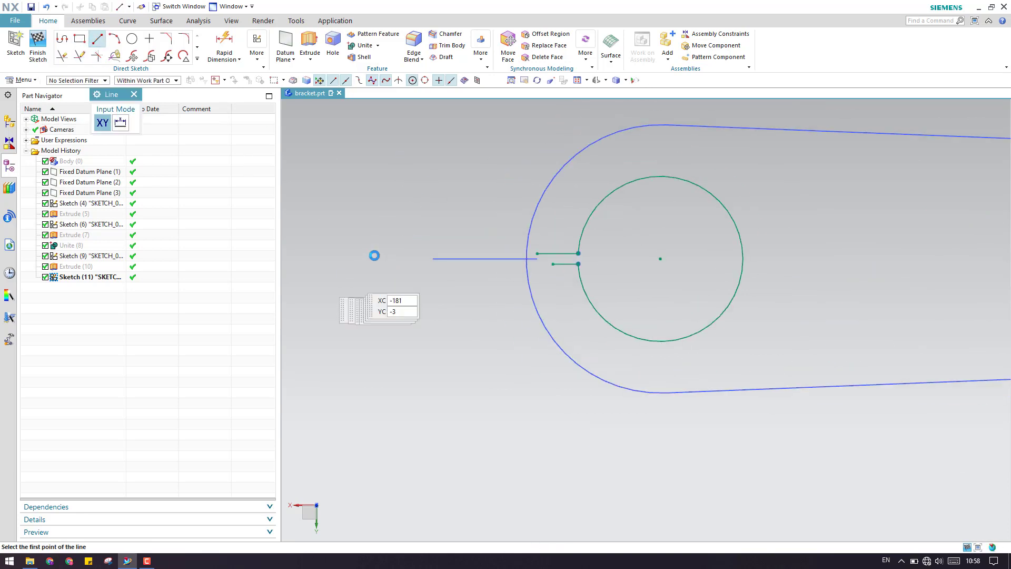
{"action": "left_click", "coordinate": [371, 198]}
{"action": "left_click", "coordinate": [371, 337]}
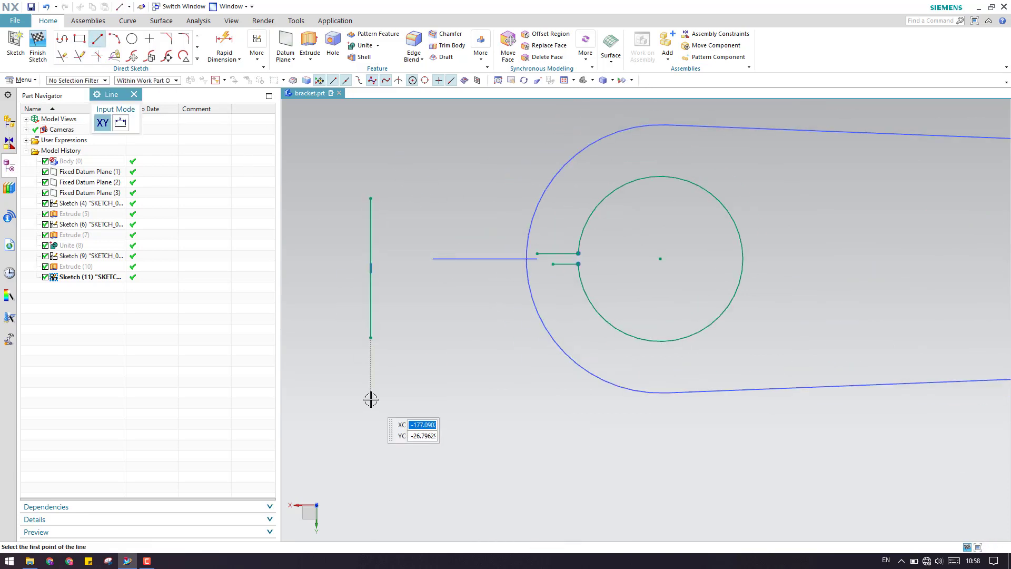
{"action": "key", "text": "Escape"}
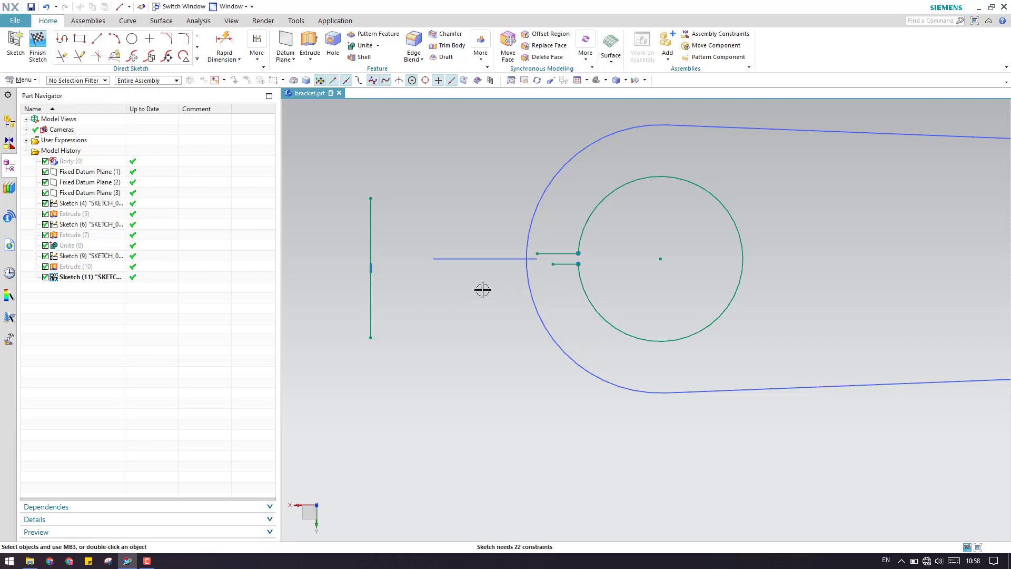
Extend the lower slit line to the new line, trim its upper overhang, and finish the sketch
{"action": "key", "text": "e"}
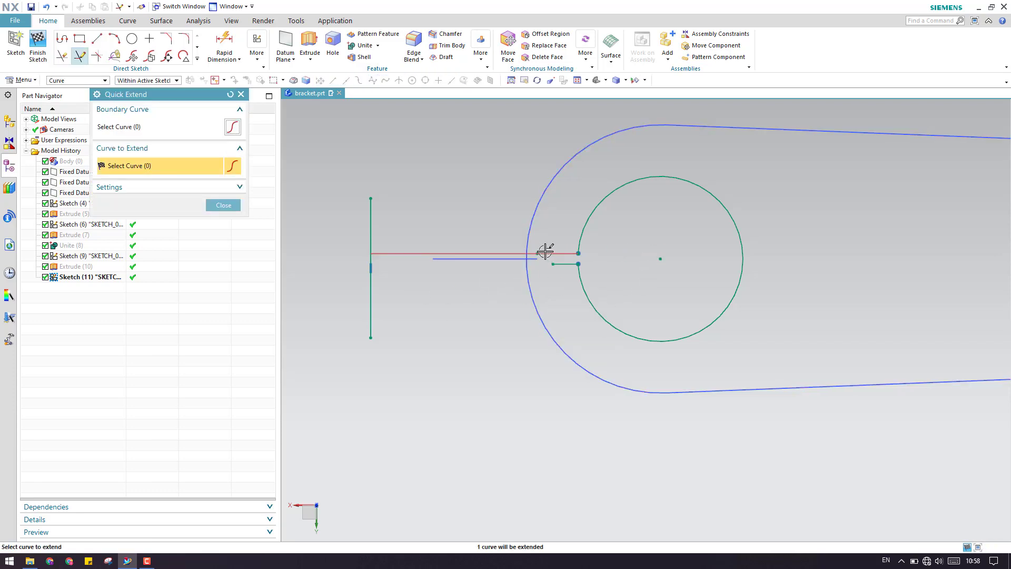
{"action": "left_click", "coordinate": [563, 265]}
{"action": "key", "text": "Escape"}
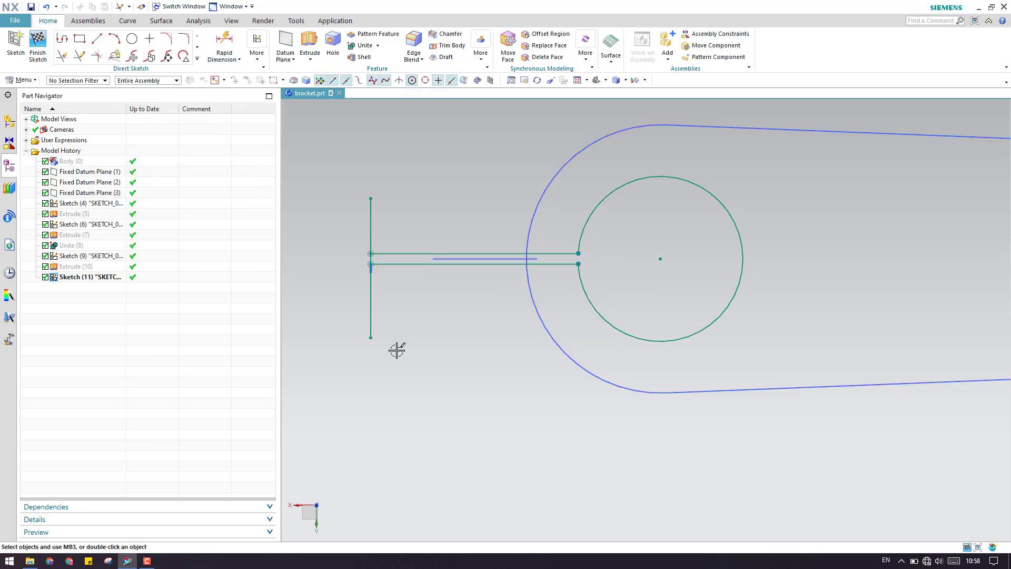
{"action": "key", "text": "t"}
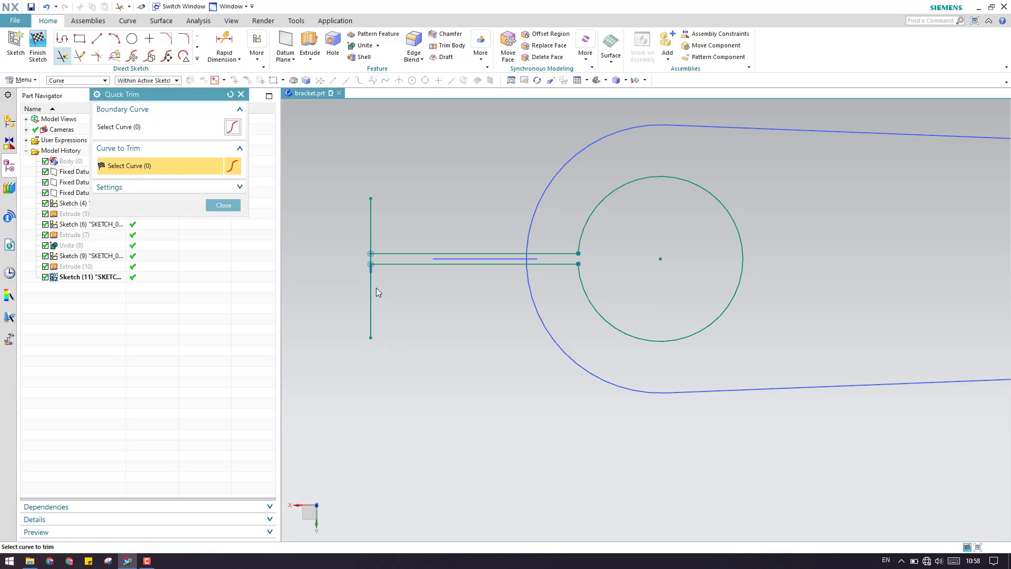
{"action": "left_click", "coordinate": [369, 233]}
{"action": "key", "text": "Escape"}
{"action": "key", "text": "ctrl+q"}
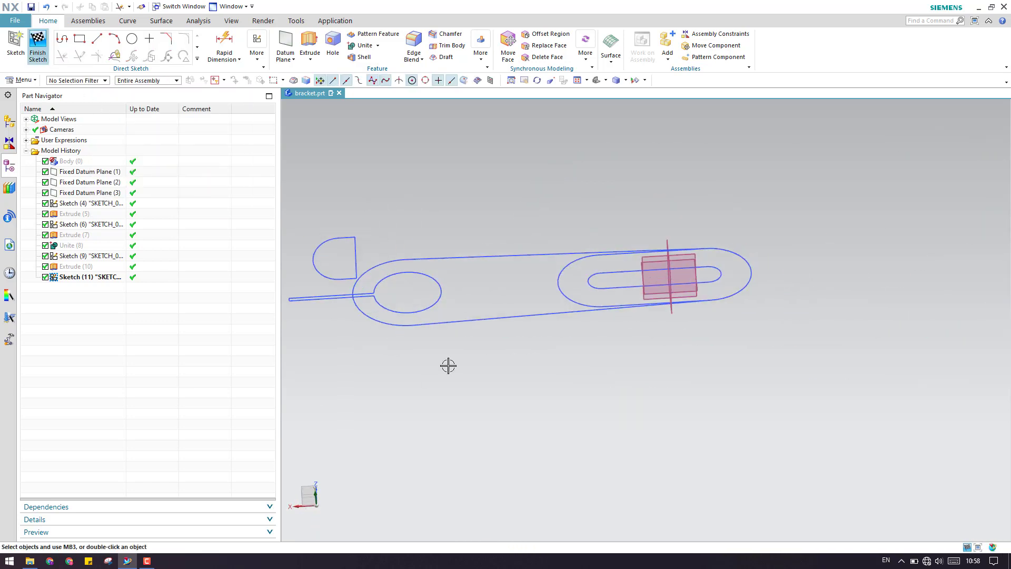
Show the Extrude (10) left block and the Unite (8) main bracket body again
{"action": "right_click", "coordinate": [79, 266]}
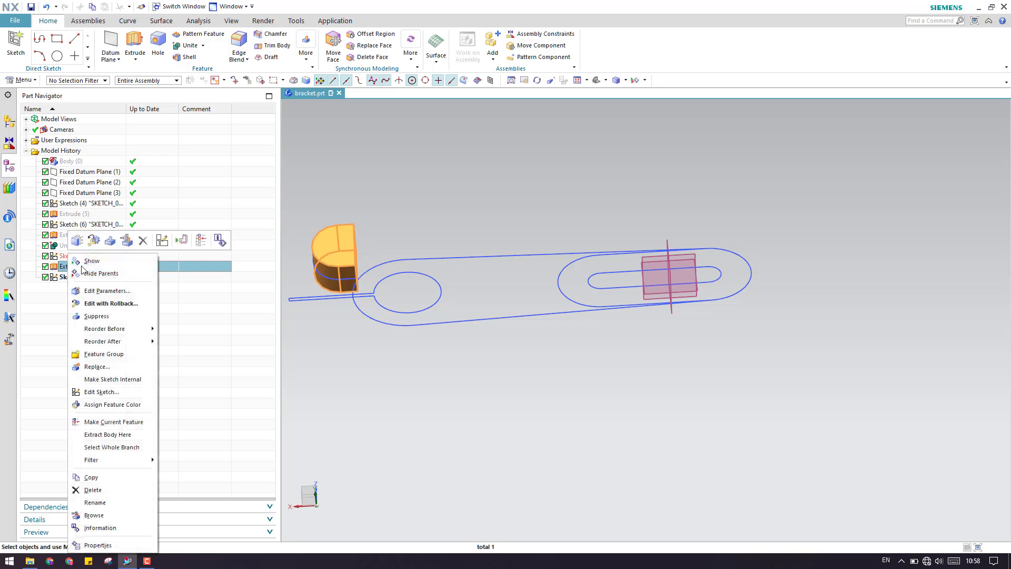
{"action": "left_click", "coordinate": [83, 272]}
{"action": "left_click", "coordinate": [81, 245]}
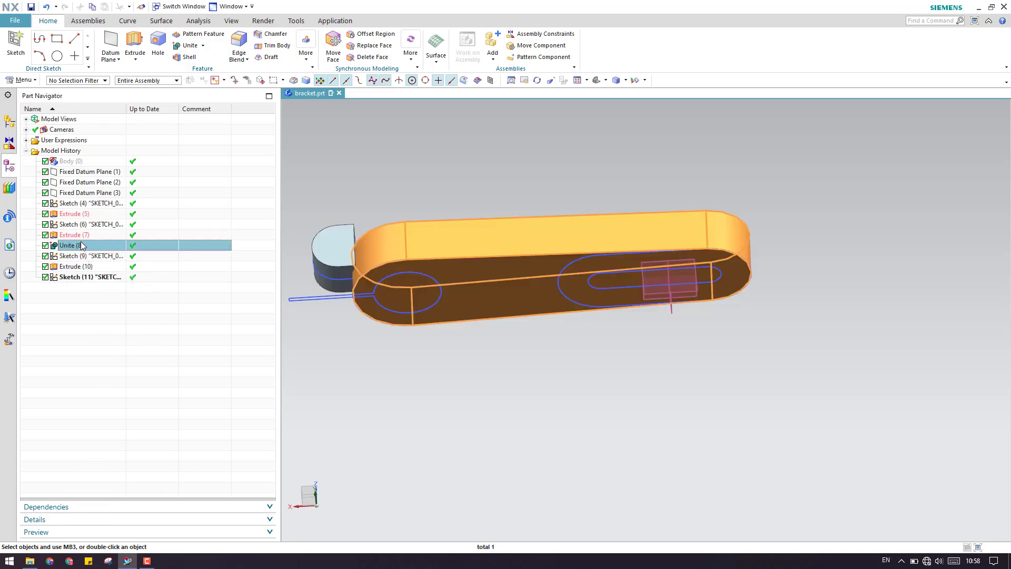
{"action": "right_click", "coordinate": [81, 242]}
{"action": "left_click", "coordinate": [91, 236]}
{"action": "middle_click_drag", "start_coordinate": [487, 300], "coordinate": [542, 357]}
{"action": "scroll", "coordinate": [461, 322], "scroll_direction": "up", "scroll_amount": 5}
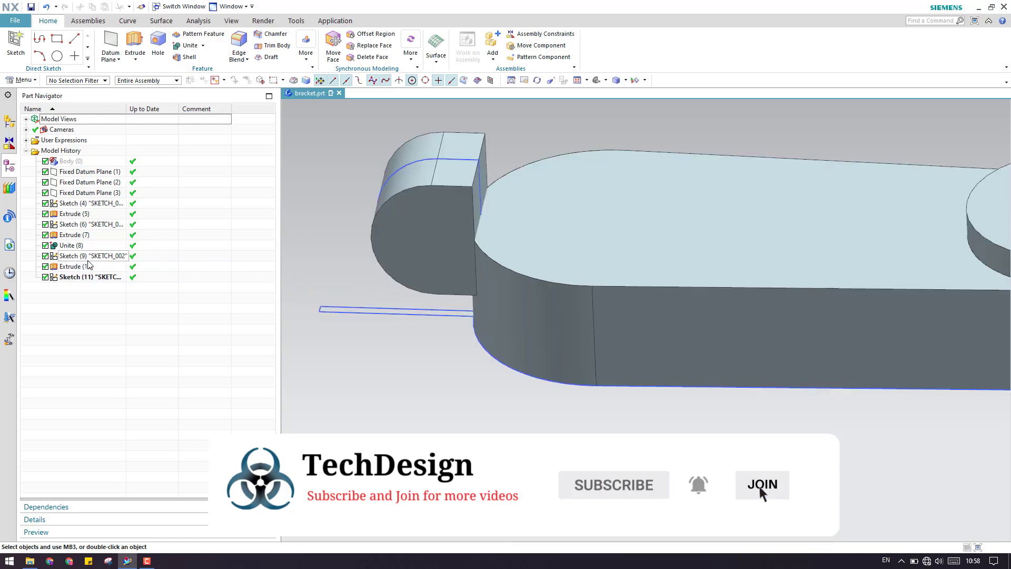
Unite the left block into the main bracket, with the bracket as target and Extrude (10) as tool
{"action": "left_click", "coordinate": [188, 45]}
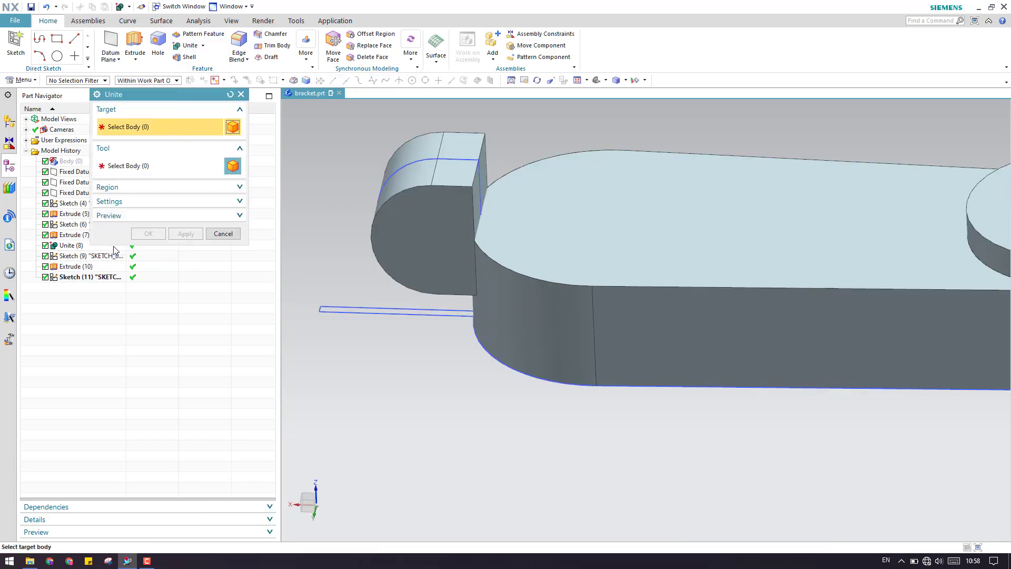
{"action": "left_click", "coordinate": [88, 248]}
{"action": "left_click", "coordinate": [409, 236]}
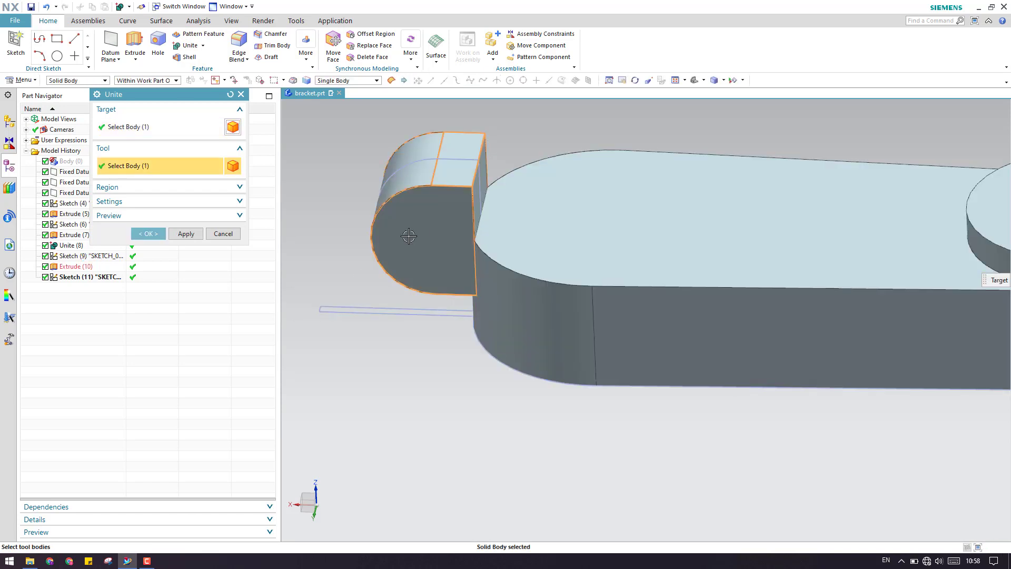
{"action": "left_click", "coordinate": [152, 236]}
{"action": "scroll", "coordinate": [467, 274], "scroll_direction": "down", "scroll_amount": 2}
{"action": "scroll", "coordinate": [463, 279], "scroll_direction": "up", "scroll_amount": 2}
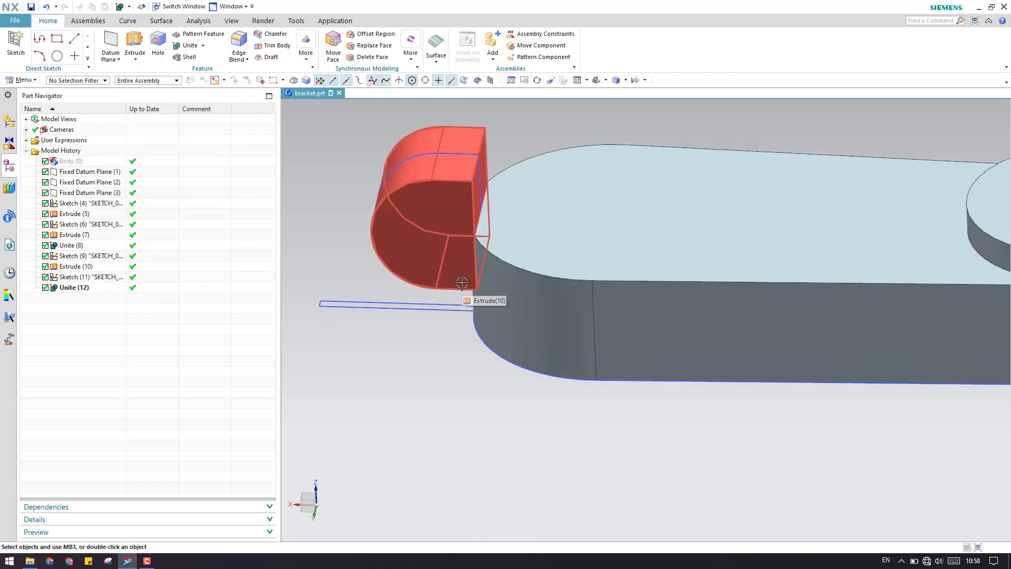
{"action": "scroll", "coordinate": [422, 290], "scroll_direction": "down", "scroll_amount": 2}
Extrude the Sketch (11) profile with a 60 mm end distance
{"action": "left_click", "coordinate": [134, 45]}
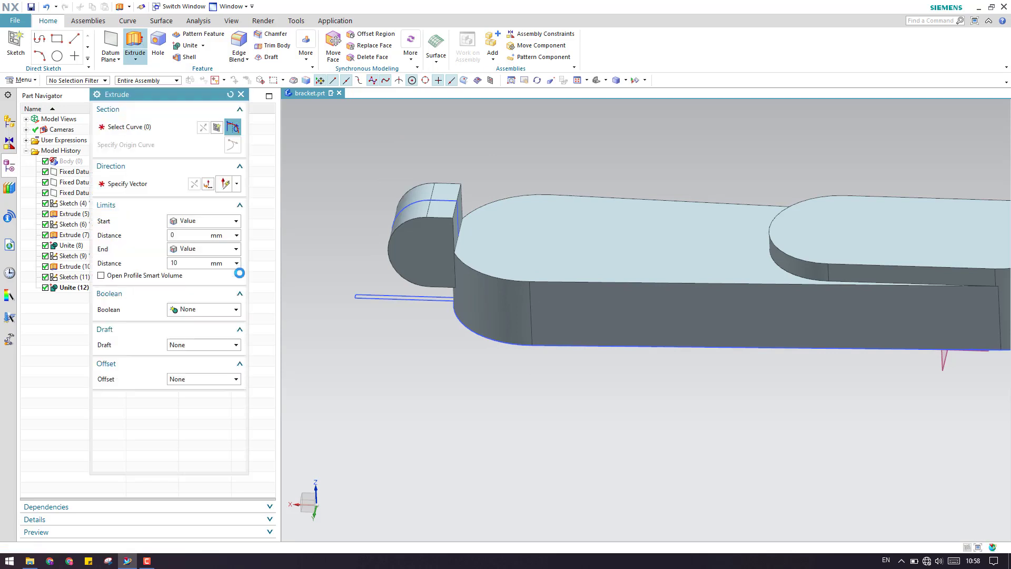
{"action": "left_click", "coordinate": [59, 280]}
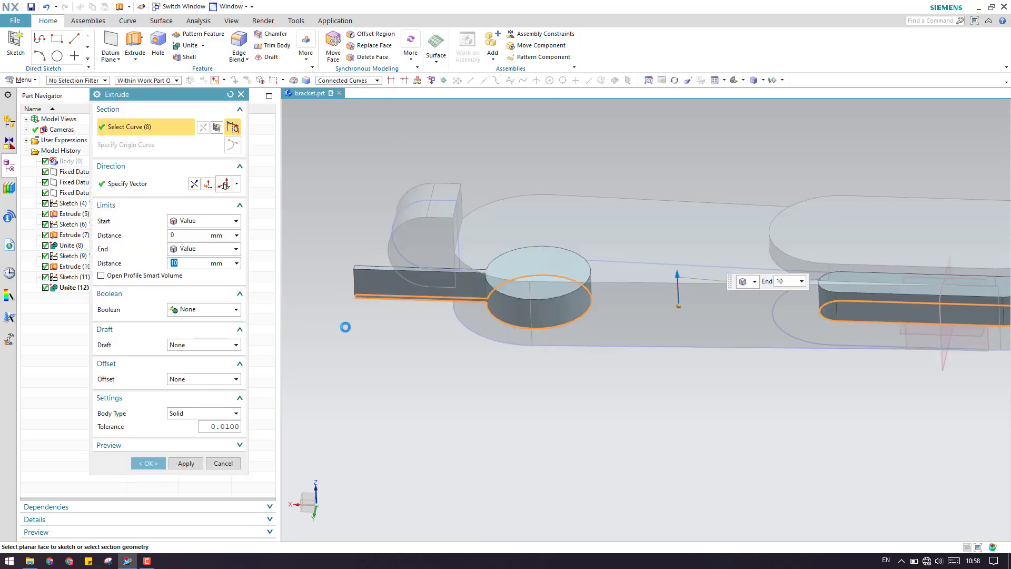
{"action": "scroll", "coordinate": [345, 327], "scroll_direction": "down", "scroll_amount": 4}
{"action": "scroll", "coordinate": [610, 311], "scroll_direction": "up", "scroll_amount": 4}
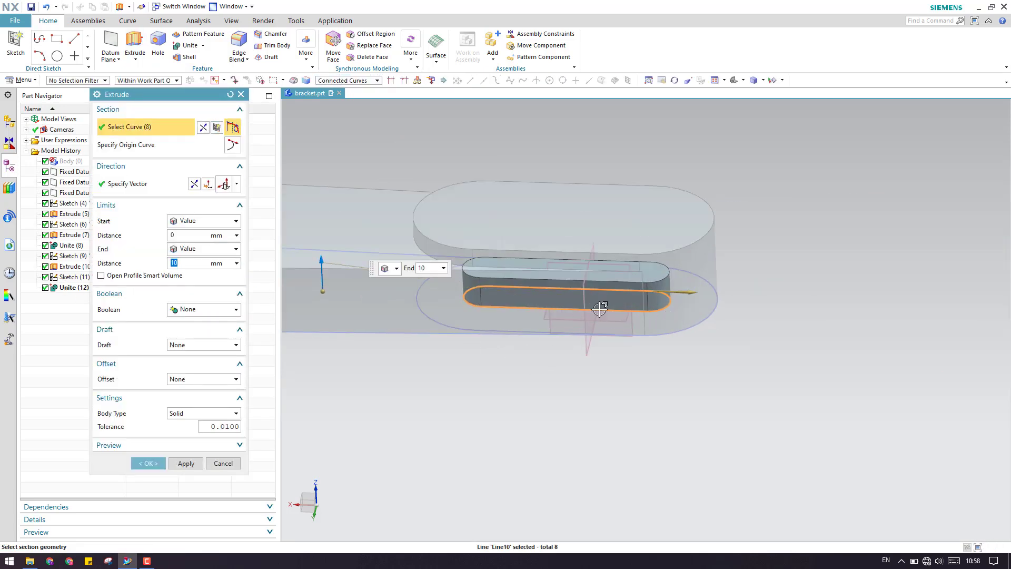
{"action": "scroll", "coordinate": [641, 338], "scroll_direction": "up", "scroll_amount": 2}
{"action": "scroll", "coordinate": [399, 316], "scroll_direction": "down", "scroll_amount": 4}
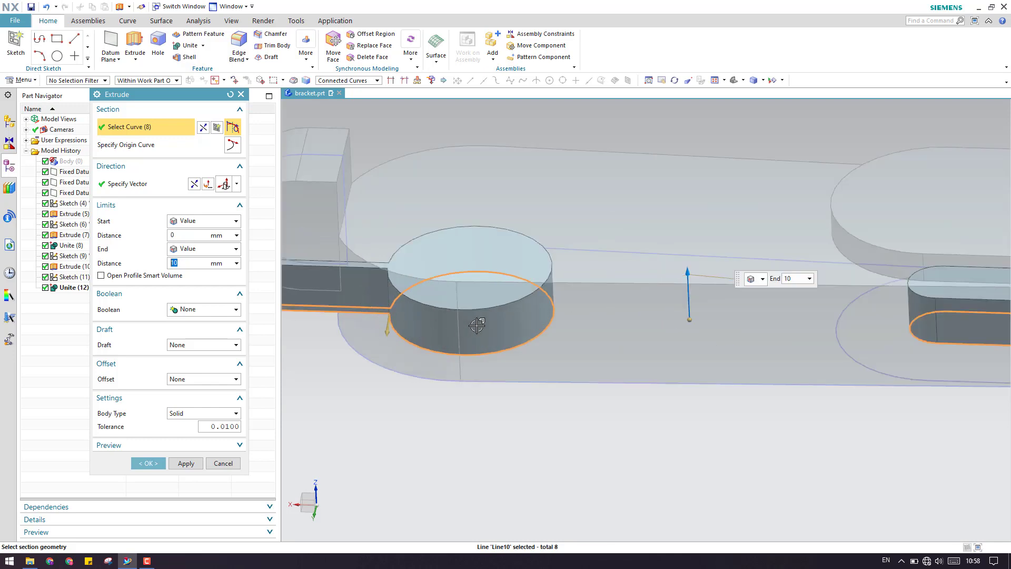
{"action": "scroll", "coordinate": [477, 325], "scroll_direction": "up", "scroll_amount": 3}
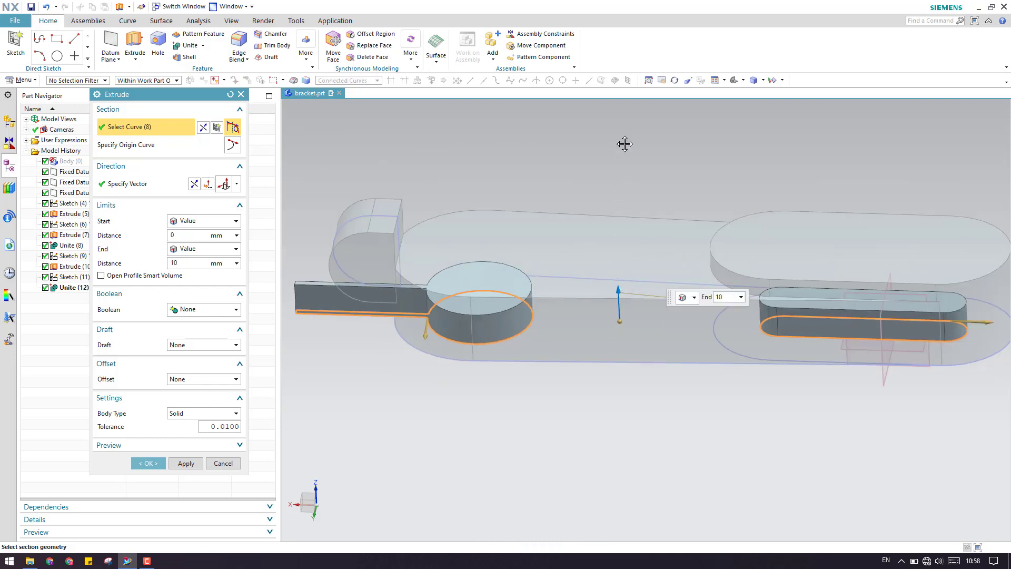
{"action": "left_click_drag", "start_coordinate": [619, 290], "coordinate": [624, 144]}
{"action": "scroll", "coordinate": [637, 209], "scroll_direction": "up", "scroll_amount": 2}
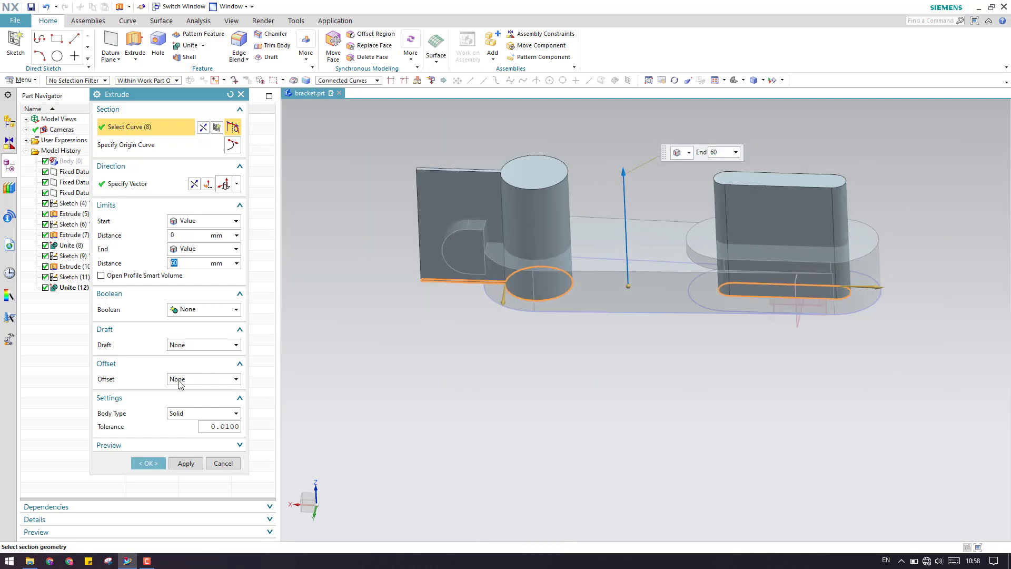
Keep the body type solid, set Boolean to Subtract, and create the cut
{"action": "left_click", "coordinate": [189, 415]}
{"action": "left_click", "coordinate": [187, 425]}
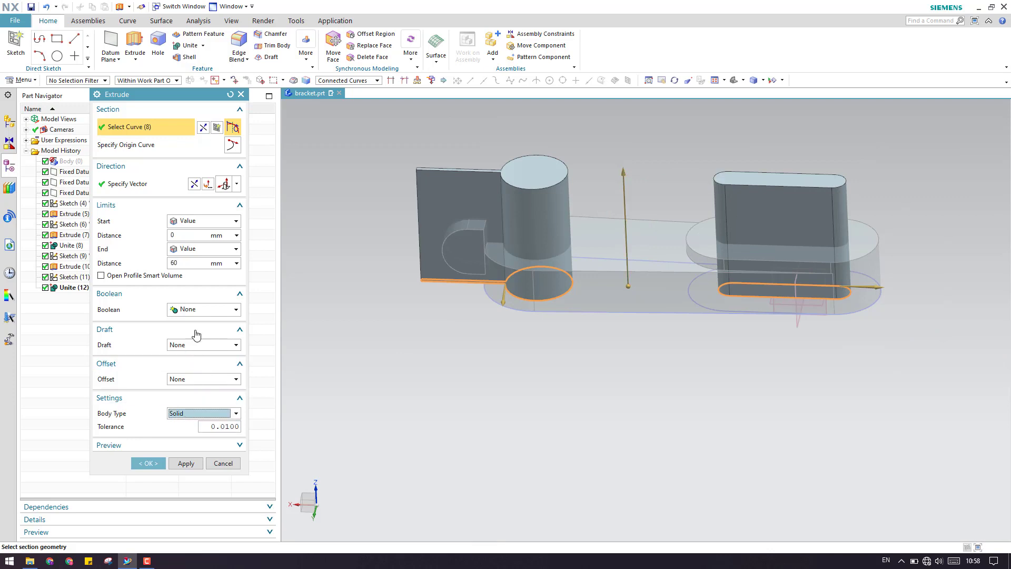
{"action": "left_click", "coordinate": [196, 310]}
{"action": "left_click", "coordinate": [190, 343]}
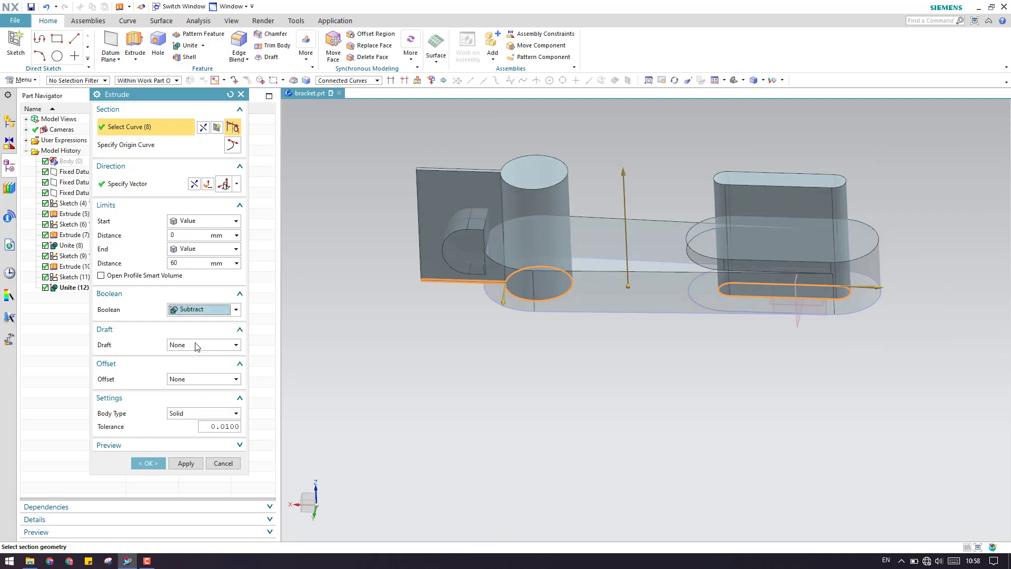
{"action": "left_click", "coordinate": [156, 480]}
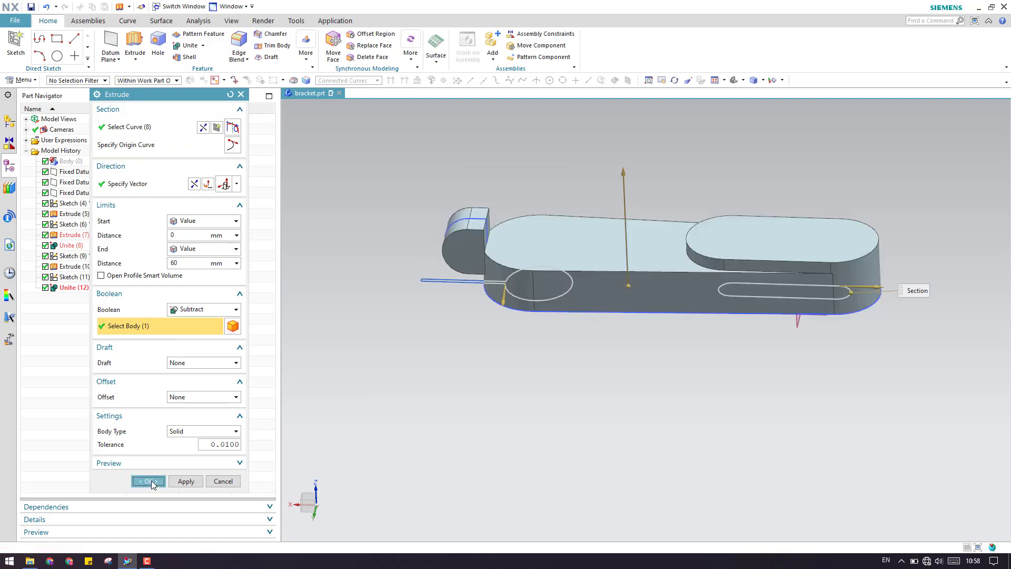
{"action": "scroll", "coordinate": [532, 265], "scroll_direction": "up", "scroll_amount": 4}
{"action": "scroll", "coordinate": [479, 305], "scroll_direction": "down", "scroll_amount": 3}
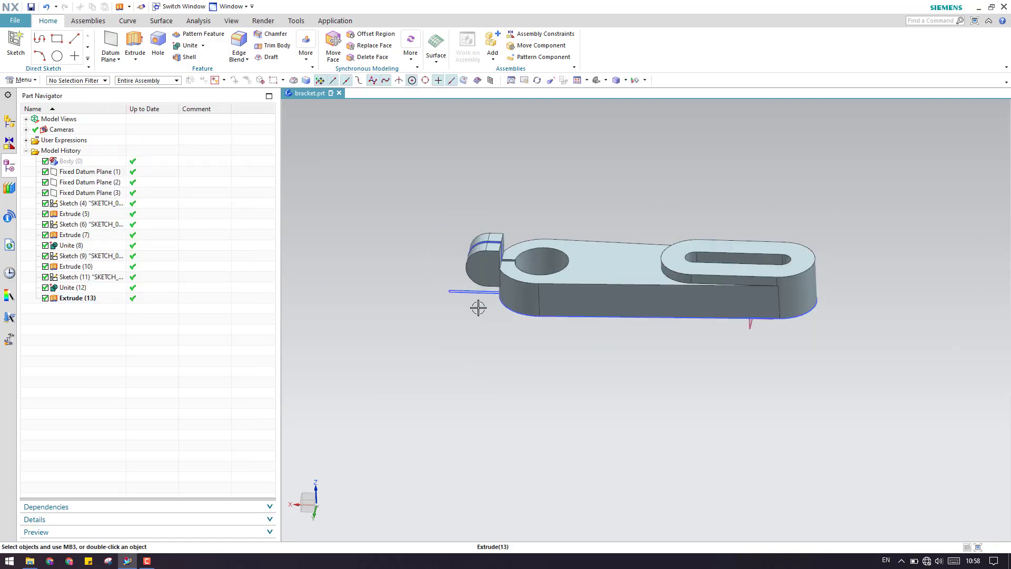
Show the reference body Body (0) with its small lug hole
{"action": "scroll", "coordinate": [467, 295], "scroll_direction": "up", "scroll_amount": 2}
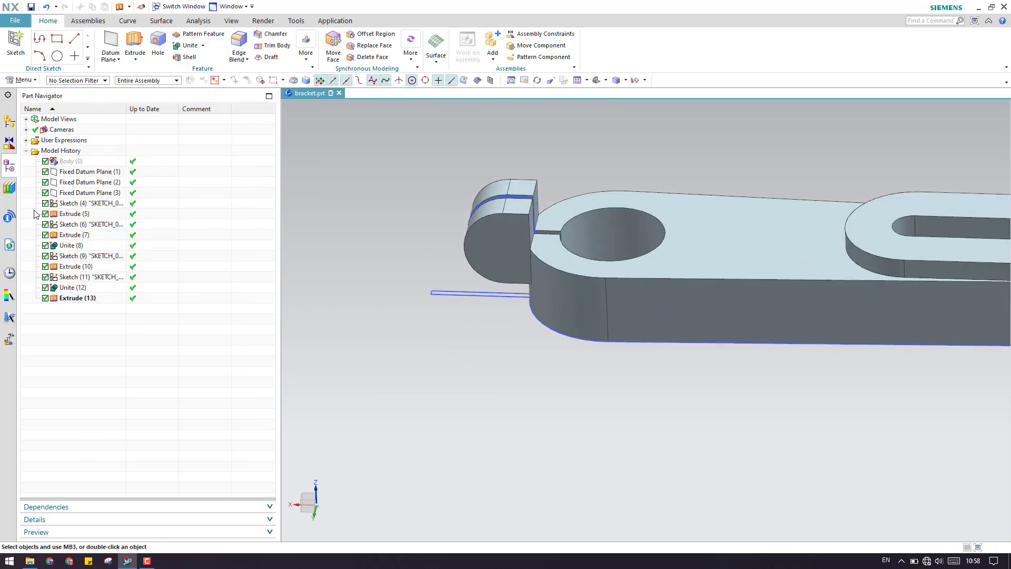
{"action": "right_click", "coordinate": [58, 161]}
{"action": "left_click", "coordinate": [71, 169]}
Hide the built extrusion bodies via Extrude (13), leaving only the reference body visible
{"action": "scroll", "coordinate": [361, 251], "scroll_direction": "down", "scroll_amount": 2}
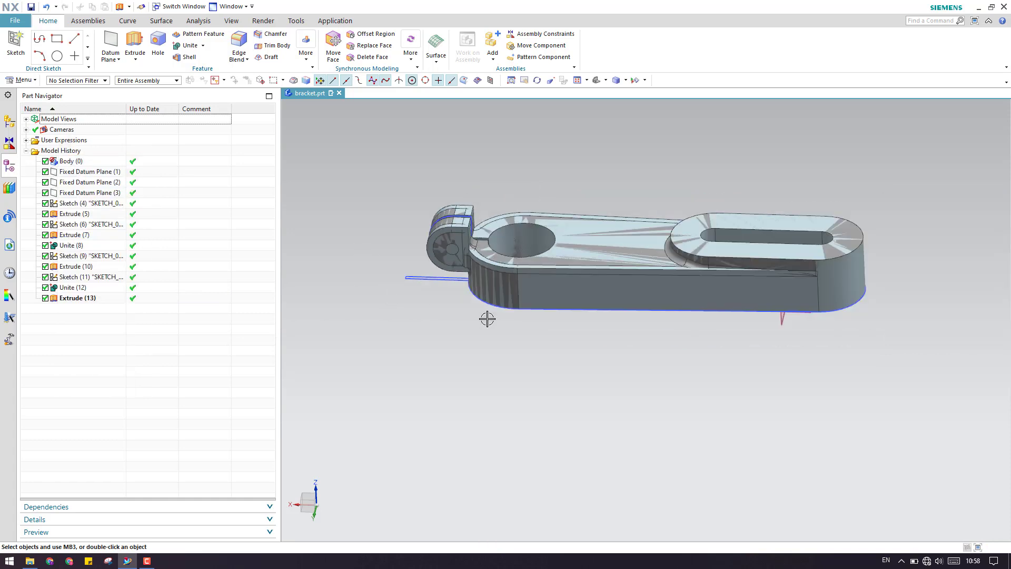
{"action": "scroll", "coordinate": [709, 288], "scroll_direction": "up", "scroll_amount": 2}
{"action": "scroll", "coordinate": [713, 283], "scroll_direction": "down", "scroll_amount": 2}
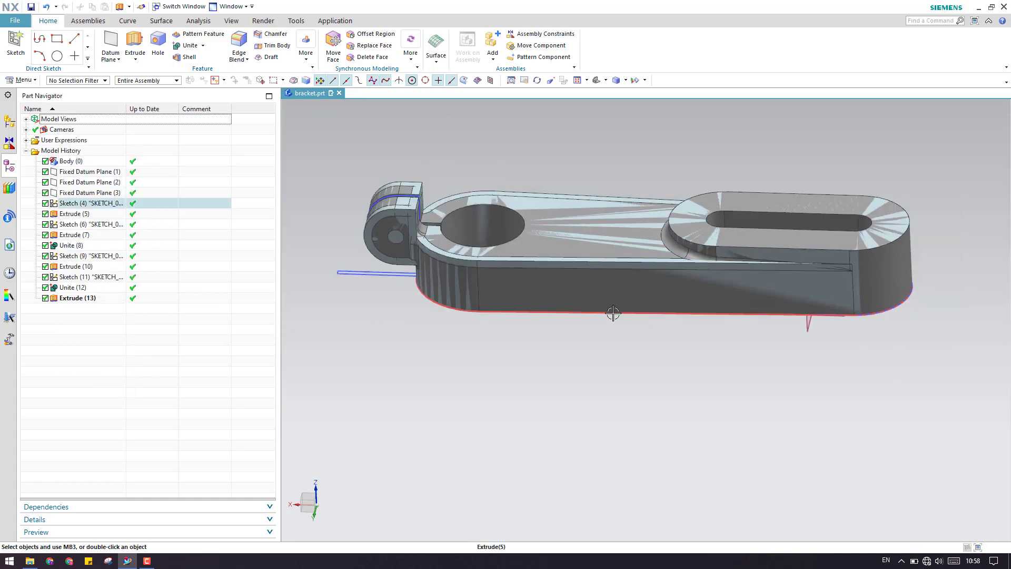
{"action": "middle_click_drag", "start_coordinate": [625, 321], "coordinate": [674, 373], "text": "shift"}
{"action": "scroll", "coordinate": [472, 289], "scroll_direction": "up", "scroll_amount": 3}
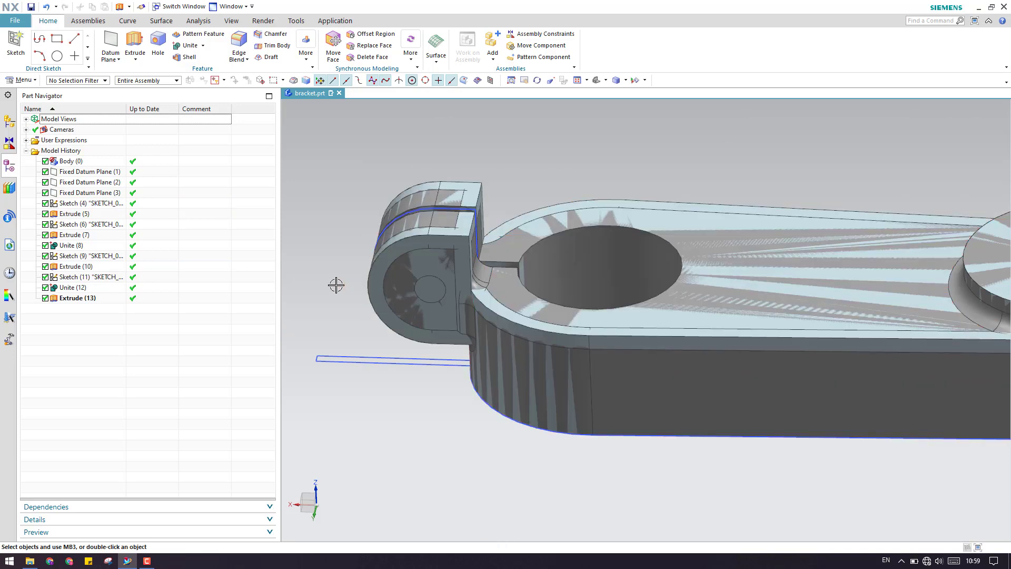
{"action": "left_click", "coordinate": [87, 298]}
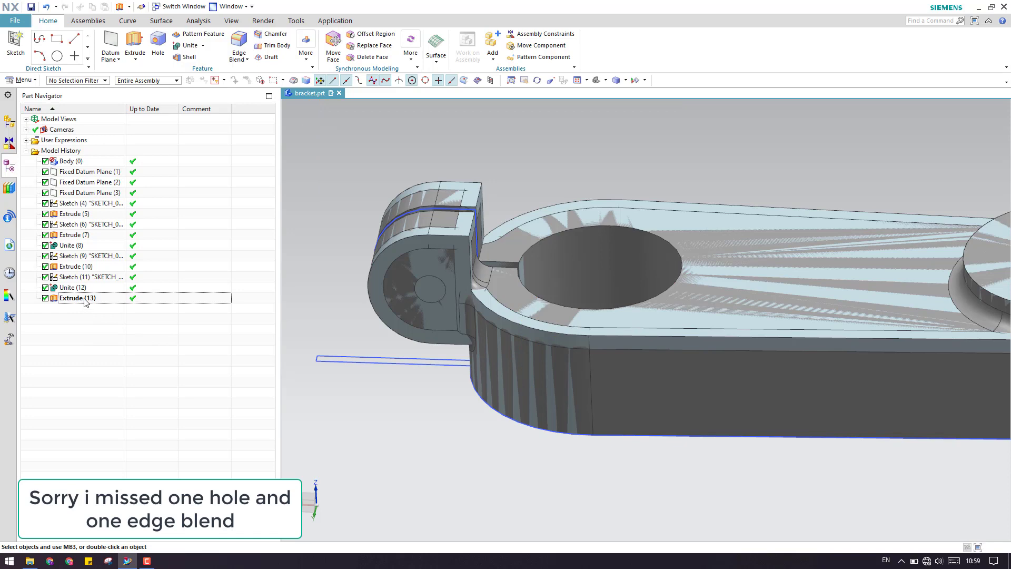
{"action": "right_click", "coordinate": [86, 299]}
{"action": "left_click", "coordinate": [121, 29]}
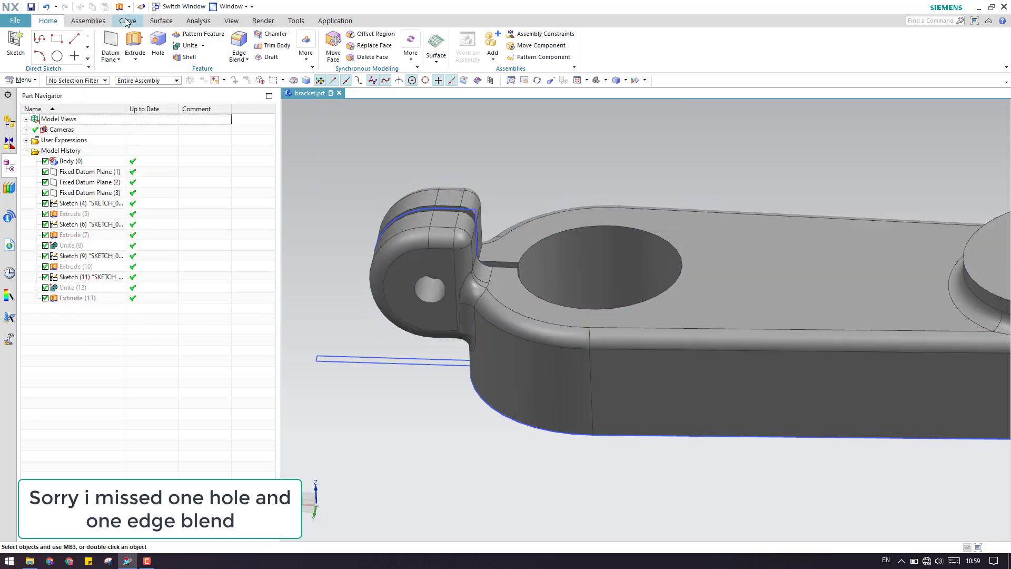
Inspect the bracket's slotted end and clamp slot, then switch to the Analysis tab
{"action": "scroll", "coordinate": [376, 318], "scroll_direction": "up", "scroll_amount": 1}
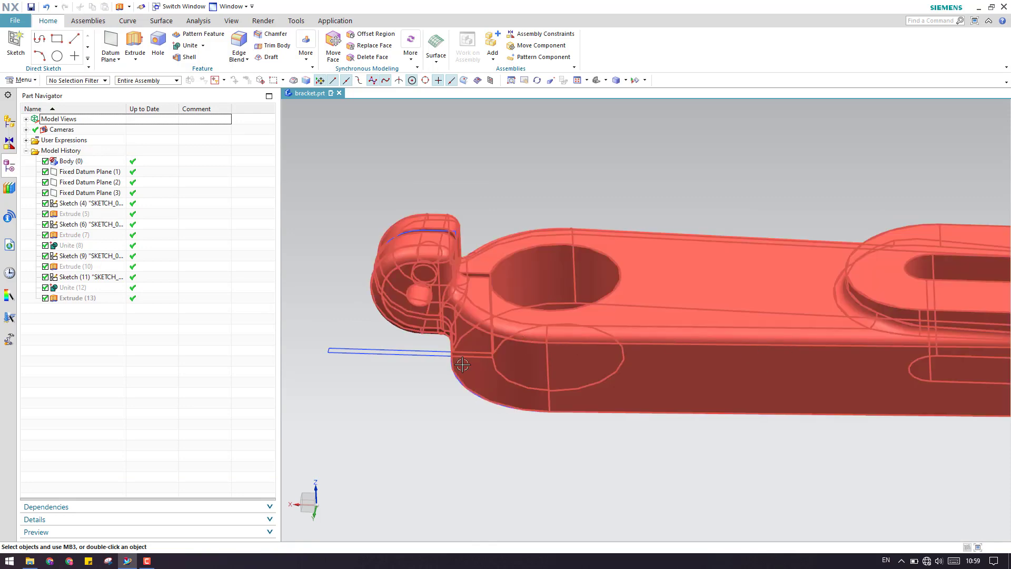
{"action": "scroll", "coordinate": [462, 364], "scroll_direction": "up", "scroll_amount": 1}
{"action": "scroll", "coordinate": [783, 373], "scroll_direction": "down", "scroll_amount": 4}
{"action": "scroll", "coordinate": [654, 341], "scroll_direction": "up", "scroll_amount": 2}
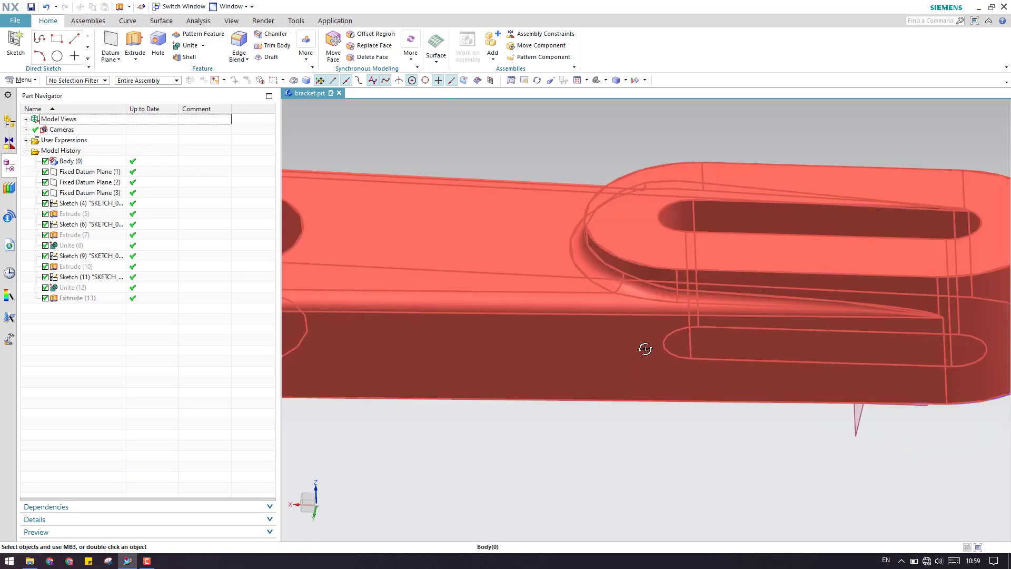
{"action": "middle_click_drag", "start_coordinate": [646, 349], "coordinate": [755, 414]}
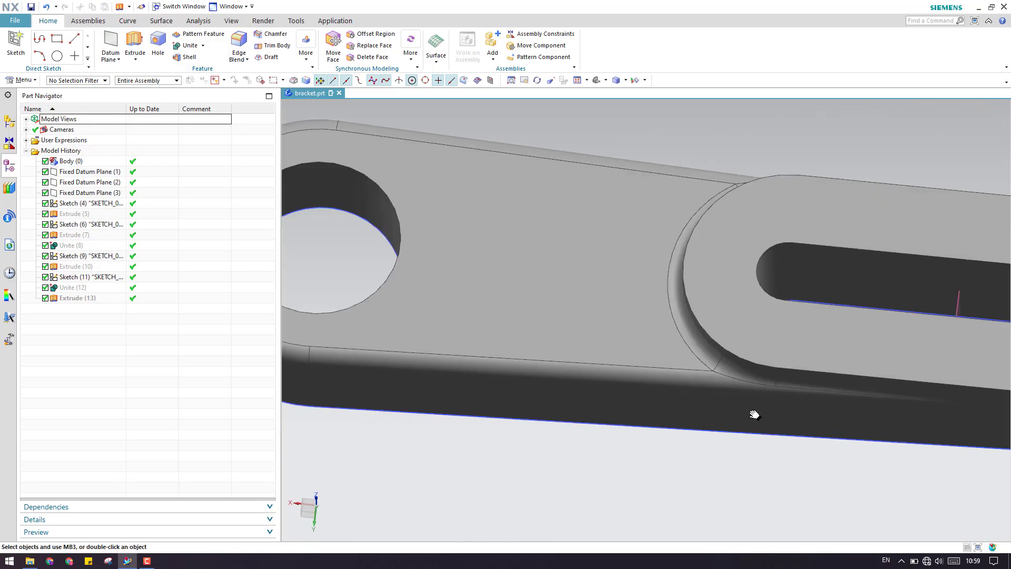
{"action": "scroll", "coordinate": [746, 407], "scroll_direction": "up", "scroll_amount": 2}
{"action": "scroll", "coordinate": [398, 299], "scroll_direction": "down", "scroll_amount": 3}
{"action": "middle_click_drag", "start_coordinate": [396, 293], "coordinate": [416, 241]}
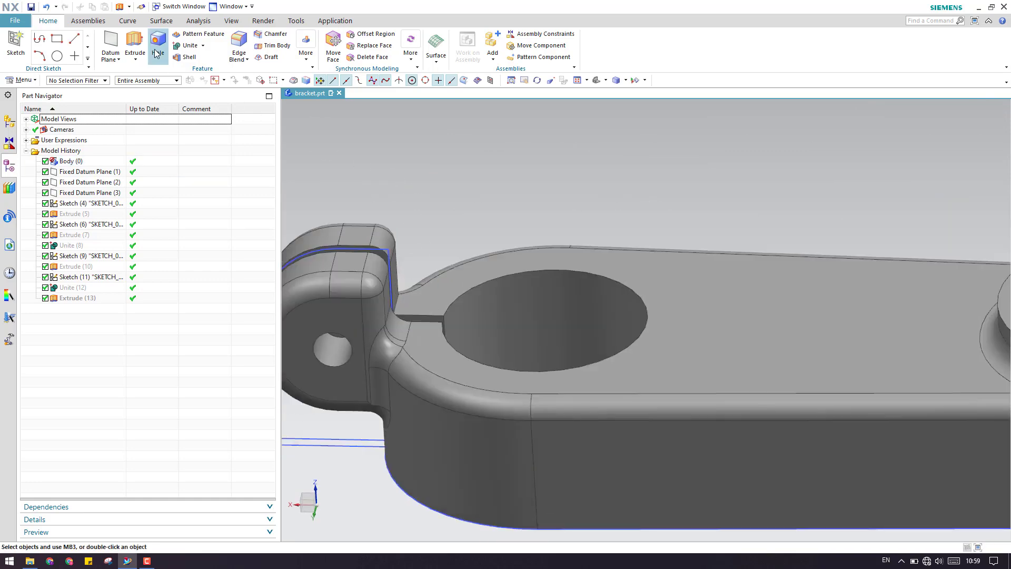
{"action": "left_click", "coordinate": [199, 21]}
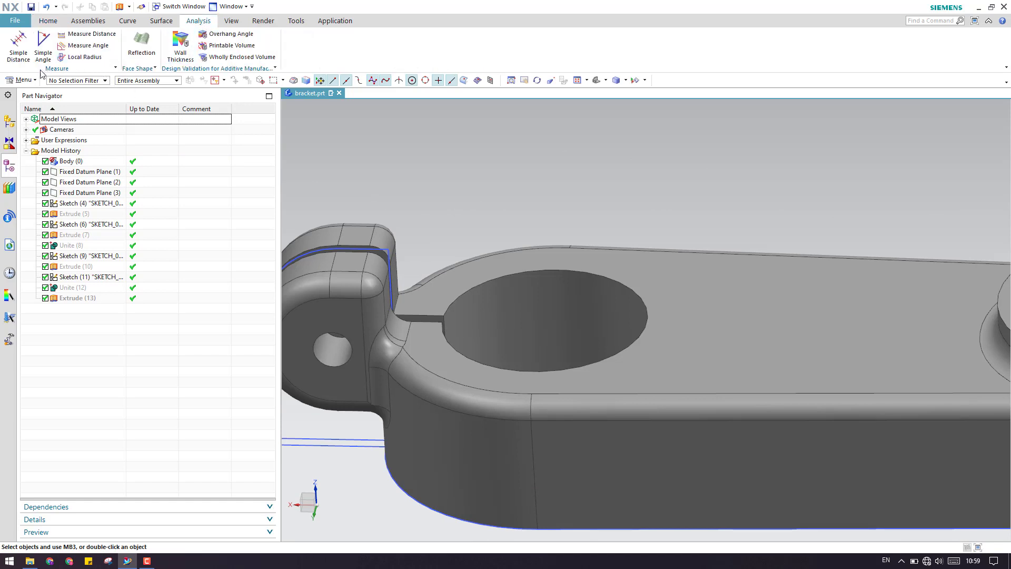
Start a Local Radius analysis and measure the top edge blend
{"action": "left_click", "coordinate": [76, 58]}
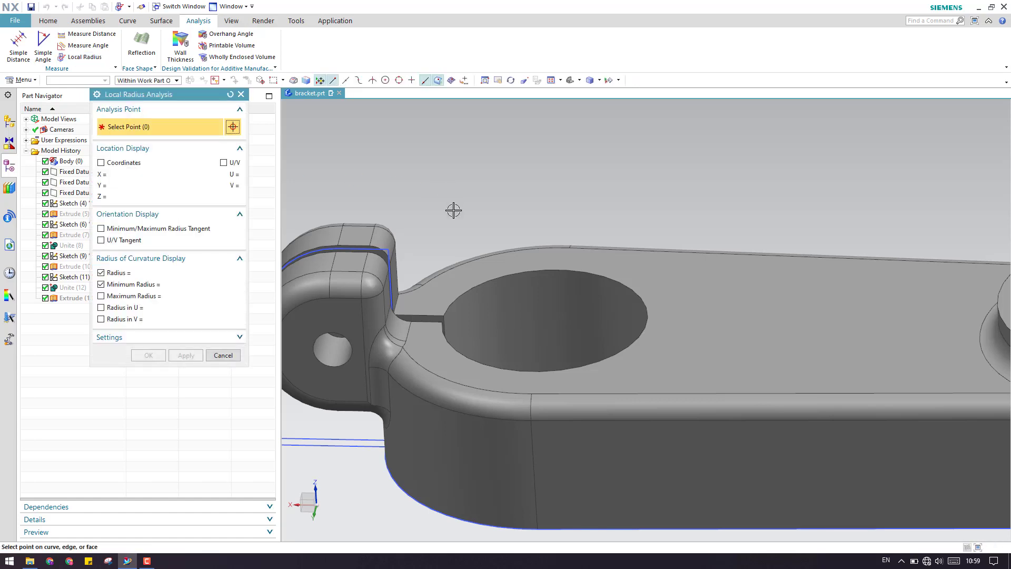
{"action": "scroll", "coordinate": [615, 343], "scroll_direction": "down", "scroll_amount": 3}
{"action": "scroll", "coordinate": [599, 299], "scroll_direction": "down", "scroll_amount": 5}
{"action": "left_click", "coordinate": [599, 300]}
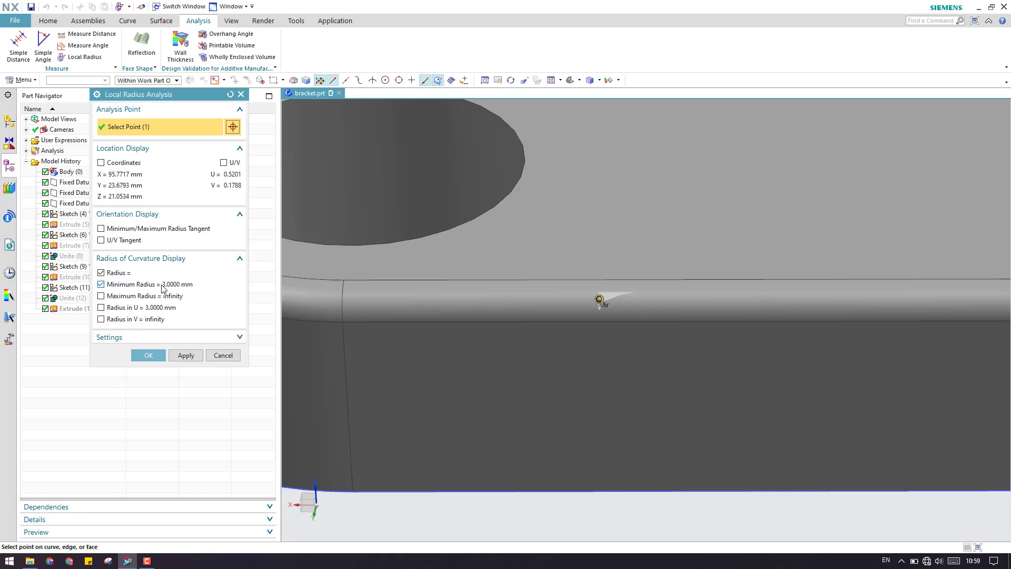
{"action": "scroll", "coordinate": [655, 331], "scroll_direction": "up", "scroll_amount": 4}
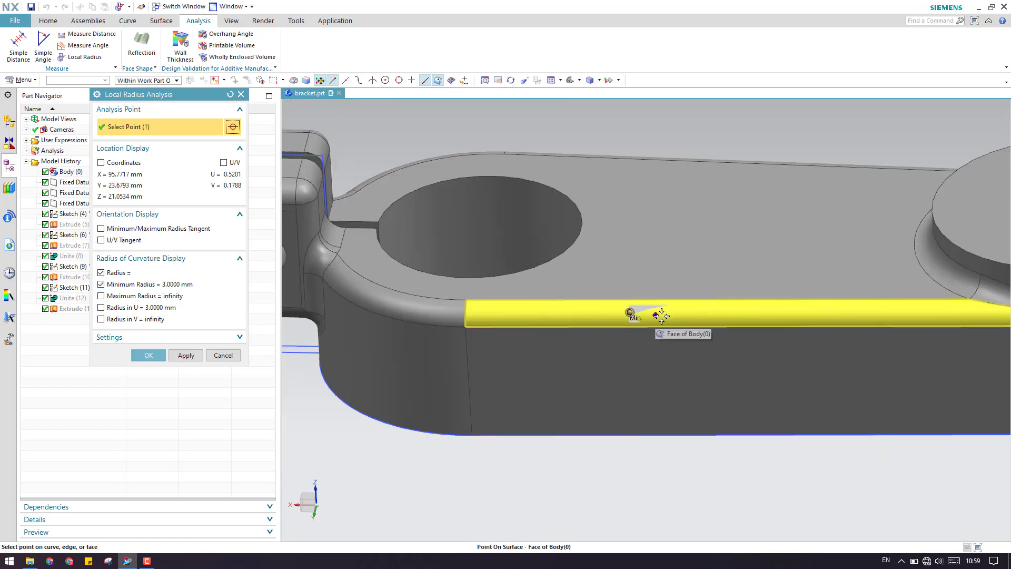
{"action": "scroll", "coordinate": [638, 316], "scroll_direction": "up", "scroll_amount": 2}
{"action": "scroll", "coordinate": [444, 283], "scroll_direction": "down", "scroll_amount": 4}
Measure local radius on the lug's top blend, its curved face, two slot-blend points and the blend edge
{"action": "left_click", "coordinate": [425, 257]}
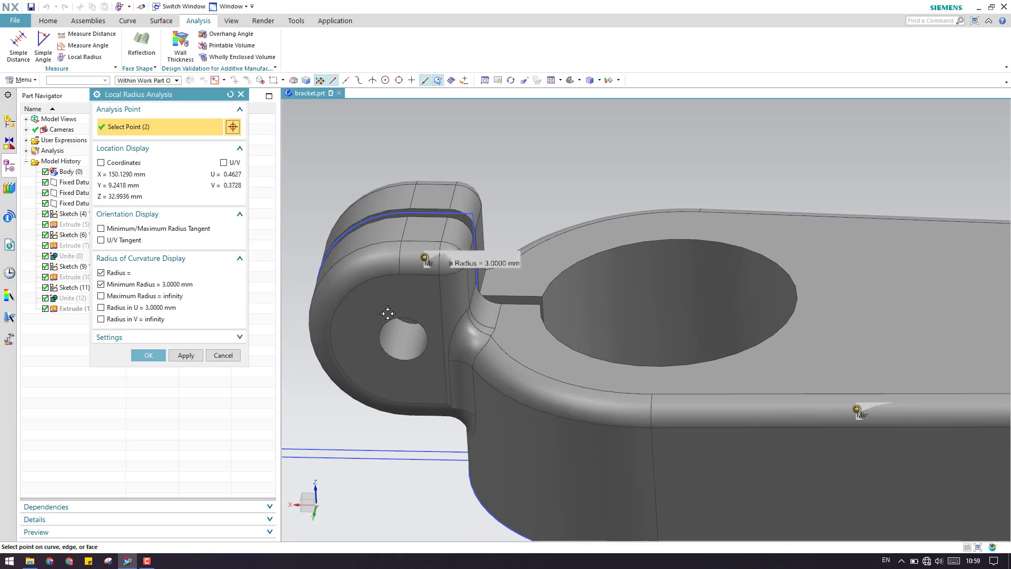
{"action": "left_click", "coordinate": [350, 264]}
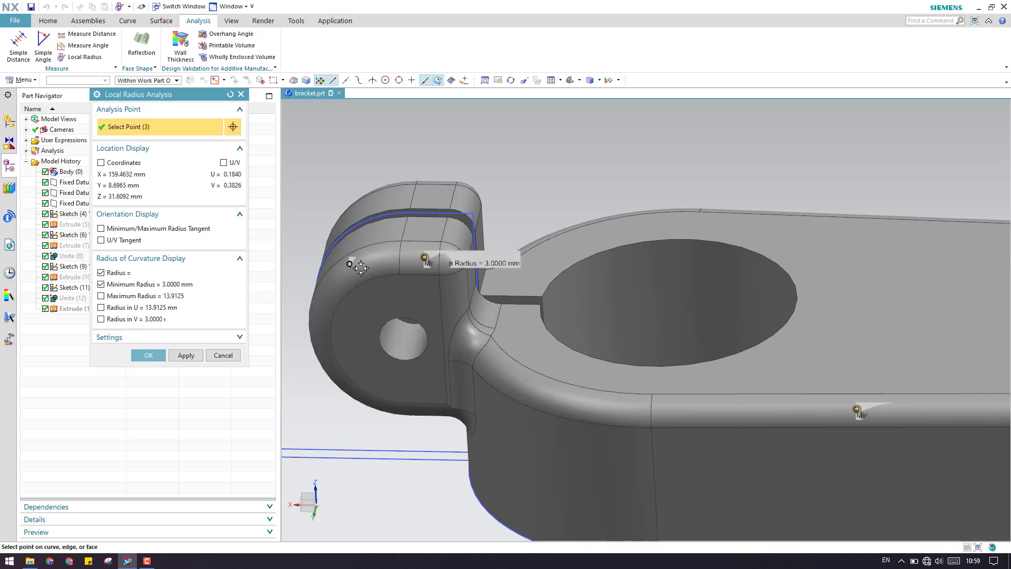
{"action": "scroll", "coordinate": [511, 294], "scroll_direction": "up", "scroll_amount": 2}
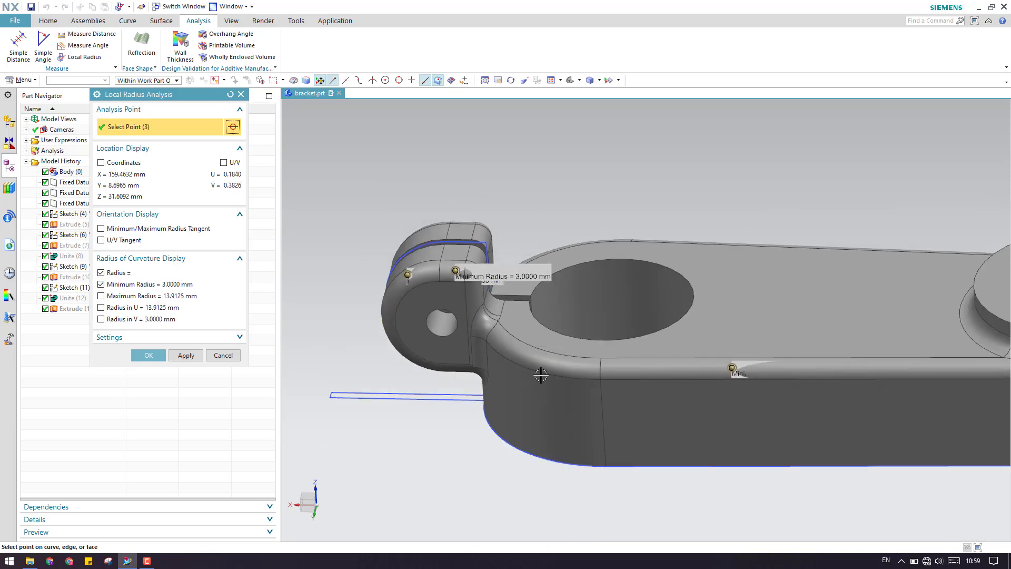
{"action": "scroll", "coordinate": [634, 435], "scroll_direction": "down", "scroll_amount": 3}
{"action": "scroll", "coordinate": [506, 301], "scroll_direction": "up", "scroll_amount": 6}
{"action": "scroll", "coordinate": [845, 315], "scroll_direction": "down", "scroll_amount": 5}
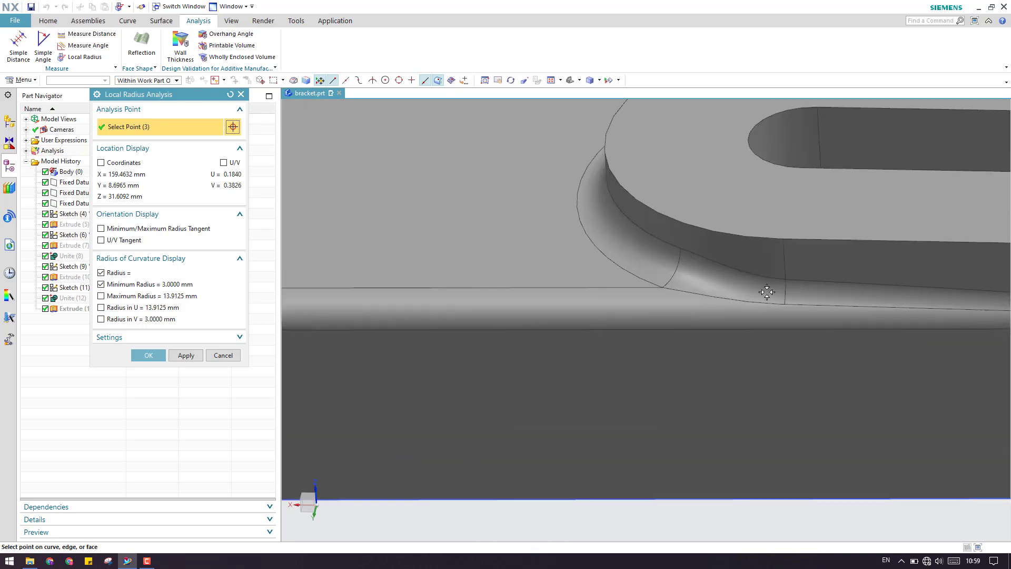
{"action": "left_click", "coordinate": [747, 285]}
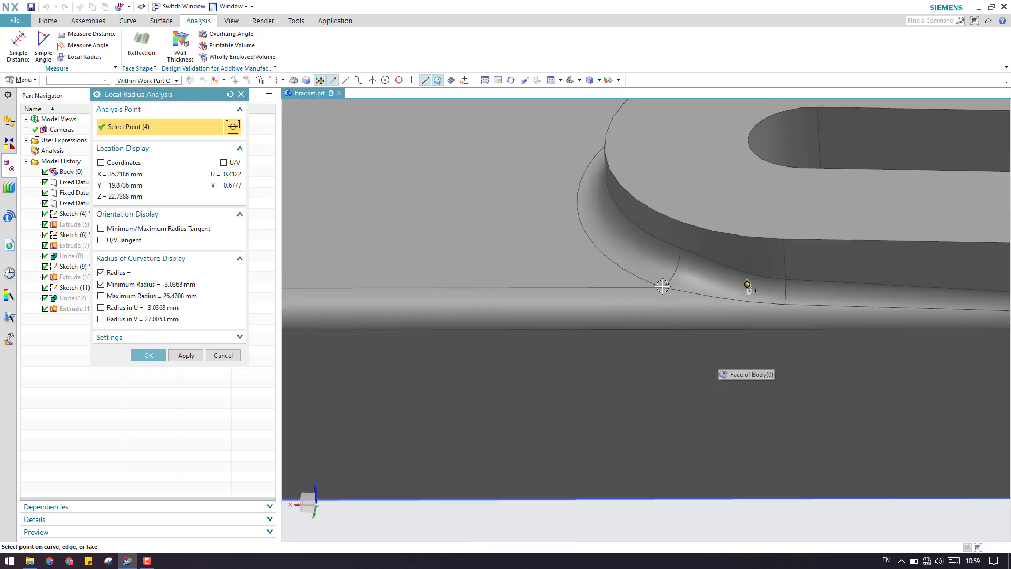
{"action": "left_click", "coordinate": [643, 252]}
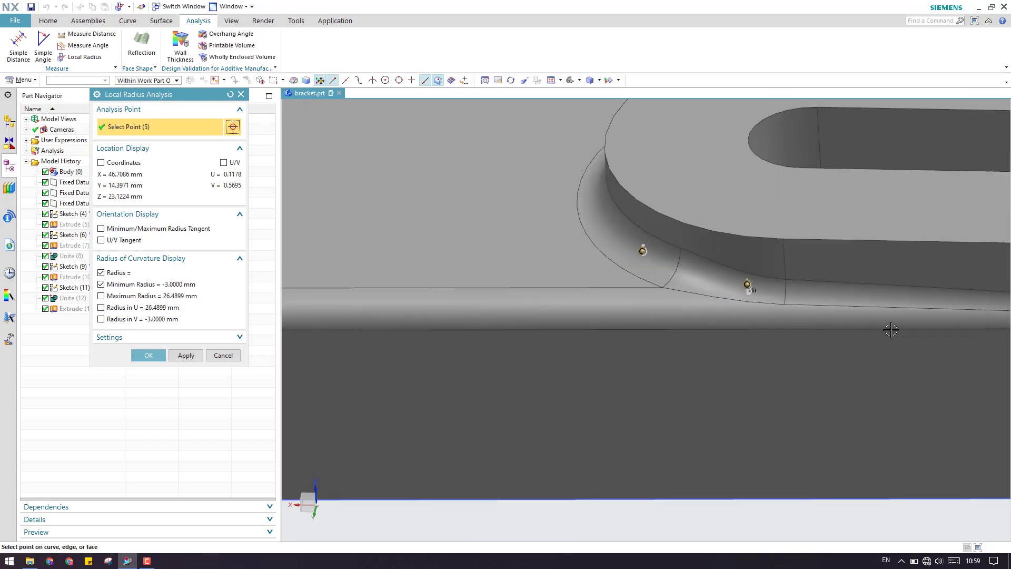
{"action": "left_click", "coordinate": [892, 299]}
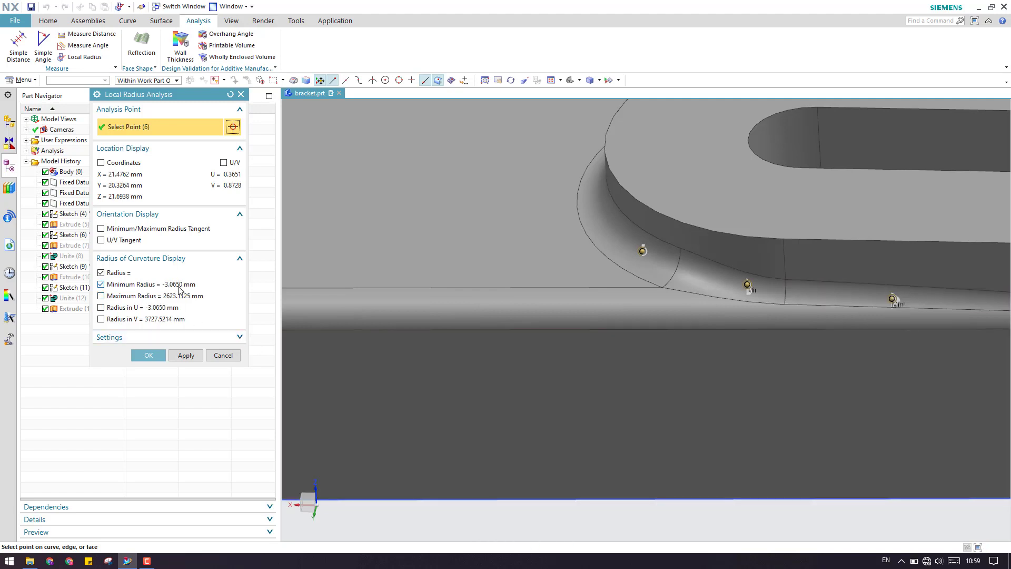
Close the Local Radius Analysis with OK and show the Extrude (13) bracket bodies again
{"action": "left_click", "coordinate": [152, 361]}
{"action": "scroll", "coordinate": [684, 333], "scroll_direction": "down", "scroll_amount": 7}
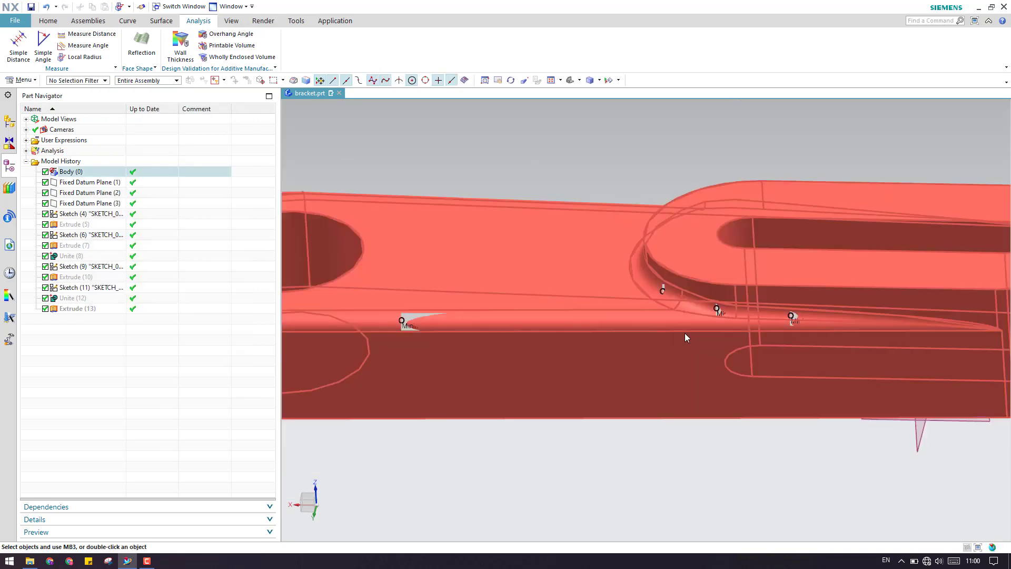
{"action": "scroll", "coordinate": [494, 356], "scroll_direction": "up", "scroll_amount": 3}
{"action": "scroll", "coordinate": [495, 356], "scroll_direction": "down", "scroll_amount": 3}
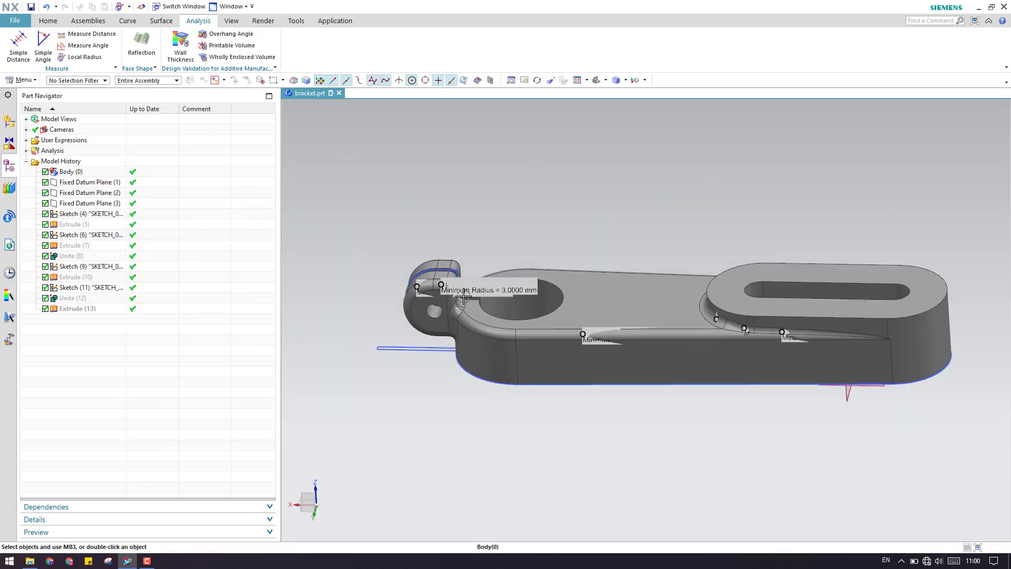
{"action": "scroll", "coordinate": [379, 315], "scroll_direction": "up", "scroll_amount": 3}
{"action": "scroll", "coordinate": [378, 315], "scroll_direction": "down", "scroll_amount": 3}
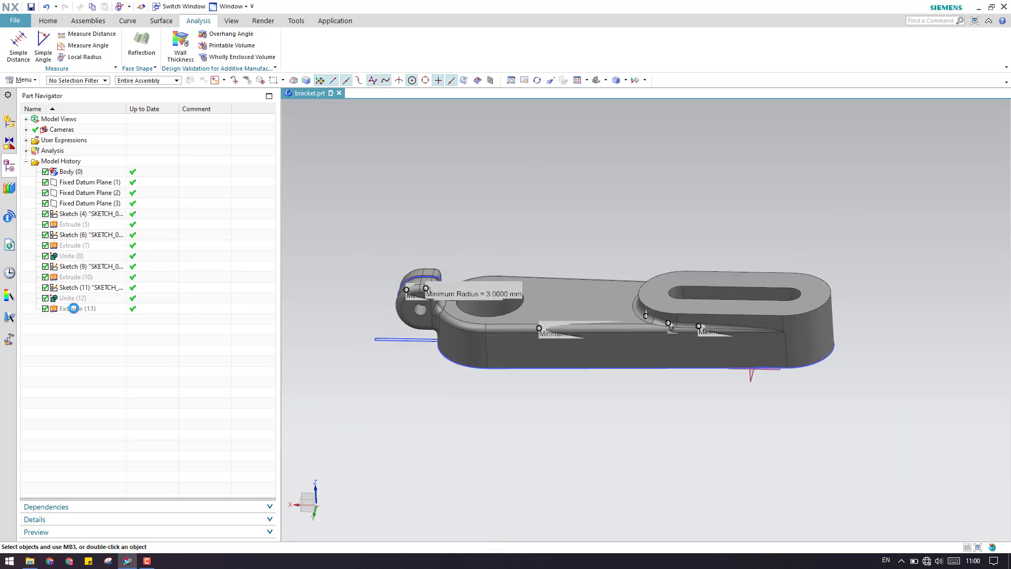
{"action": "right_click", "coordinate": [73, 308]}
{"action": "left_click", "coordinate": [92, 31]}
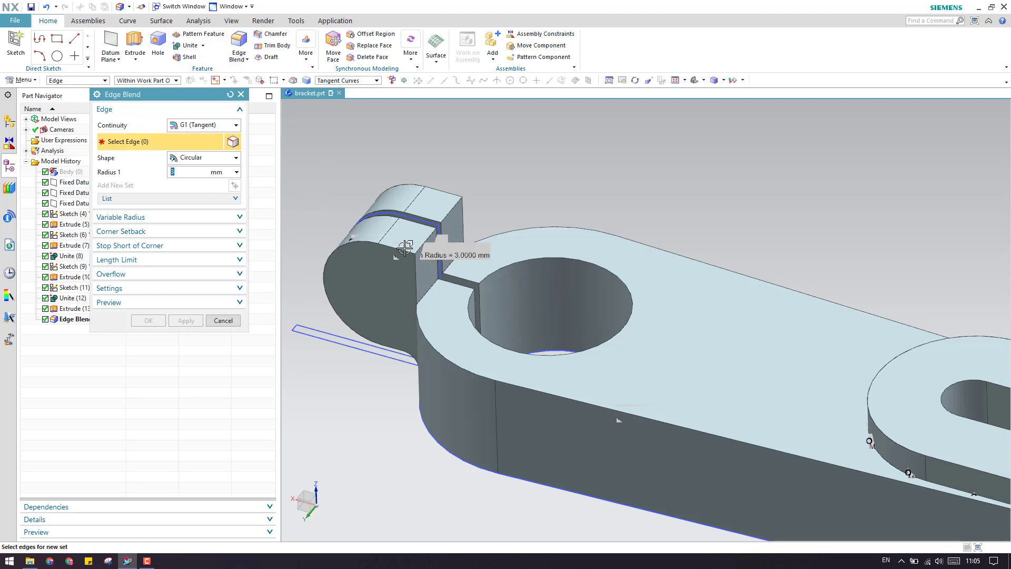
Round the two vertical slot edges with a 3 mm edge blend
{"action": "scroll", "coordinate": [405, 248], "scroll_direction": "up", "scroll_amount": 3}
{"action": "left_click", "coordinate": [427, 293]}
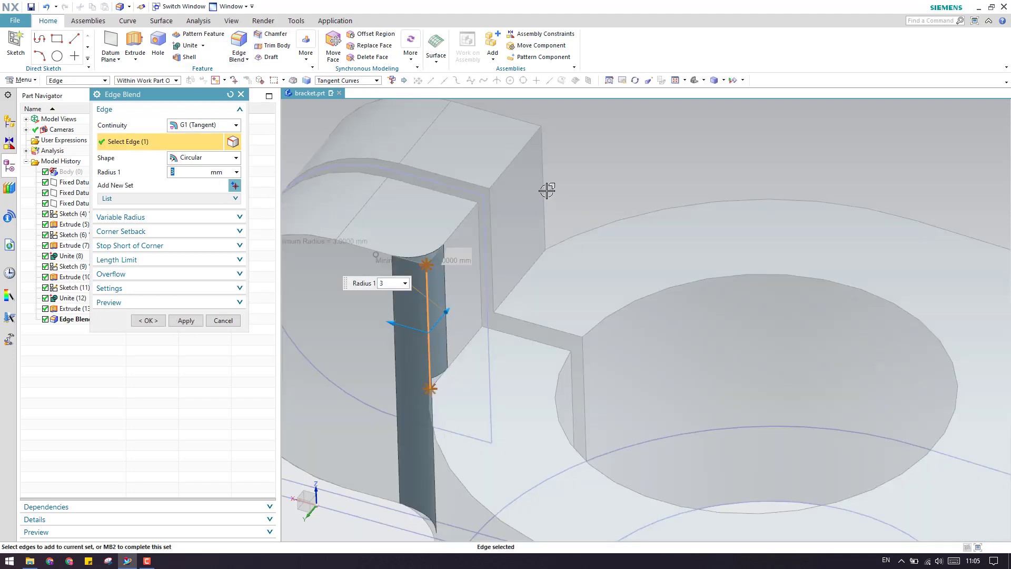
{"action": "left_click", "coordinate": [545, 191]}
{"action": "scroll", "coordinate": [574, 224], "scroll_direction": "down", "scroll_amount": 2}
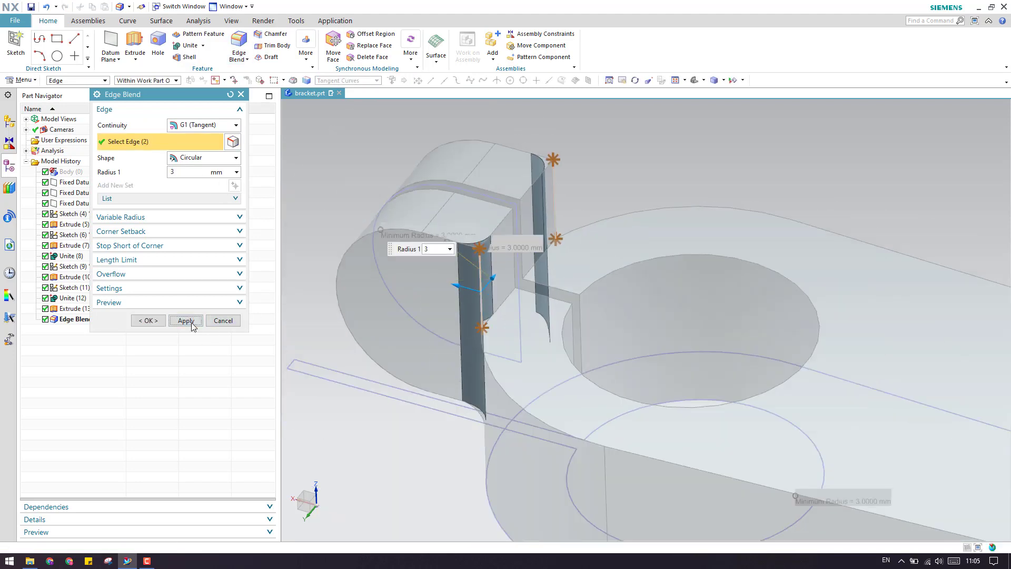
{"action": "left_click", "coordinate": [186, 320]}
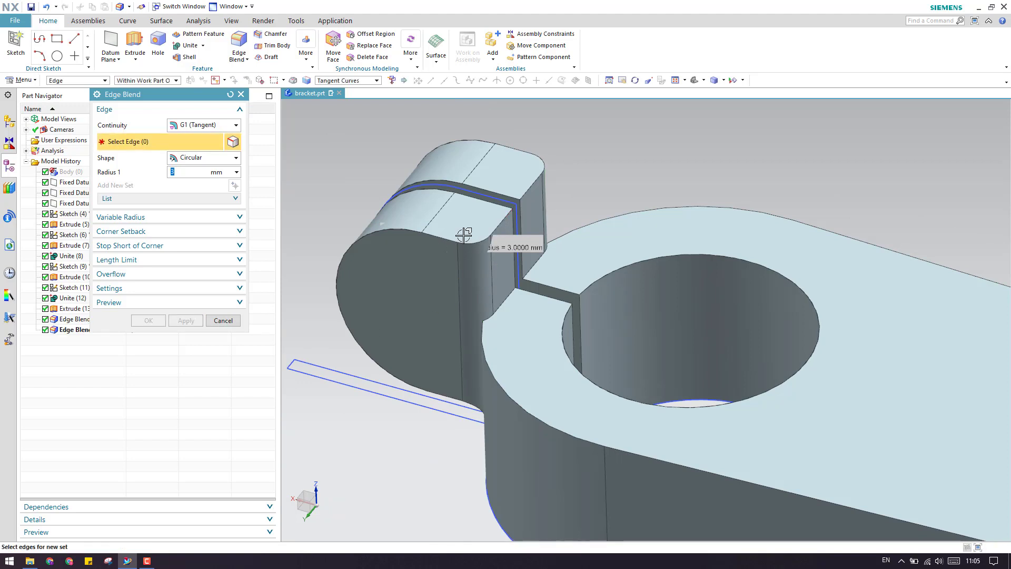
Apply 3 mm blends to the lug's tangent edge chains and the next edge
{"action": "left_click", "coordinate": [500, 225]}
{"action": "left_click", "coordinate": [520, 253]}
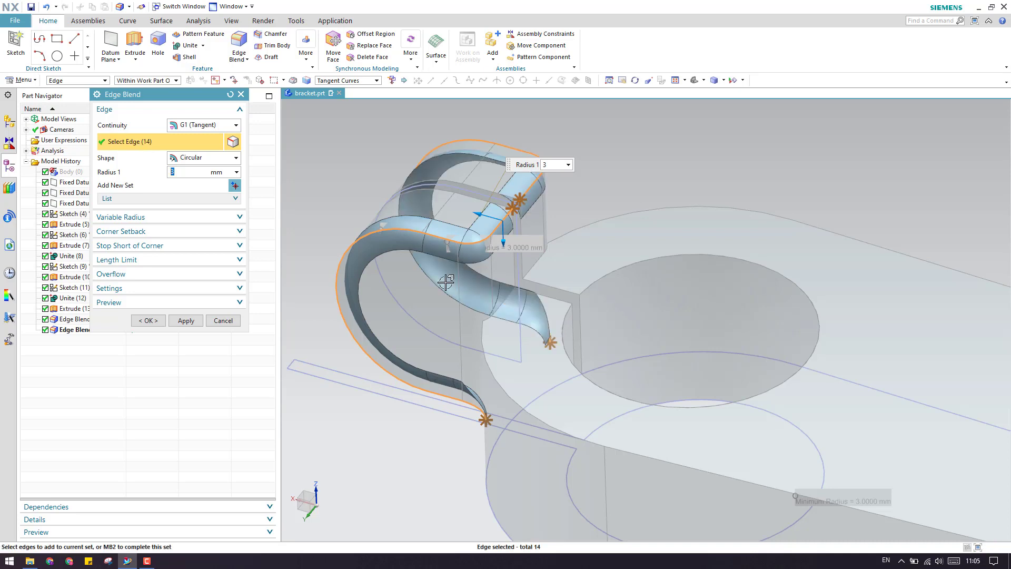
{"action": "left_click", "coordinate": [186, 320]}
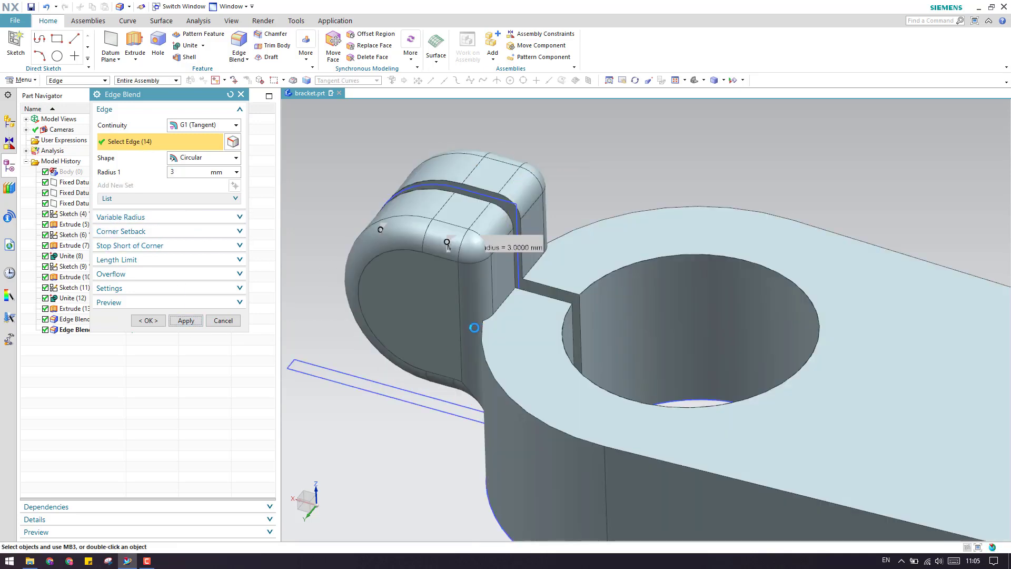
{"action": "left_click", "coordinate": [508, 302]}
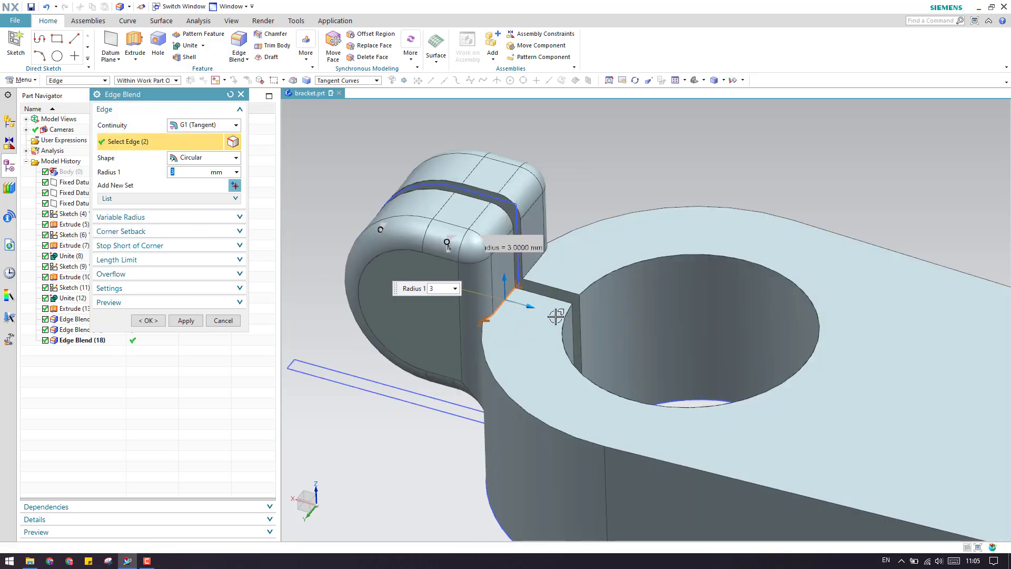
{"action": "left_click", "coordinate": [195, 321]}
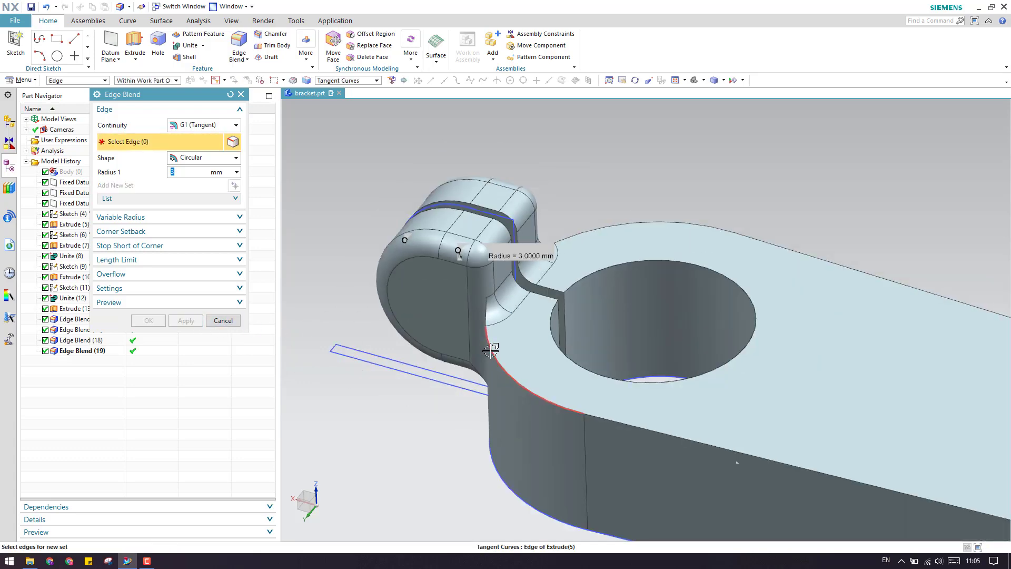
Blend the arm's tangent and arc edge chains, six edges, at 3 mm
{"action": "left_click", "coordinate": [490, 350]}
{"action": "scroll", "coordinate": [556, 280], "scroll_direction": "down", "scroll_amount": 3}
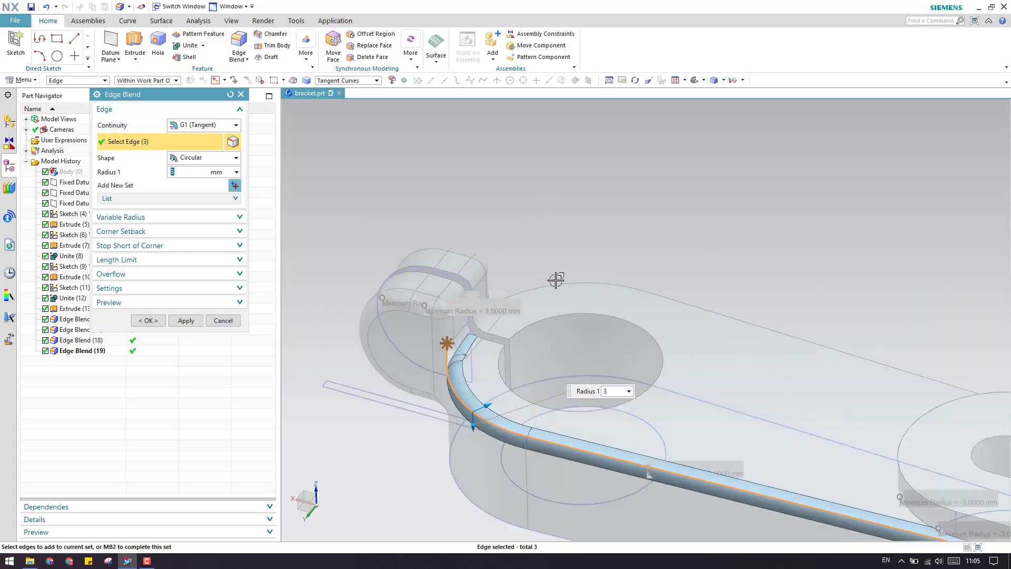
{"action": "scroll", "coordinate": [556, 280], "scroll_direction": "up", "scroll_amount": 1}
{"action": "left_click", "coordinate": [556, 288]}
{"action": "scroll", "coordinate": [557, 289], "scroll_direction": "down", "scroll_amount": 6}
{"action": "scroll", "coordinate": [690, 406], "scroll_direction": "up", "scroll_amount": 4}
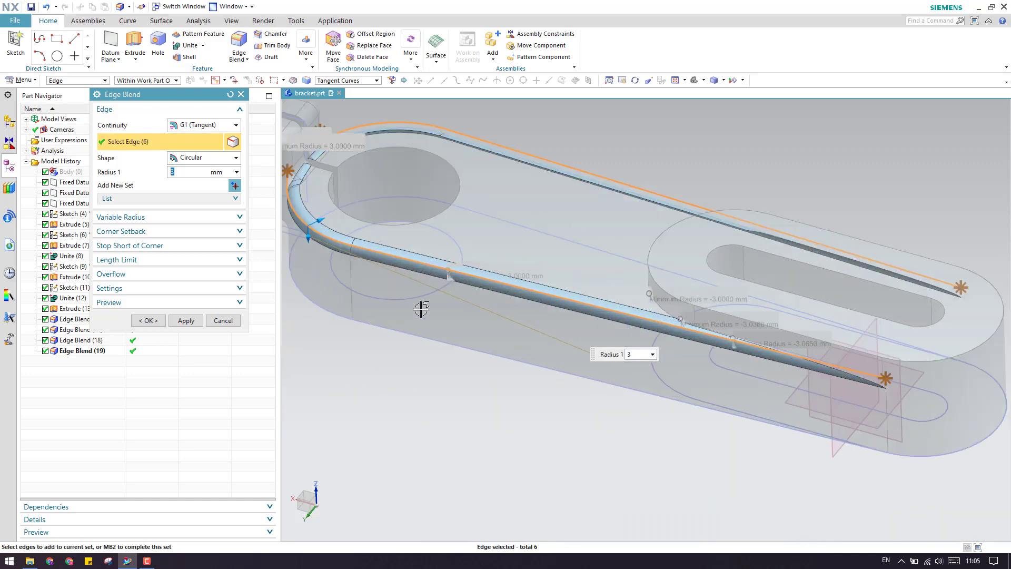
{"action": "scroll", "coordinate": [421, 309], "scroll_direction": "down", "scroll_amount": 2}
{"action": "left_click", "coordinate": [185, 321]}
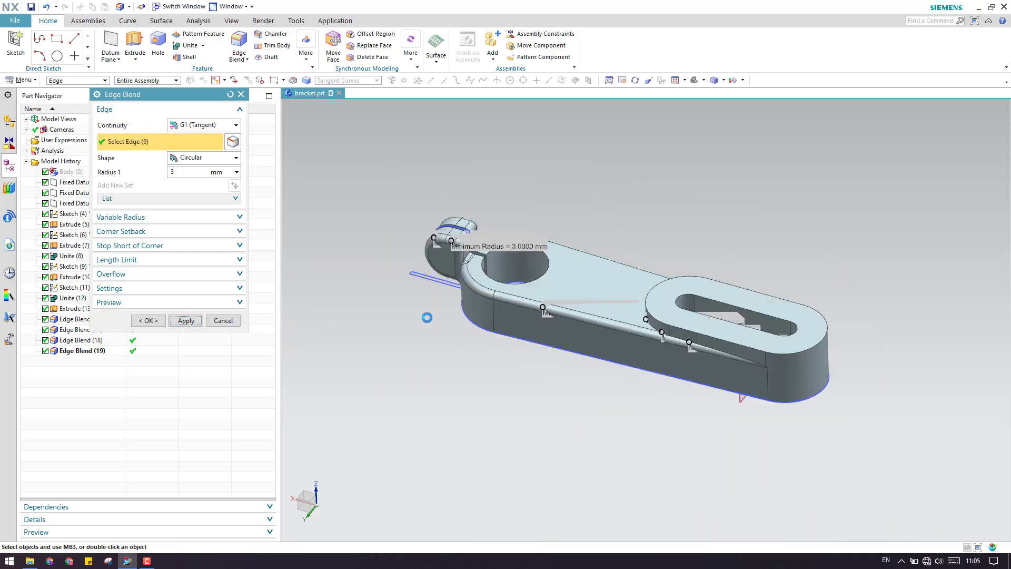
{"action": "scroll", "coordinate": [522, 297], "scroll_direction": "up", "scroll_amount": 5}
{"action": "scroll", "coordinate": [522, 297], "scroll_direction": "down", "scroll_amount": 3}
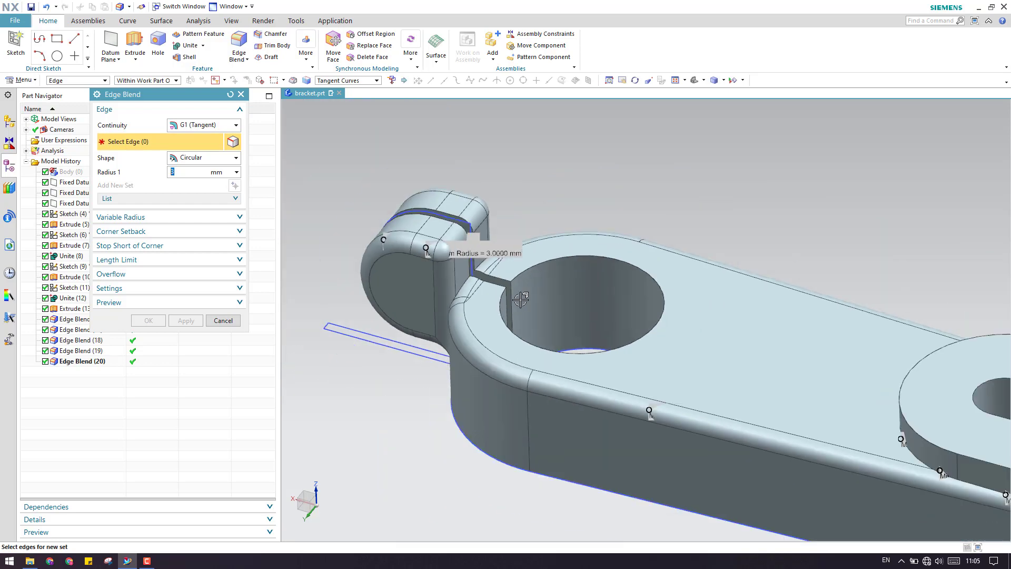
Cancel the Edge Blend dialog and make Body (0) visible
{"action": "left_click", "coordinate": [227, 323]}
{"action": "right_click", "coordinate": [77, 172]}
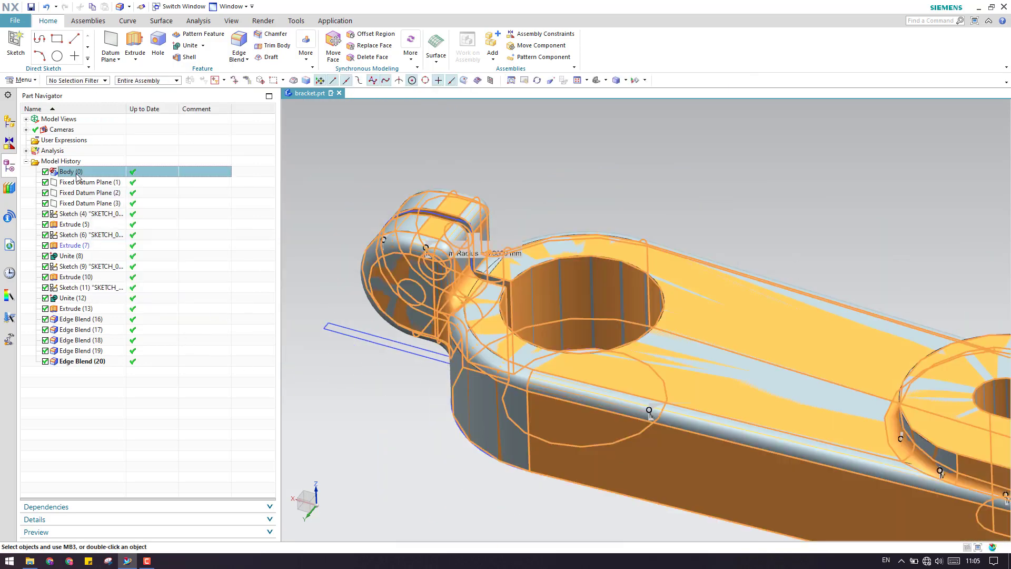
{"action": "left_click", "coordinate": [98, 182]}
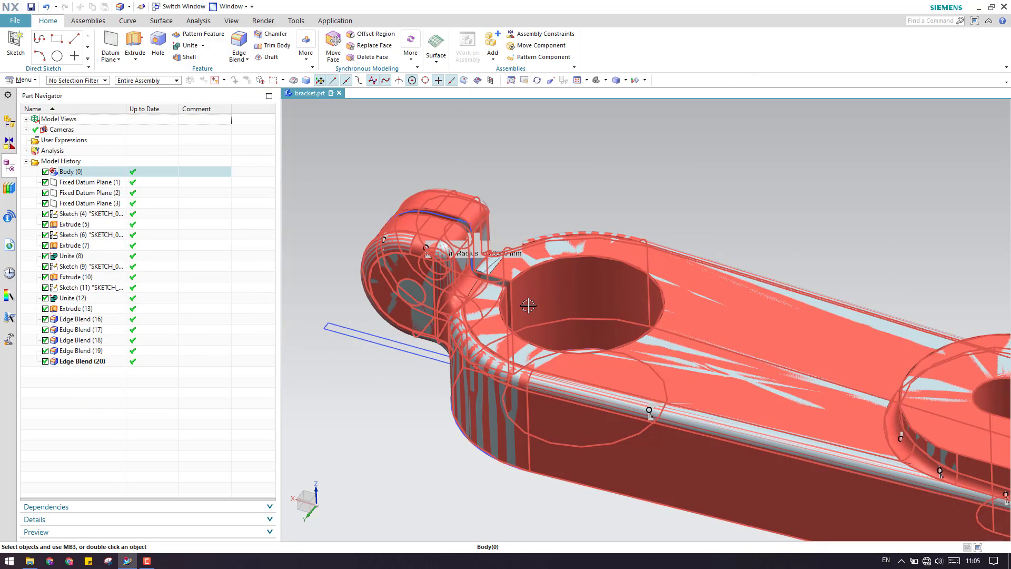
Orbit, pan and zoom around the bracket to inspect the new blends
{"action": "mouse_move", "coordinate": [529, 306]}
{"action": "middle_mouse_down"}
{"action": "mouse_move", "coordinate": [590, 311]}
{"action": "mouse_move", "coordinate": [571, 357]}
{"action": "mouse_move", "coordinate": [528, 302]}
{"action": "middle_mouse_up"}
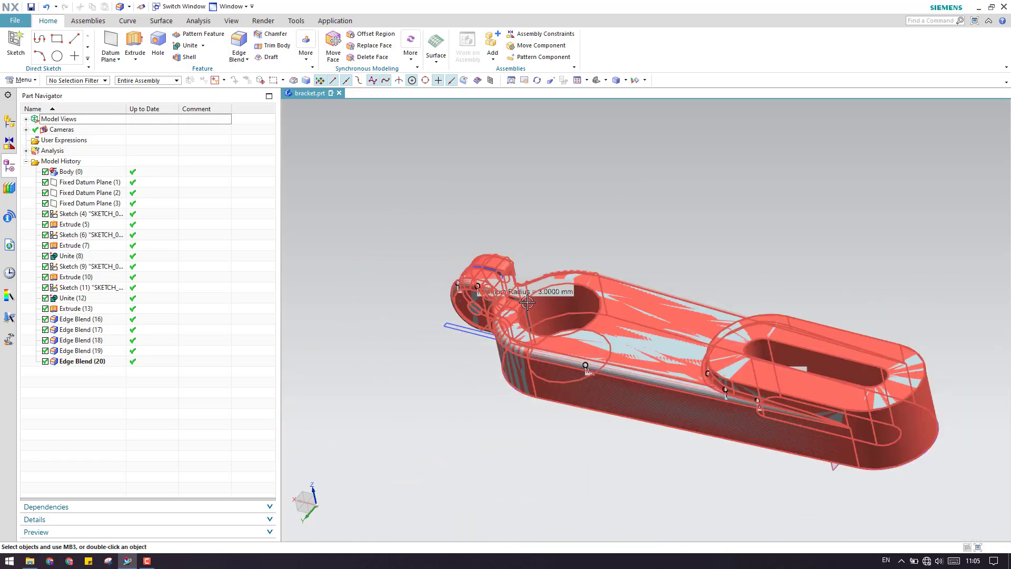
{"action": "scroll", "coordinate": [527, 302], "scroll_direction": "down", "scroll_amount": 1}
{"action": "scroll", "coordinate": [771, 387], "scroll_direction": "up", "scroll_amount": 4}
{"action": "scroll", "coordinate": [761, 368], "scroll_direction": "down", "scroll_amount": 3}
{"action": "mouse_move", "coordinate": [577, 348]}
{"action": "middle_mouse_down", "text": "shift"}
{"action": "mouse_move", "coordinate": [616, 392]}
{"action": "mouse_move", "coordinate": [592, 384]}
{"action": "mouse_move", "coordinate": [578, 355]}
{"action": "middle_mouse_up", "text": "shift"}
{"action": "scroll", "coordinate": [593, 384], "scroll_direction": "up", "scroll_amount": 5}
{"action": "scroll", "coordinate": [611, 335], "scroll_direction": "down", "scroll_amount": 3}
{"action": "scroll", "coordinate": [526, 330], "scroll_direction": "up", "scroll_amount": 2}
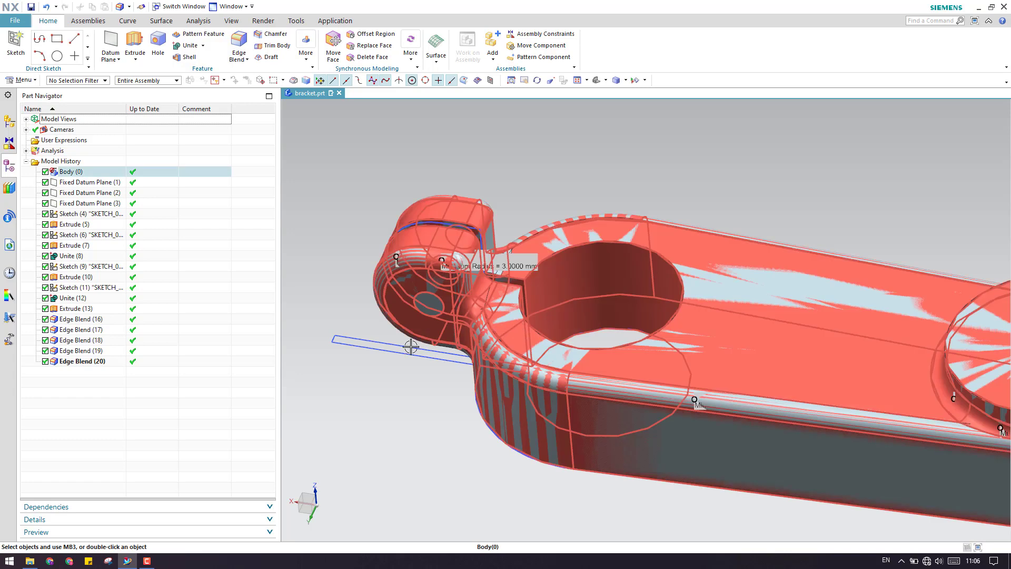
{"action": "scroll", "coordinate": [412, 369], "scroll_direction": "down", "scroll_amount": 3}
{"action": "scroll", "coordinate": [400, 403], "scroll_direction": "up", "scroll_amount": 3}
{"action": "right_click", "coordinate": [390, 419]}
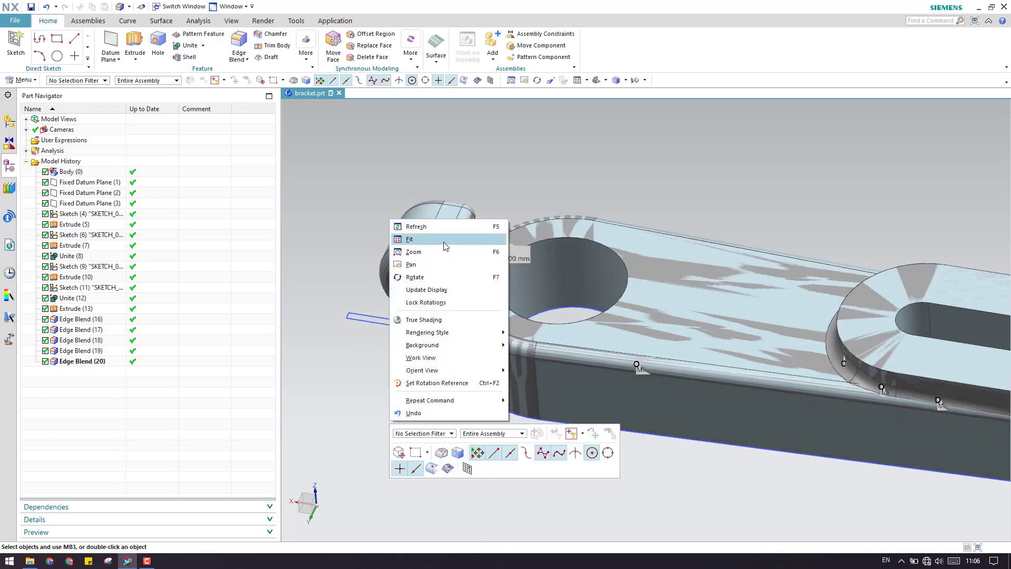
{"action": "left_click", "coordinate": [435, 228]}
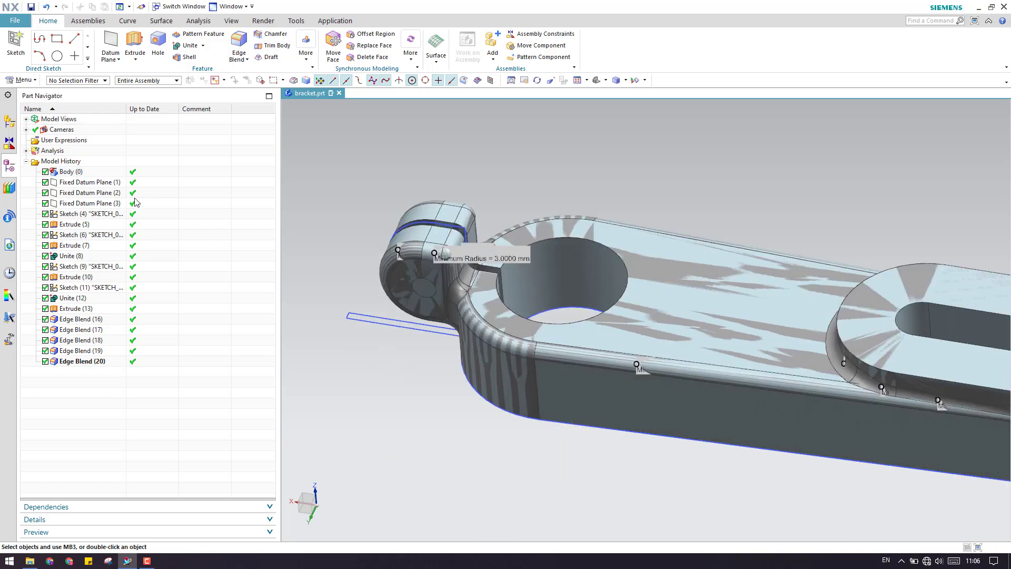
Check Body (0)'s dependencies, then begin deleting it before backing out
{"action": "left_click", "coordinate": [71, 172]}
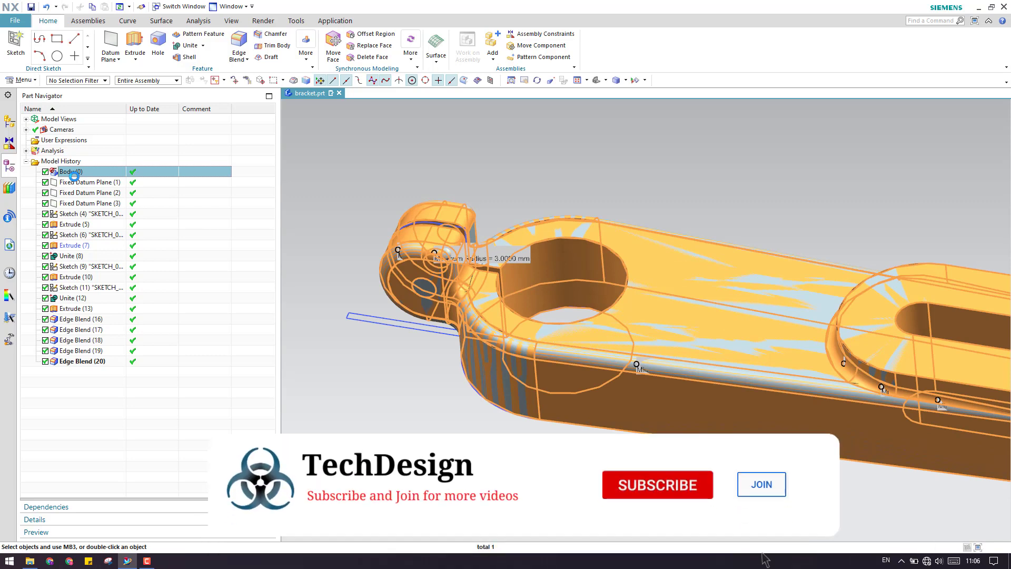
{"action": "left_click", "coordinate": [106, 506]}
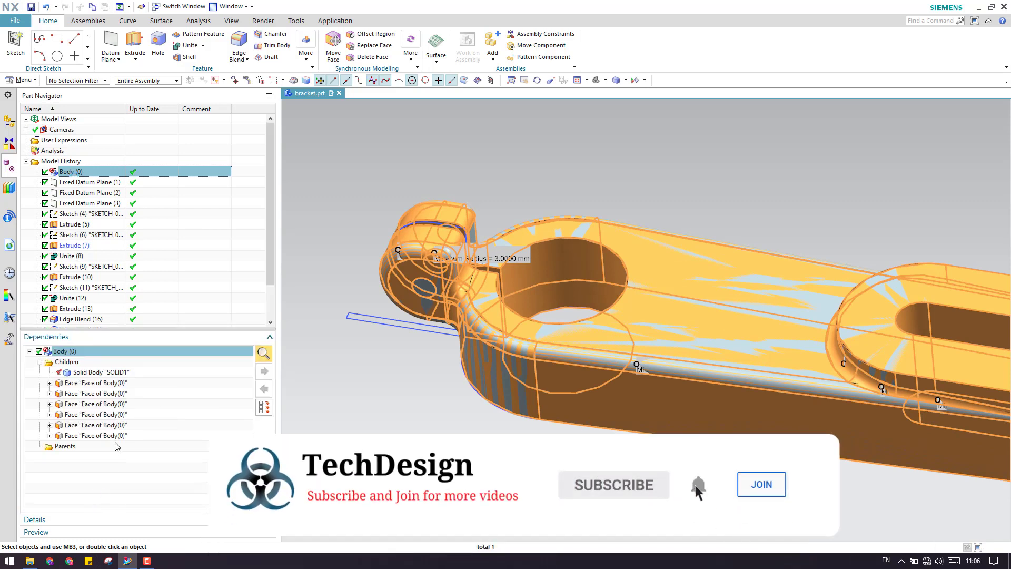
{"action": "left_click", "coordinate": [81, 374]}
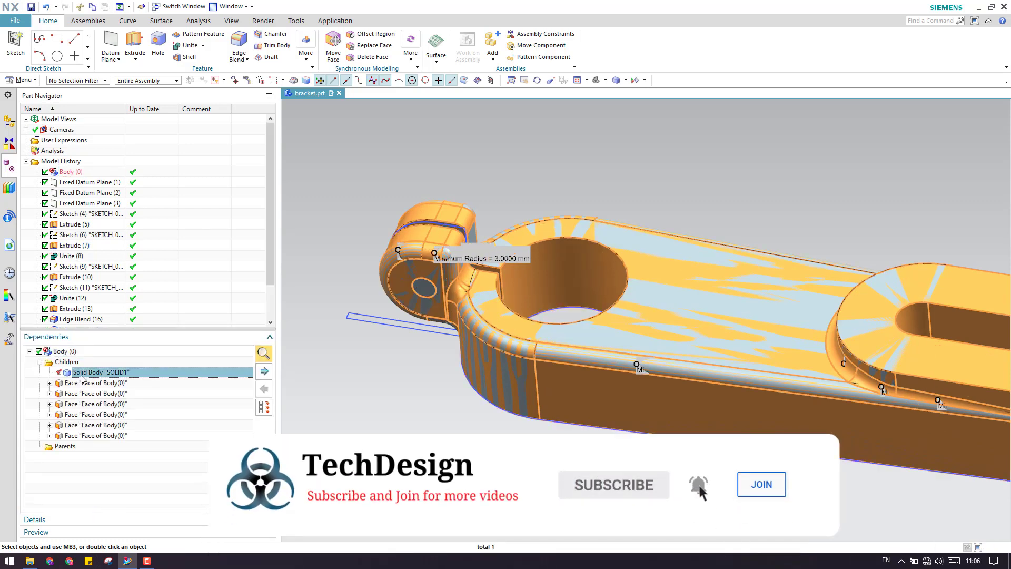
{"action": "right_click", "coordinate": [75, 174]}
{"action": "left_click", "coordinate": [135, 161]}
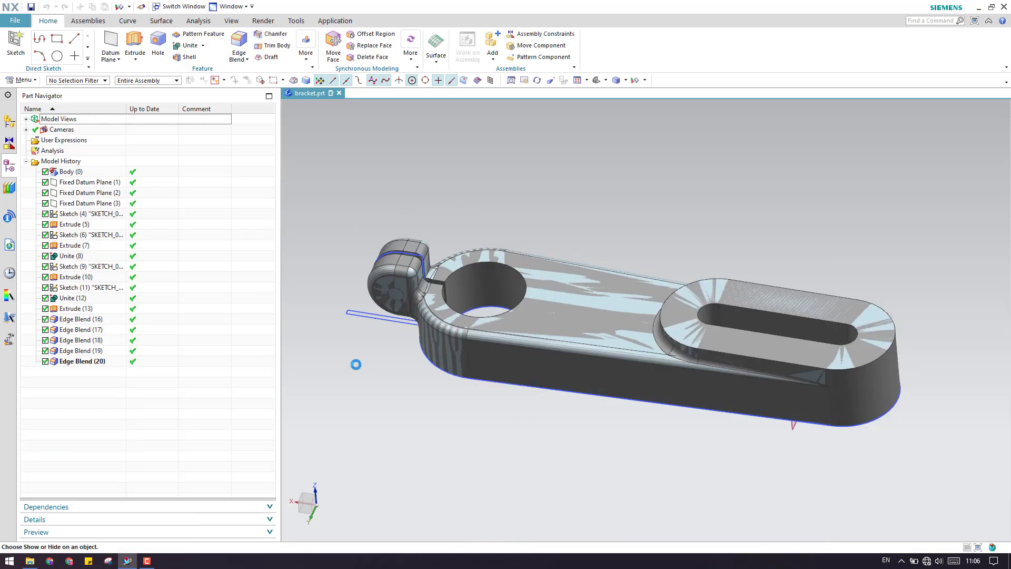
Hide all sketches and datum planes in Show and Hide, then close the dialog
{"action": "left_click", "coordinate": [244, 174]}
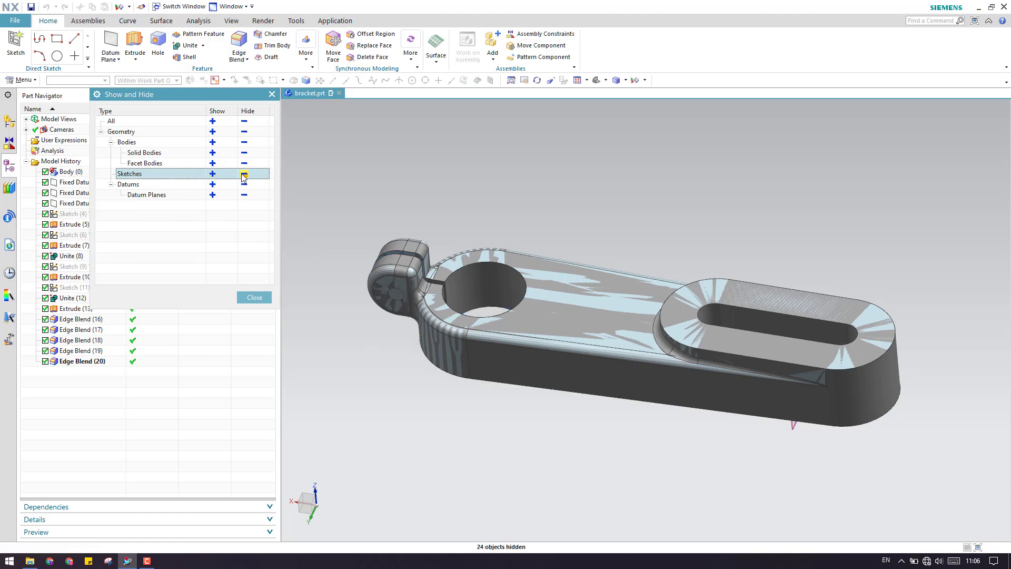
{"action": "left_click", "coordinate": [244, 184]}
{"action": "left_click", "coordinate": [254, 298]}
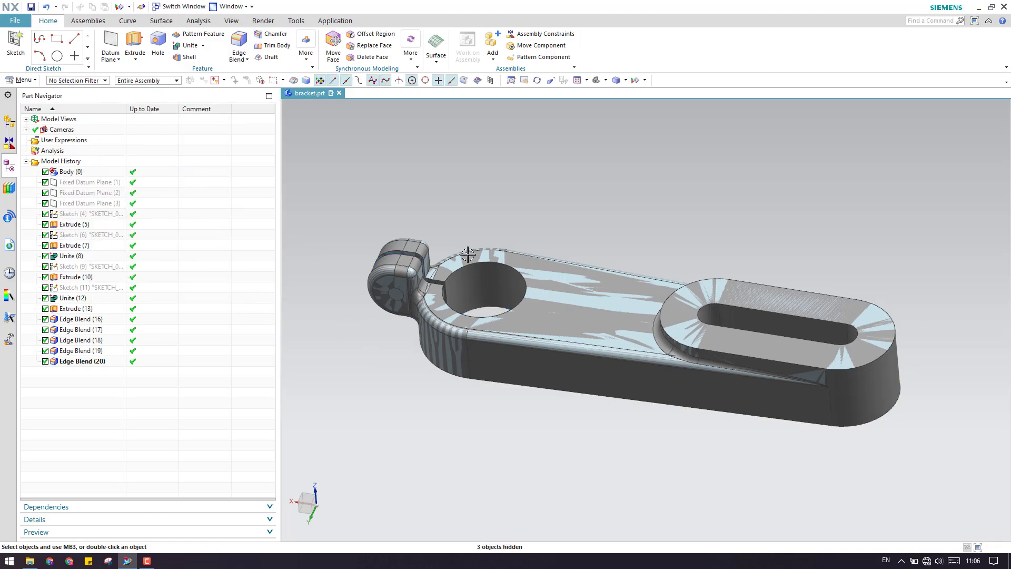
{"action": "scroll", "coordinate": [440, 228], "scroll_direction": "up", "scroll_amount": 2}
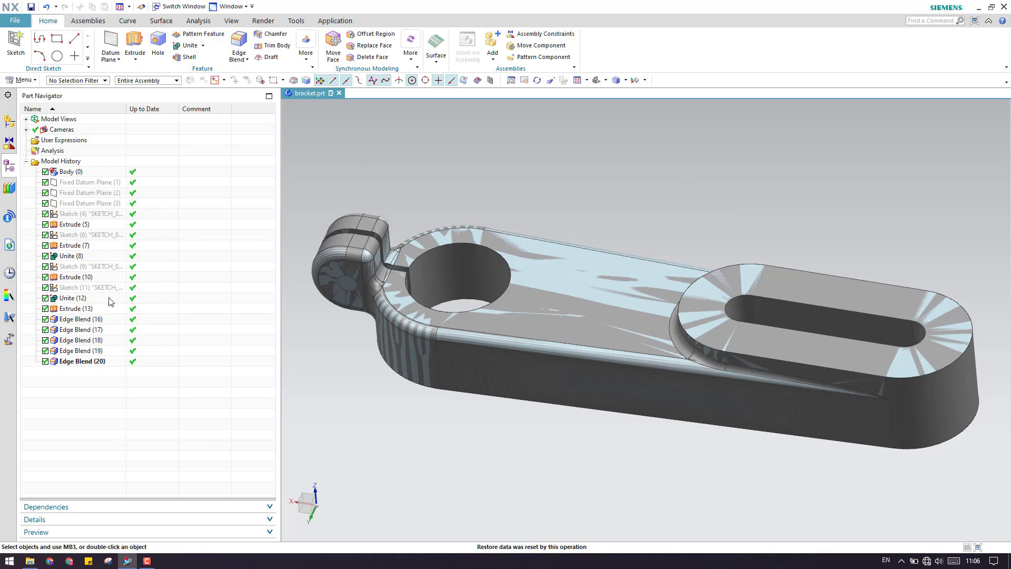
Delete Body (0) from the Part Navigator and confirm with OK
{"action": "left_click", "coordinate": [93, 172]}
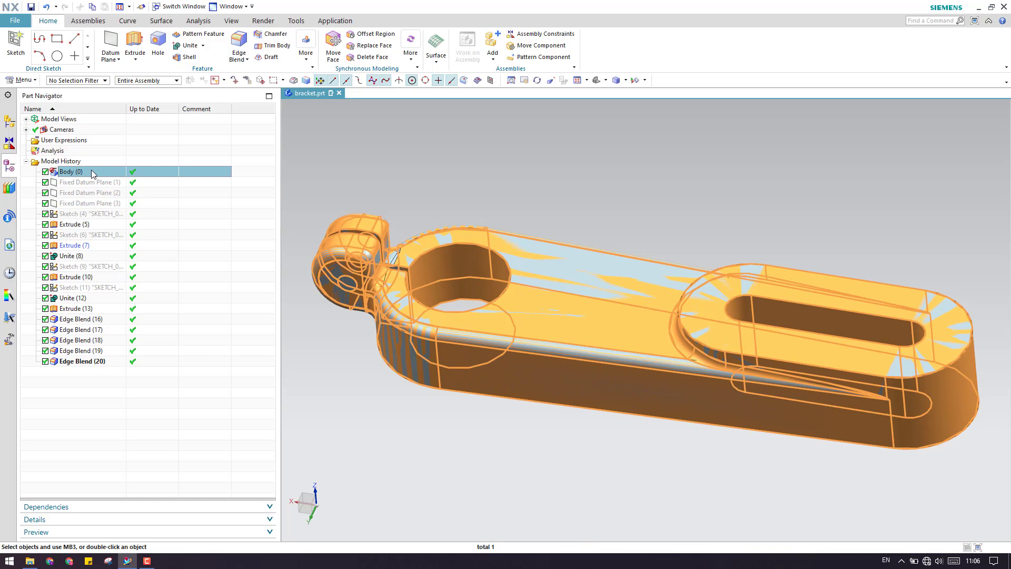
{"action": "right_click", "coordinate": [93, 173]}
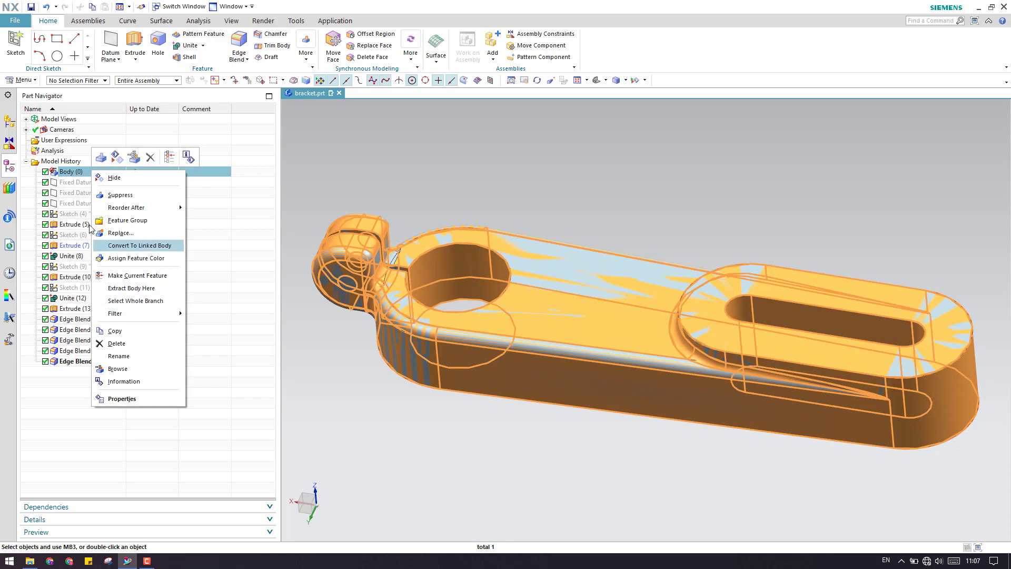
{"action": "left_click", "coordinate": [150, 157]}
{"action": "left_click", "coordinate": [343, 187]}
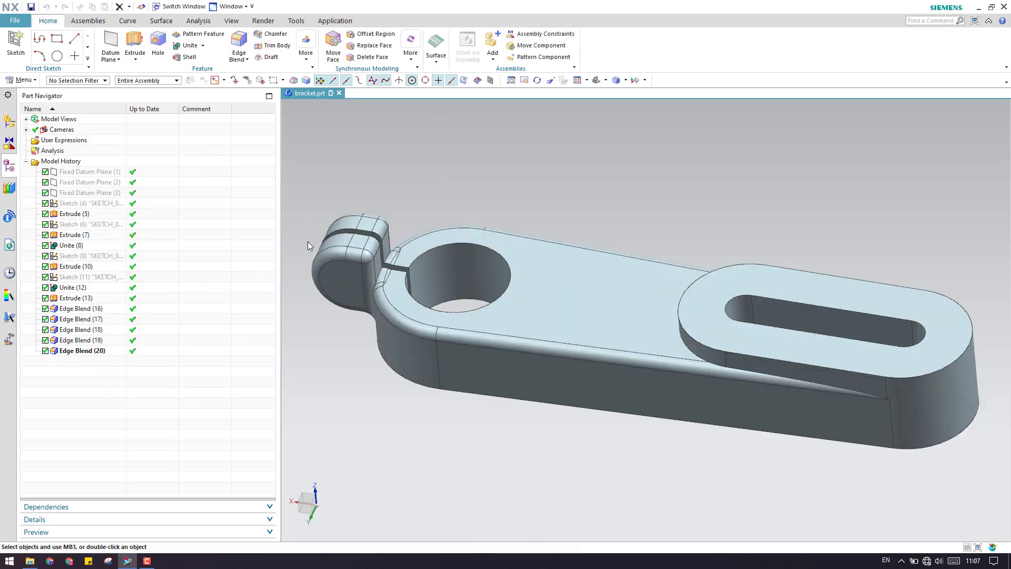
Hide the datum planes and sketches from Fixed Datum Plane (2) to Edge Blend (20) with Ctrl+B
{"action": "left_click", "coordinate": [98, 352]}
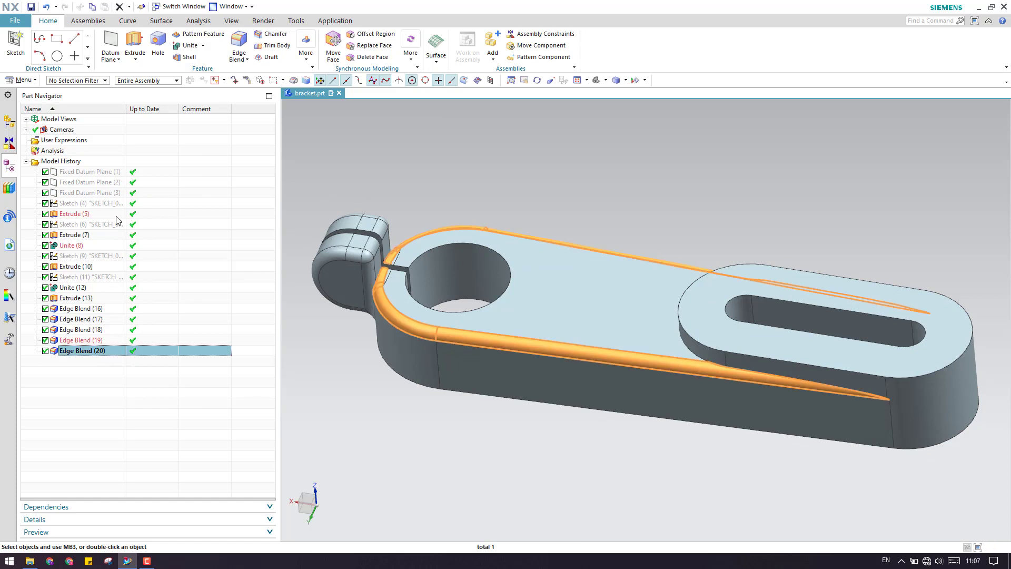
{"action": "left_click", "coordinate": [117, 179], "text": "shift"}
{"action": "key", "text": "ctrl+b"}
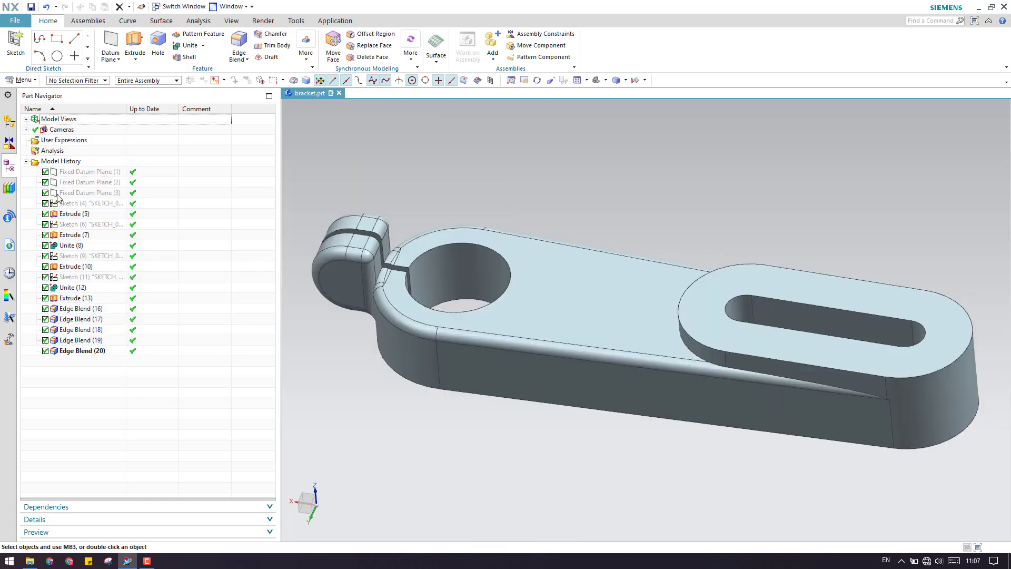
{"action": "key", "text": "ctrl+w"}
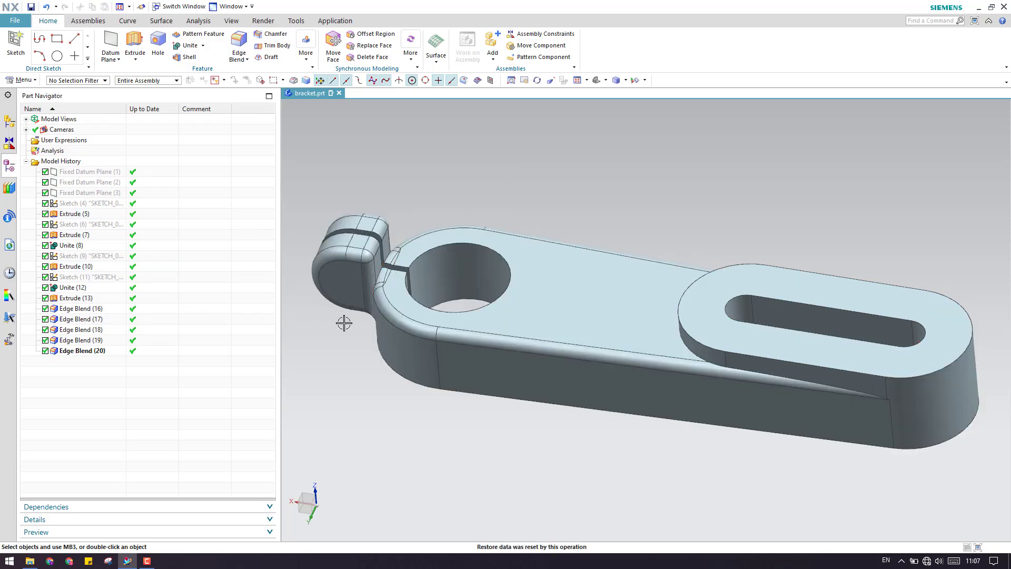
{"action": "middle_click_drag", "start_coordinate": [344, 323], "coordinate": [352, 308]}
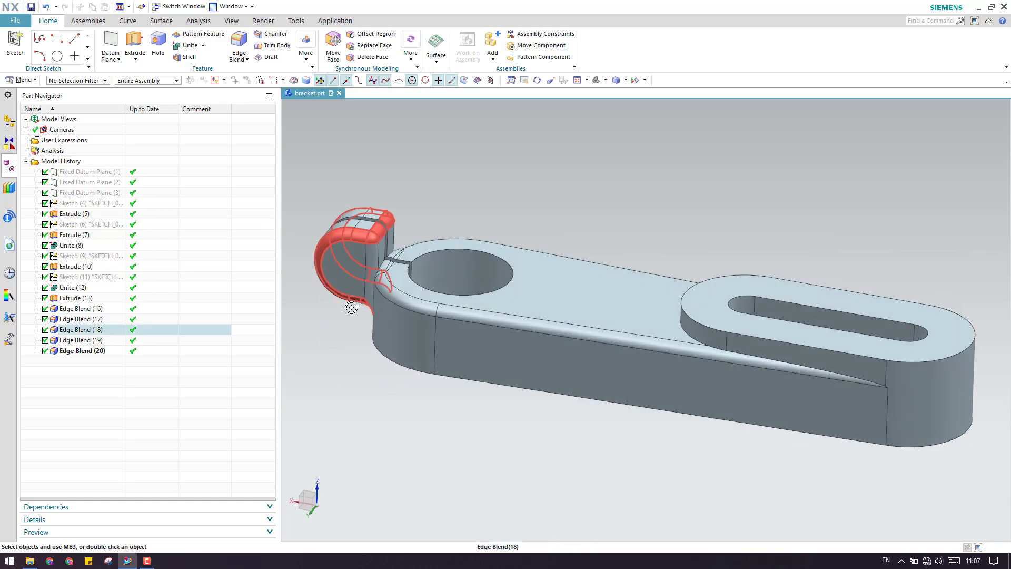